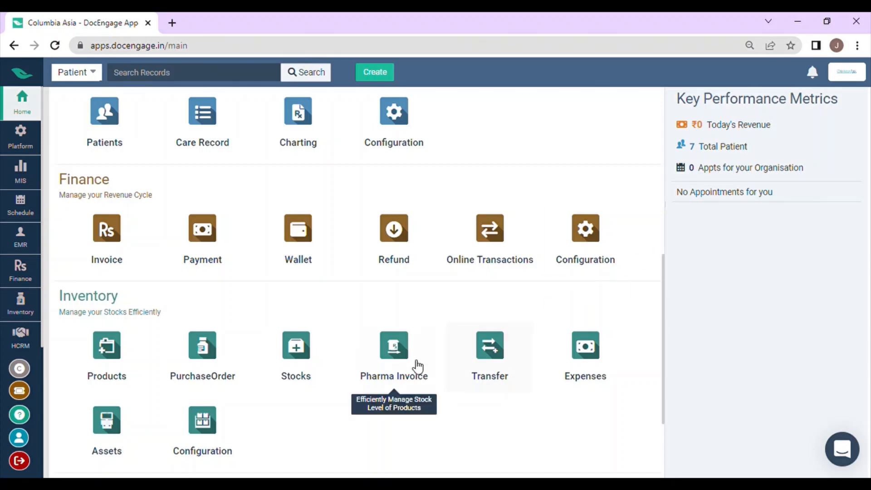
Open the Inventory module's configuration page.
left_click(213, 429)
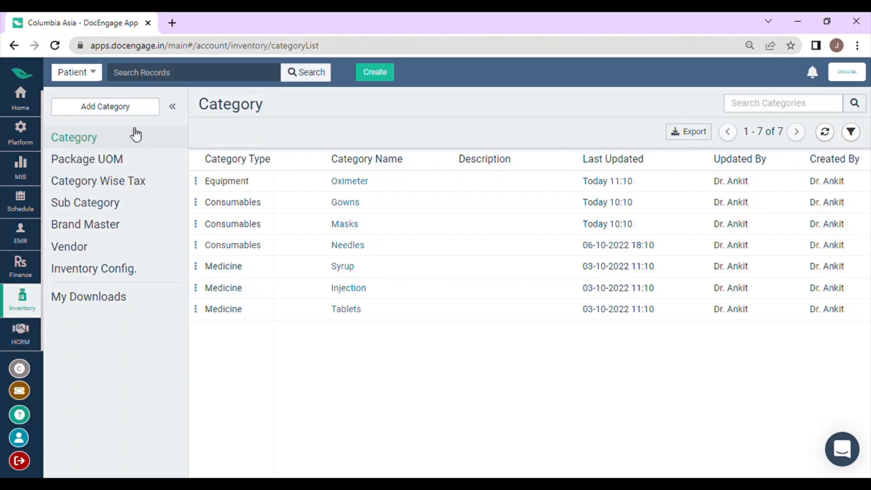
left_click(132, 113)
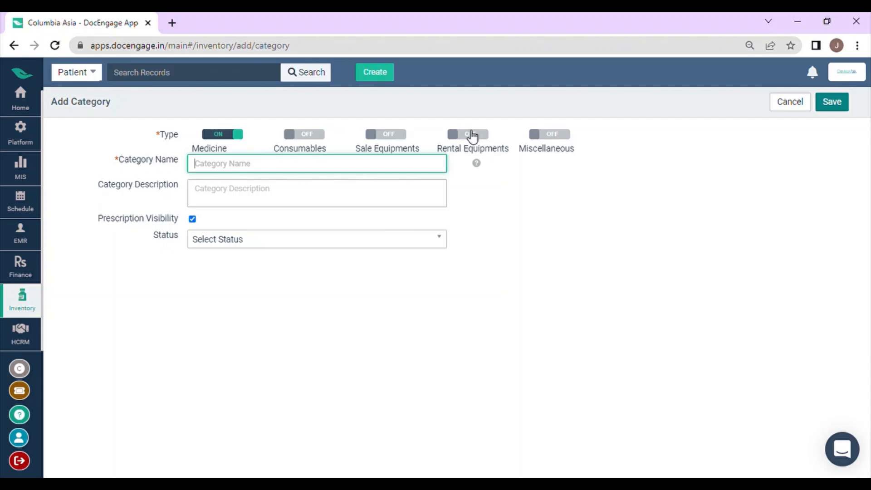
left_click(558, 139)
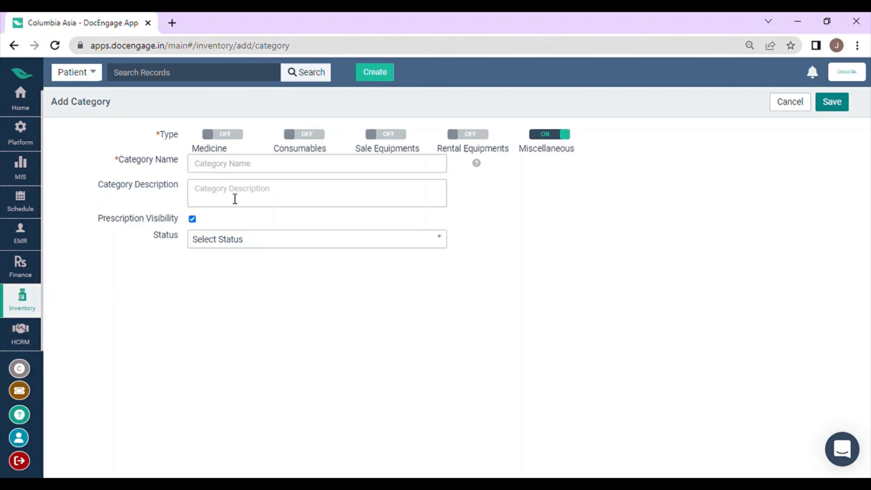
left_click(210, 241)
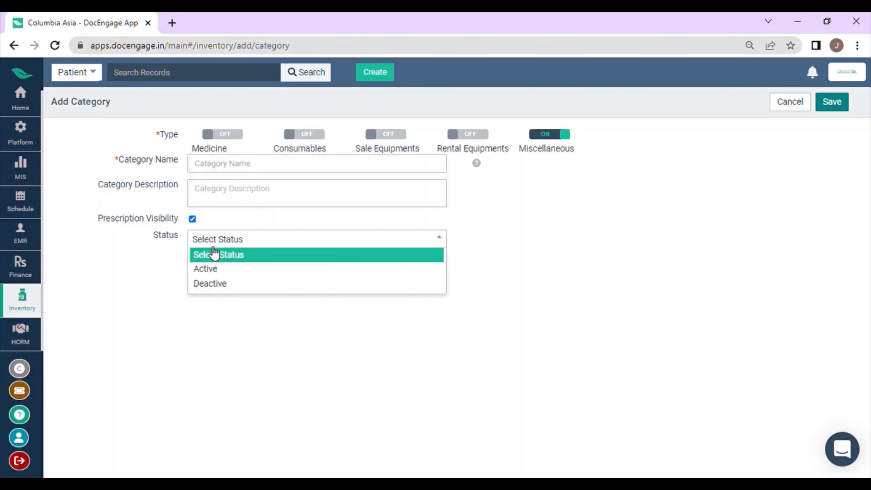
left_click(219, 269)
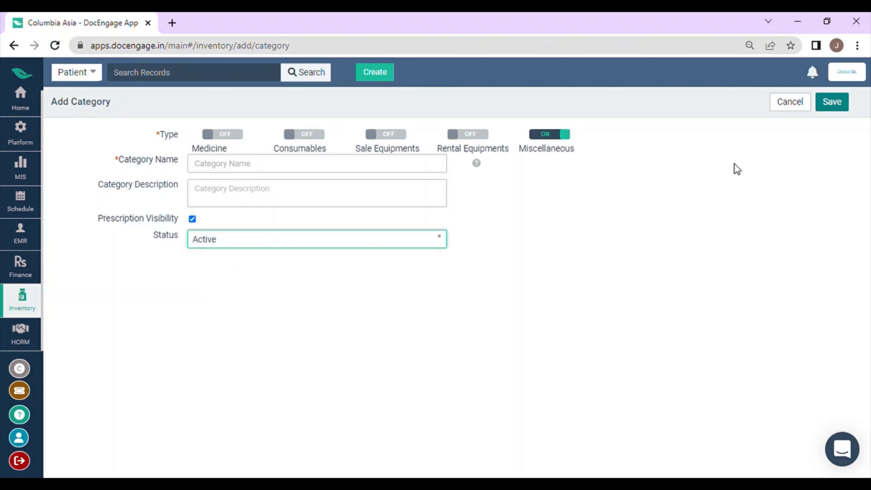
left_click(773, 106)
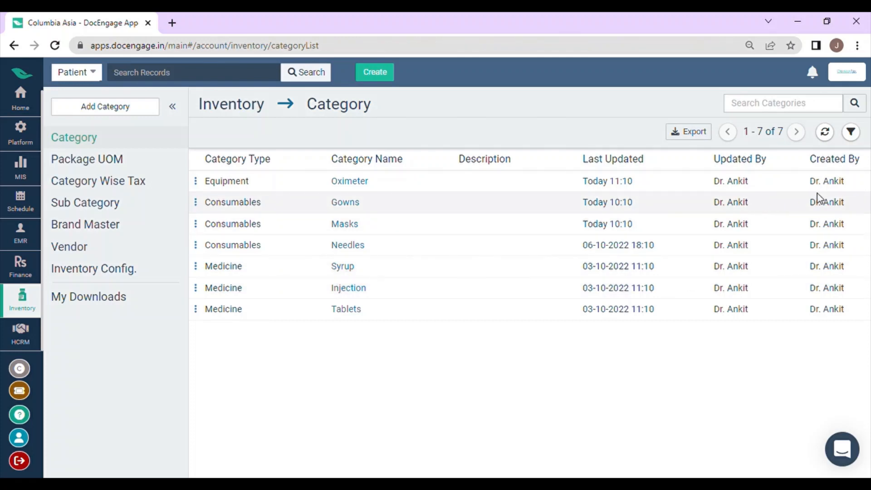
Export the inventory category list and download the generated CSV file.
left_click(706, 136)
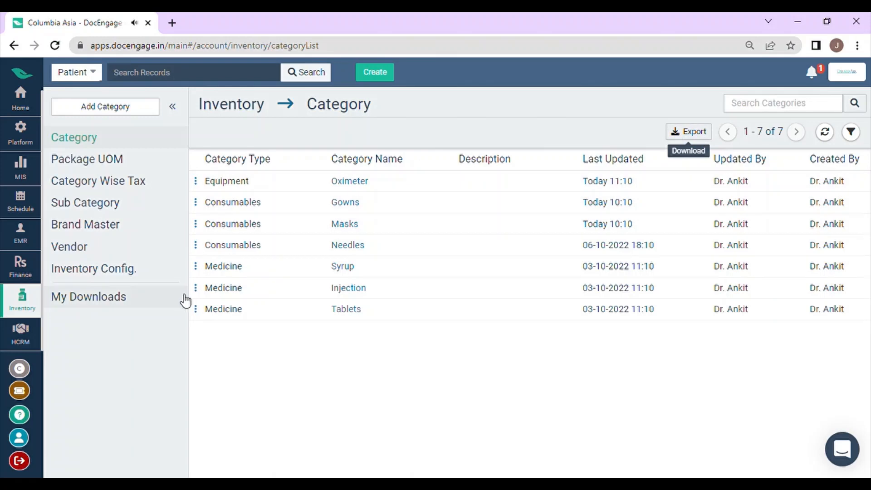
left_click(123, 298)
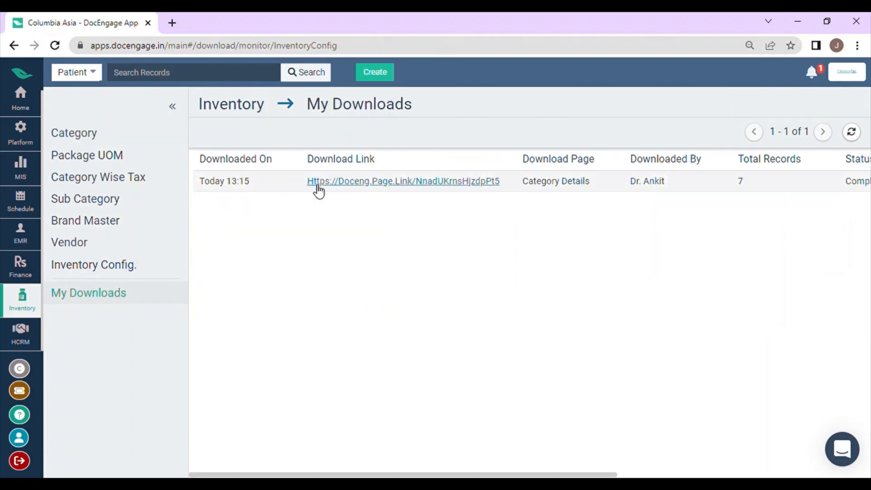
left_click(381, 181)
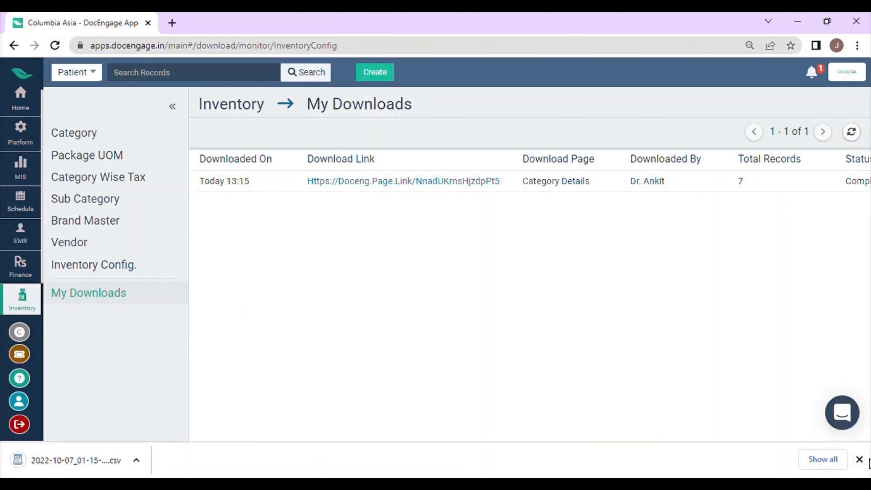
left_click(859, 458)
Add a package unit of measure named 1Strip with a package size of 20 and save it.
left_click(116, 141)
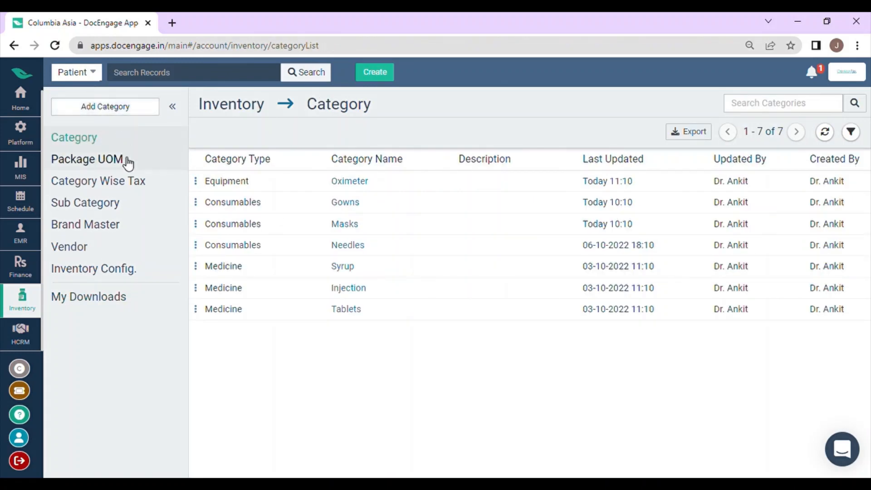
left_click(113, 169)
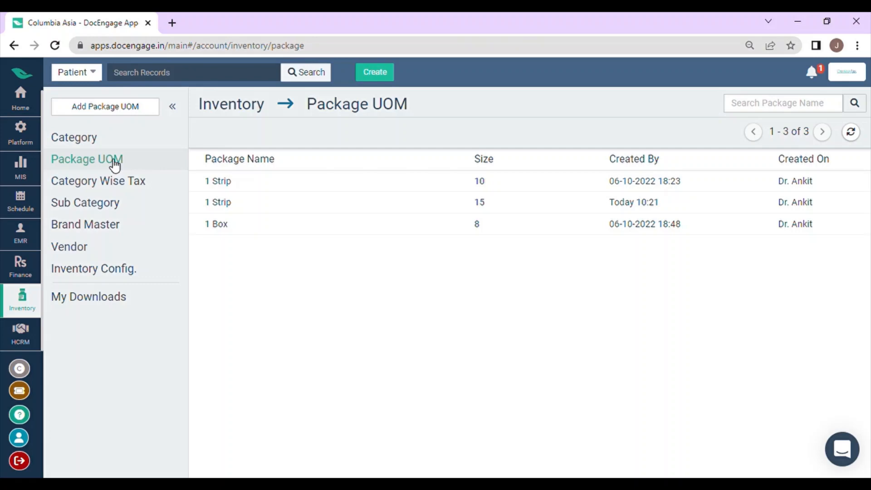
left_click(132, 111)
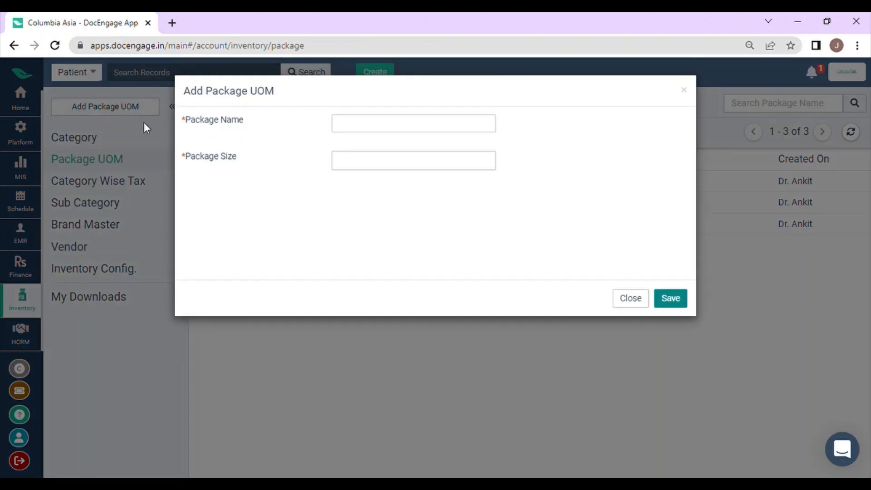
left_click(346, 127)
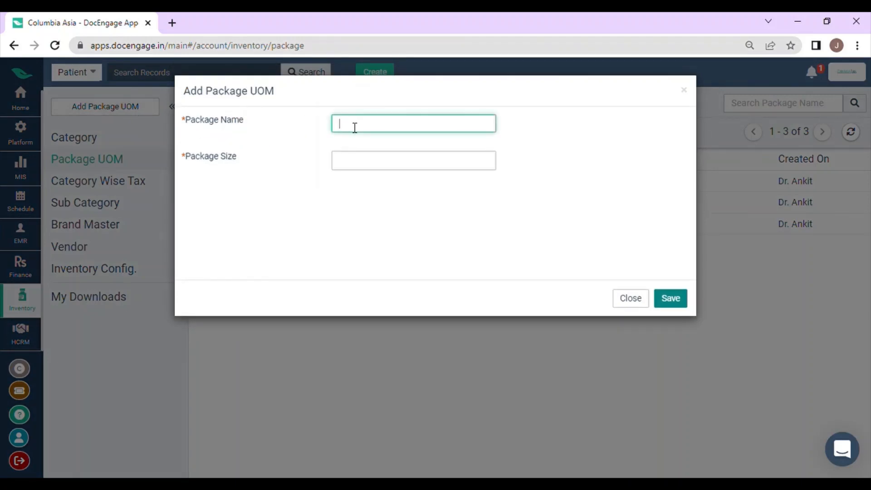
type("1Strip")
left_click(368, 164)
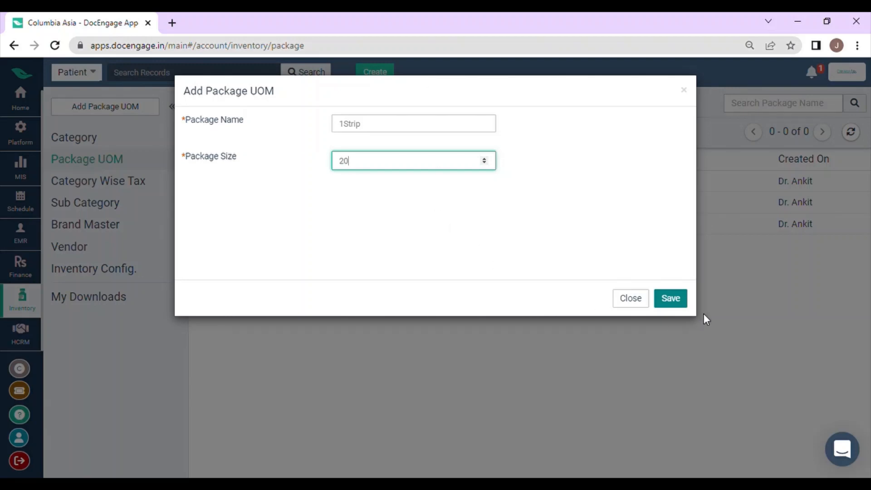
left_click(673, 300)
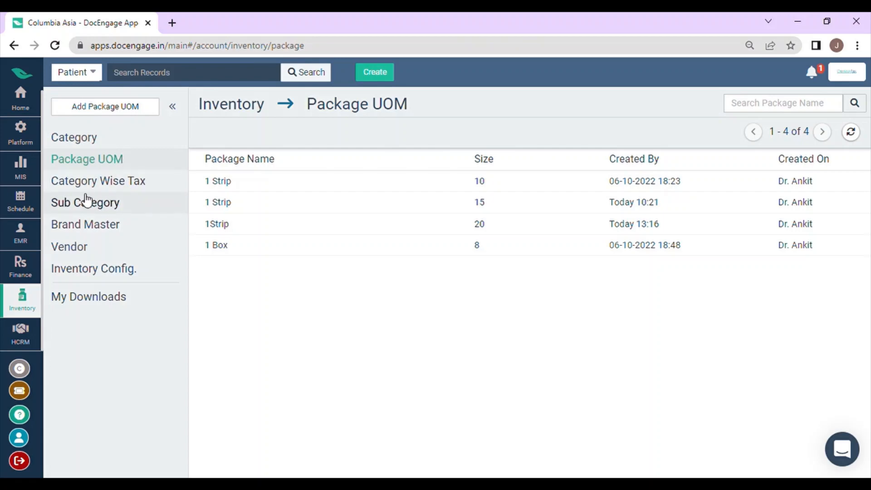
Start a new category-wise tax entry for the Syrup category with the state set to Karnataka.
left_click(126, 181)
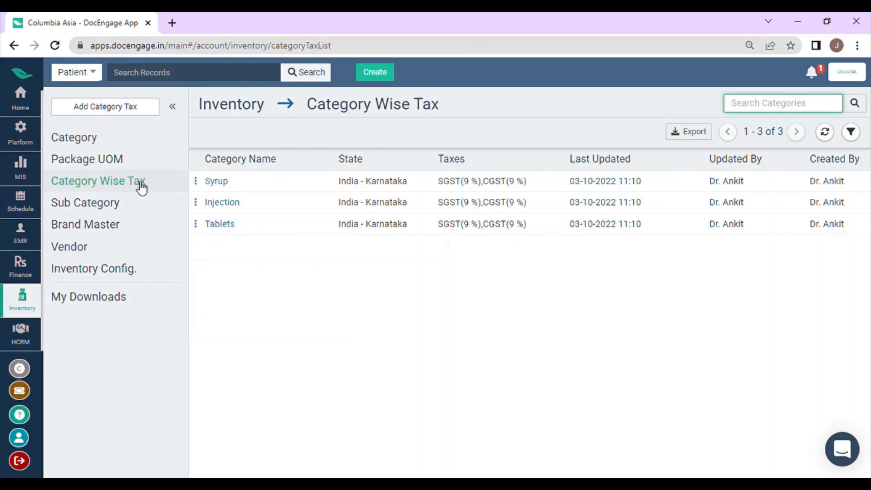
left_click(115, 114)
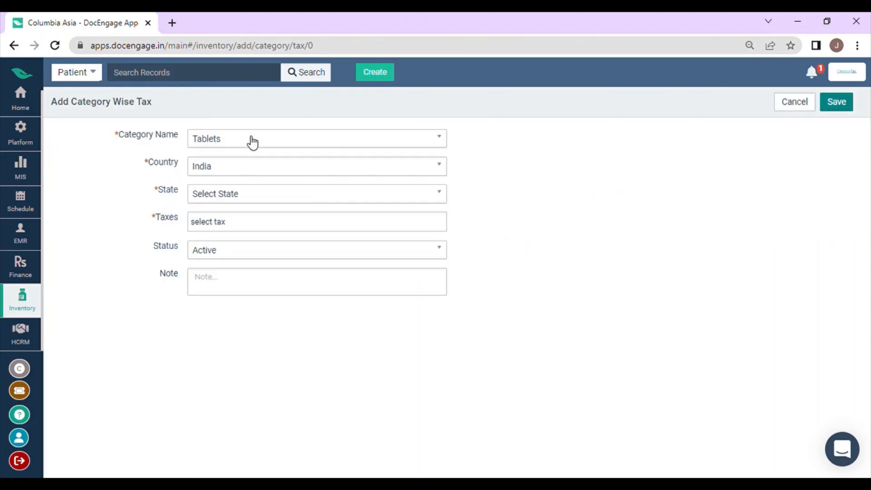
left_click(252, 142)
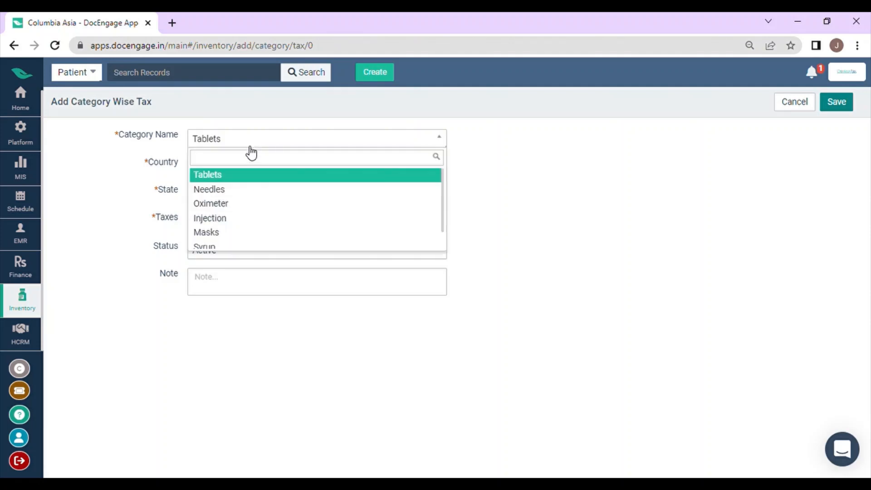
scroll(243, 218, "down", 1)
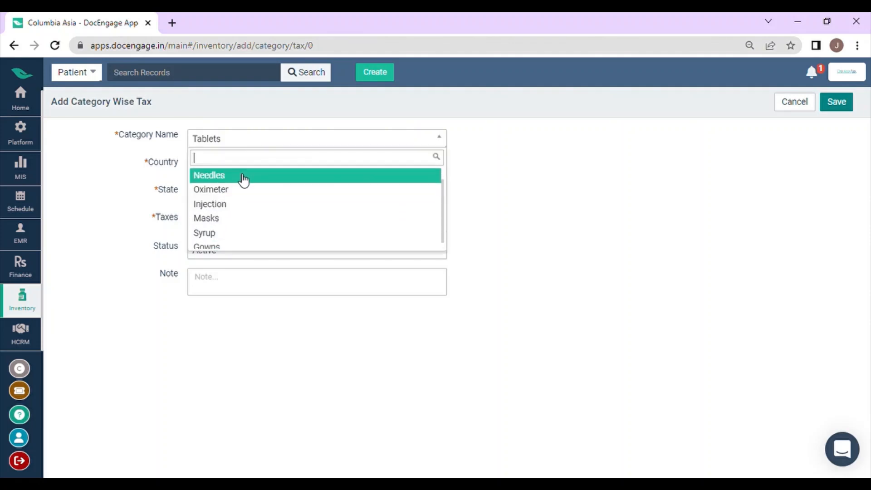
left_click(255, 228)
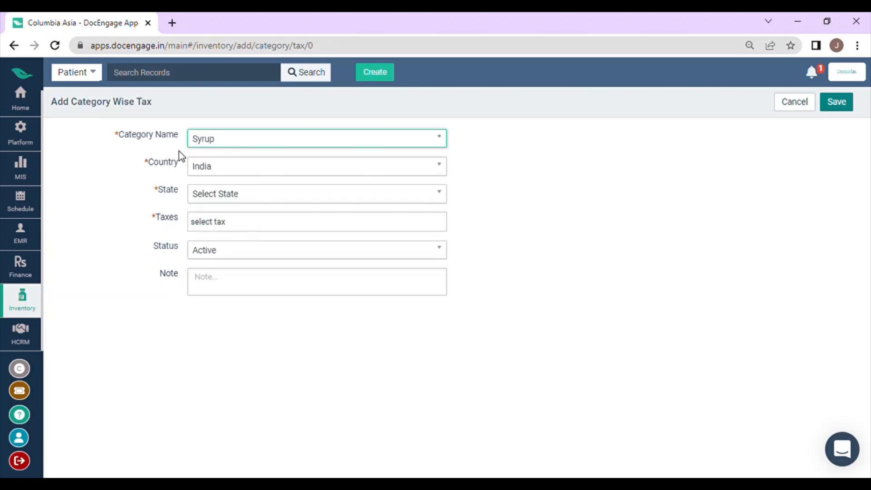
left_click(226, 169)
left_click(225, 169)
left_click(241, 195)
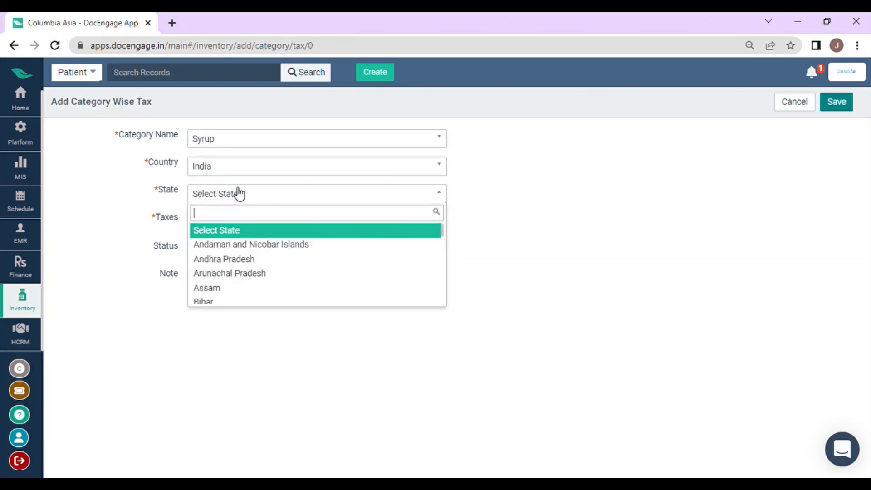
type("kar")
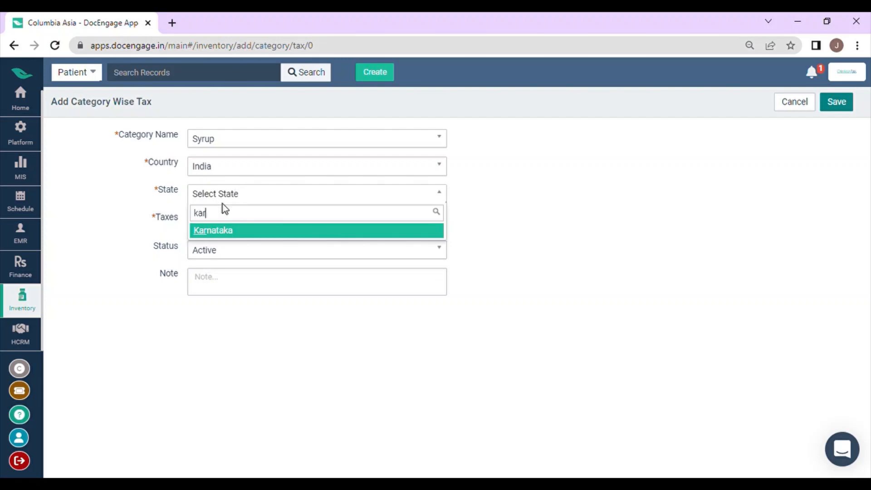
left_click(225, 231)
Try to save the Syrup tax entry with the taxes SGST(6 %) and CGST(6 %).
left_click(229, 220)
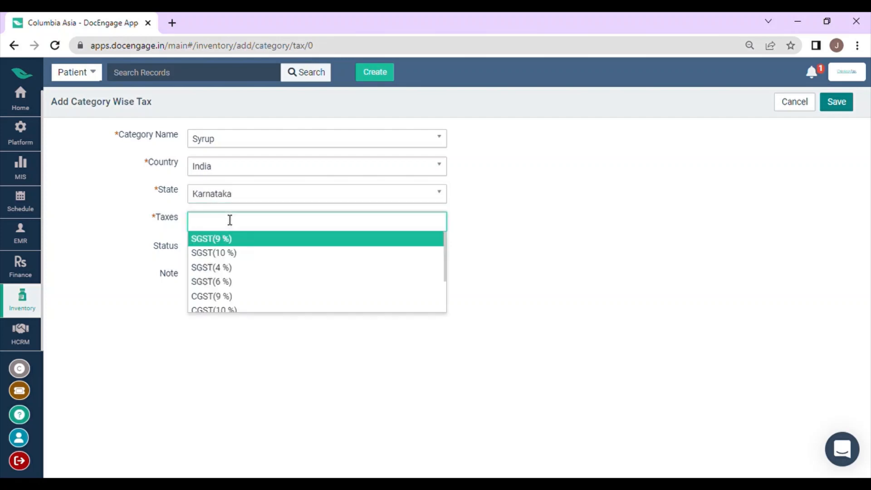
left_click(235, 282)
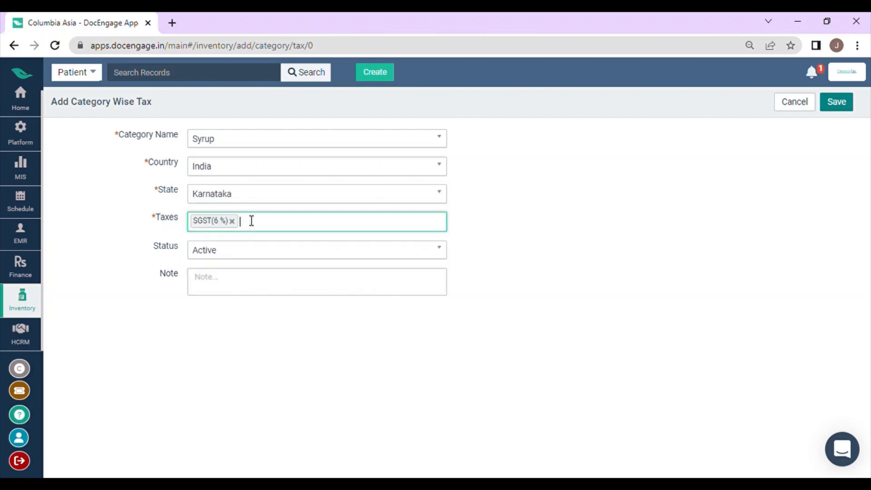
left_click(266, 226)
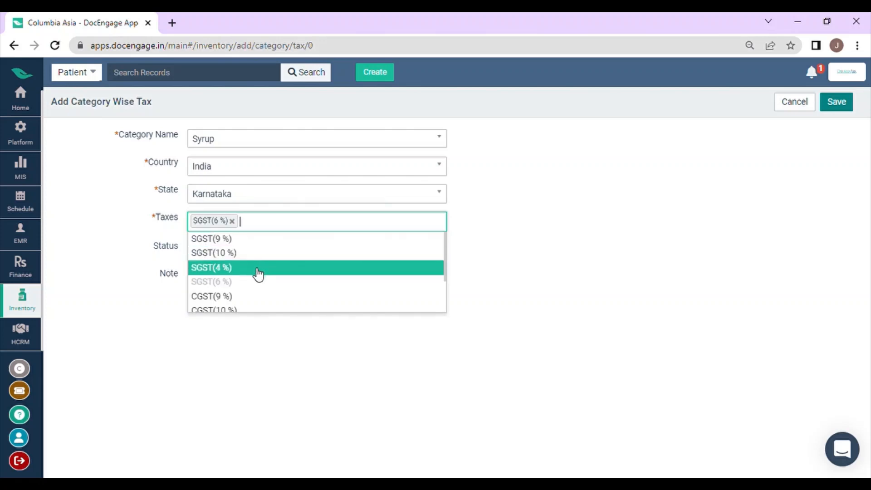
scroll(256, 277, "down", 2)
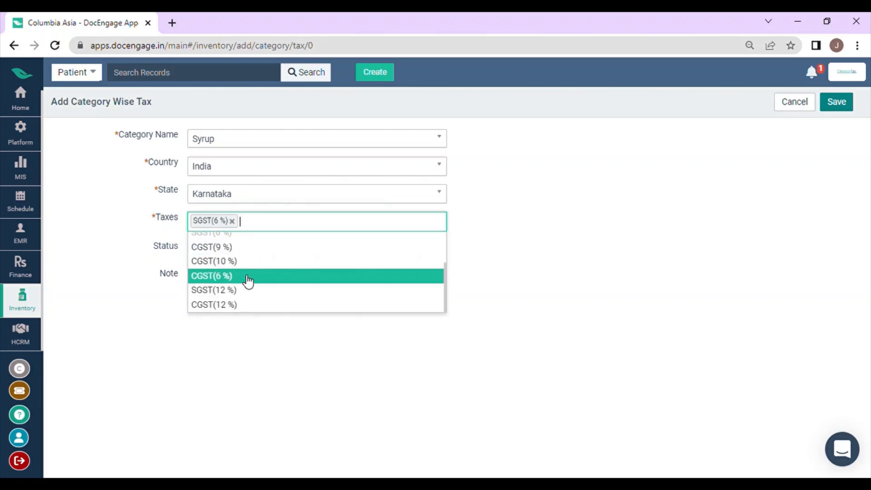
left_click(247, 278)
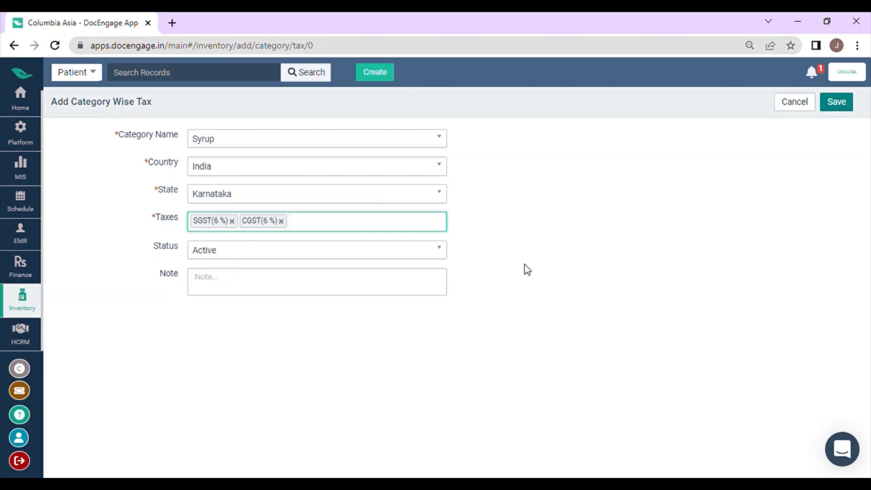
left_click(836, 102)
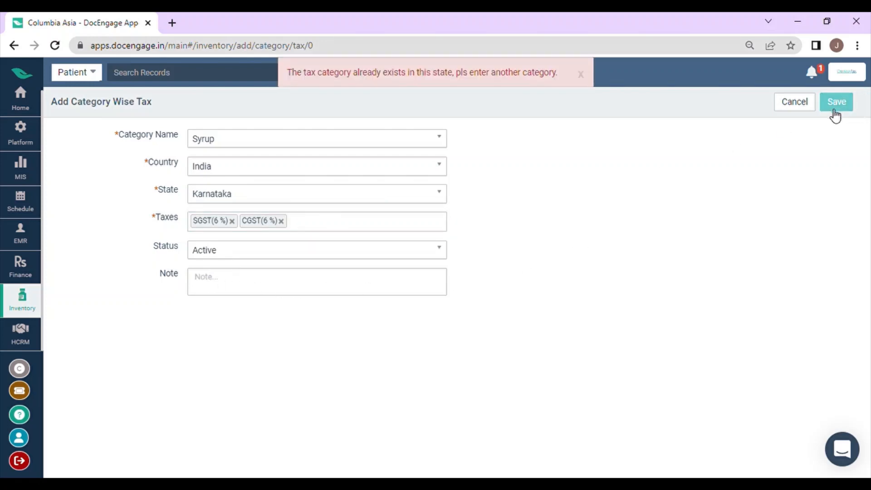
Replace the Syrup entry's taxes with SGST(9 %) and CGST(9 %) and try to save it.
left_click(280, 221)
left_click(232, 221)
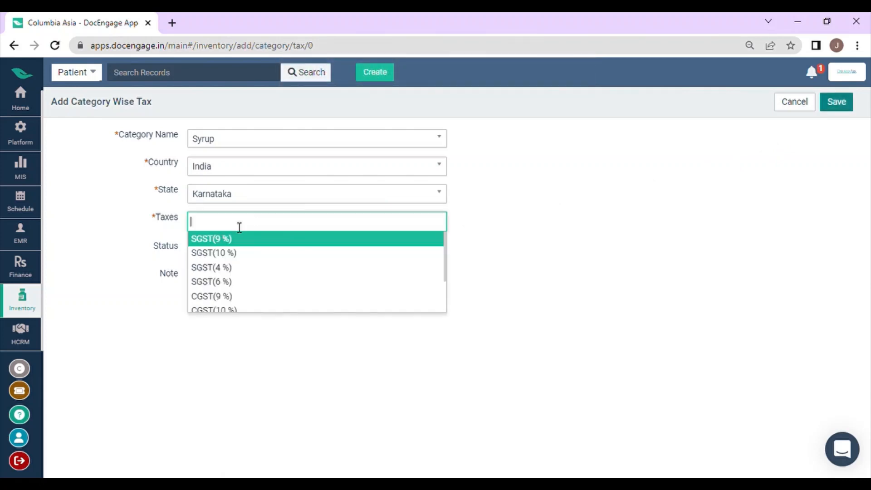
left_click(235, 243)
left_click(270, 229)
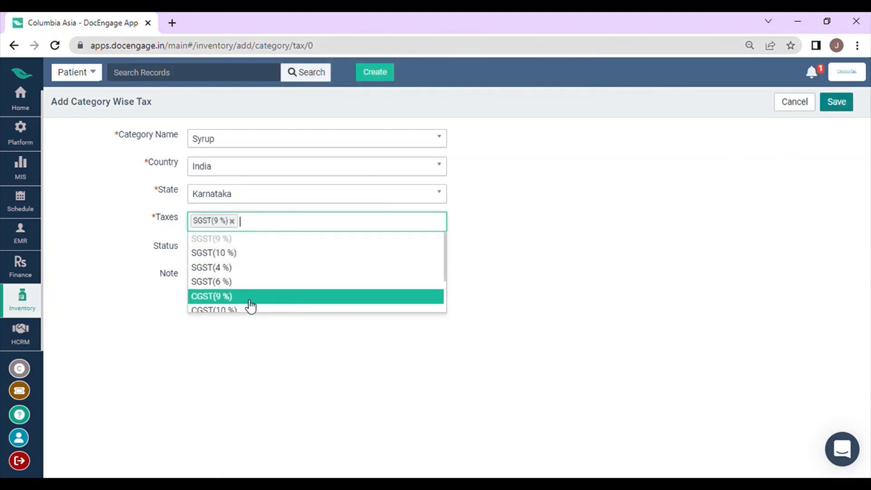
left_click(249, 297)
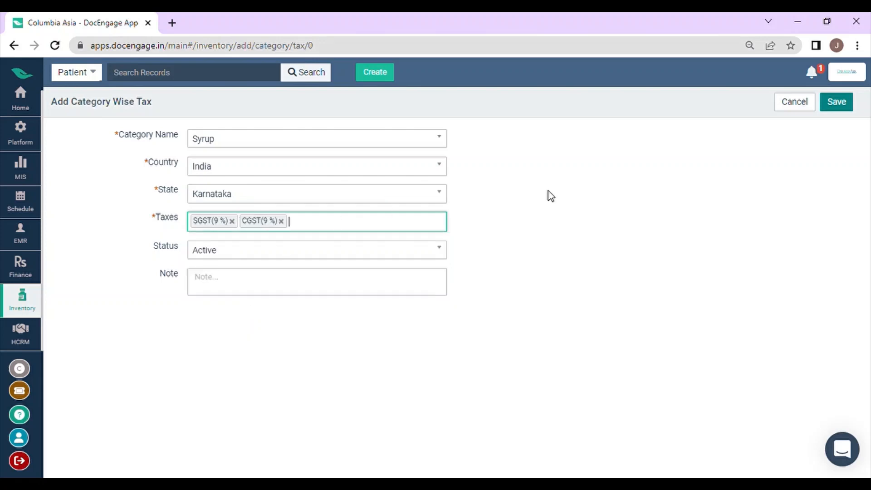
left_click(832, 111)
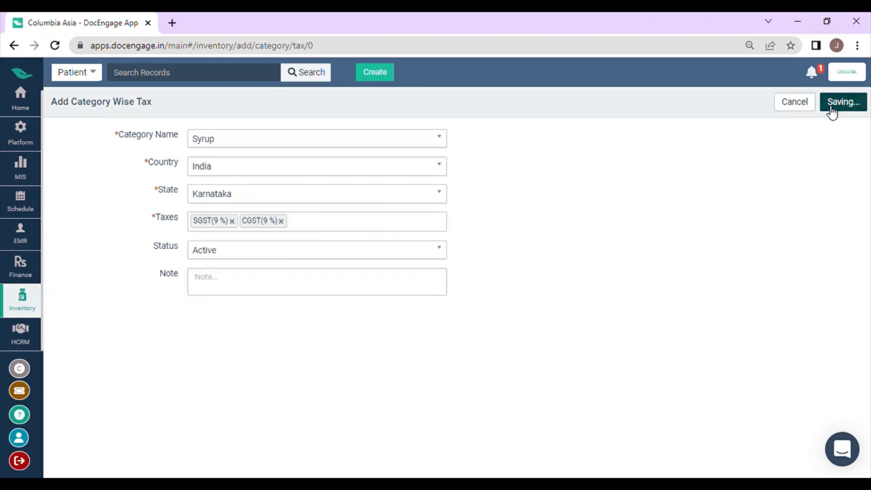
Replace the taxes on the Syrup entry with SGST(10 %) and CGST(10 %).
left_click(280, 221)
left_click(231, 221)
left_click(235, 225)
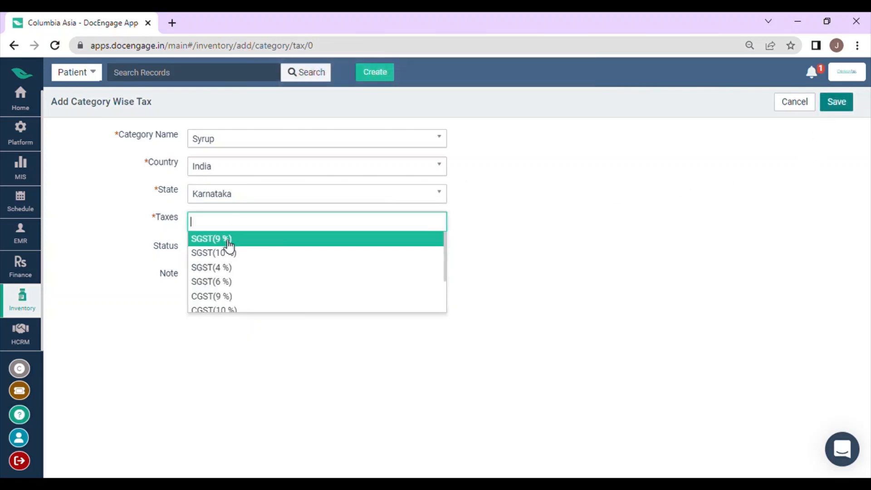
left_click(230, 252)
left_click(289, 221)
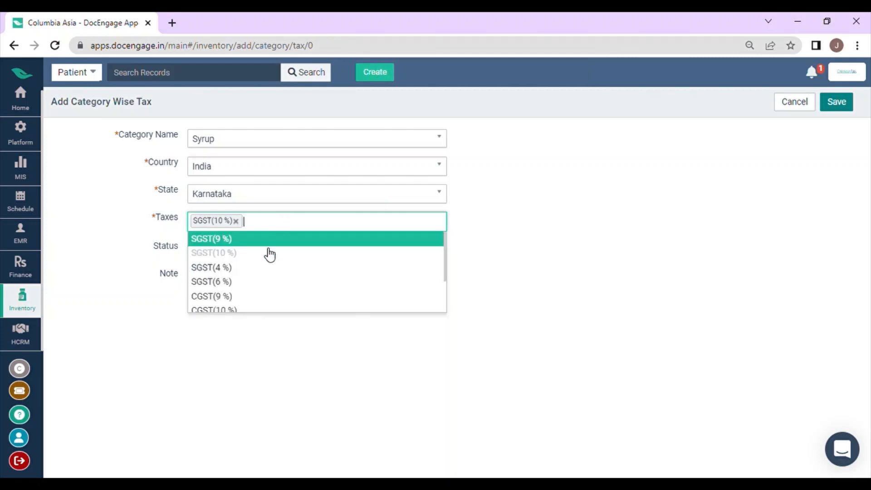
scroll(257, 306, "down", 1)
left_click(258, 309)
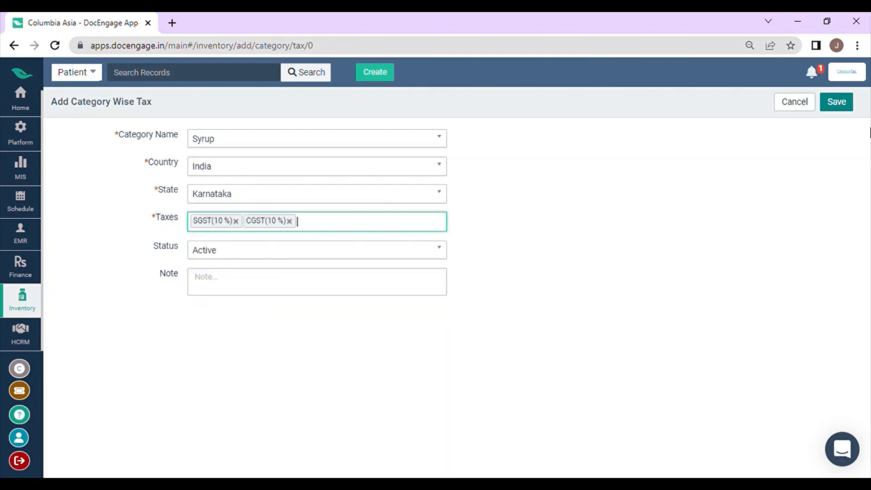
Try to save the new Syrup tax entry and discard the form.
left_click(847, 108)
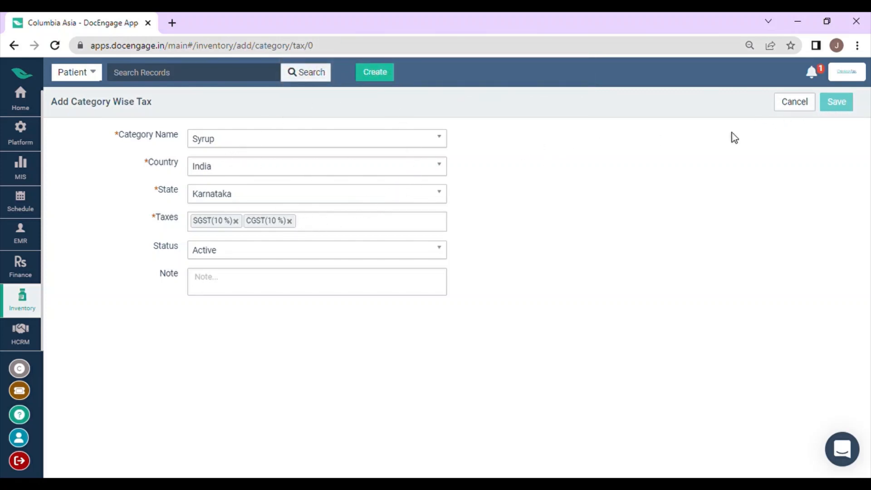
left_click(788, 107)
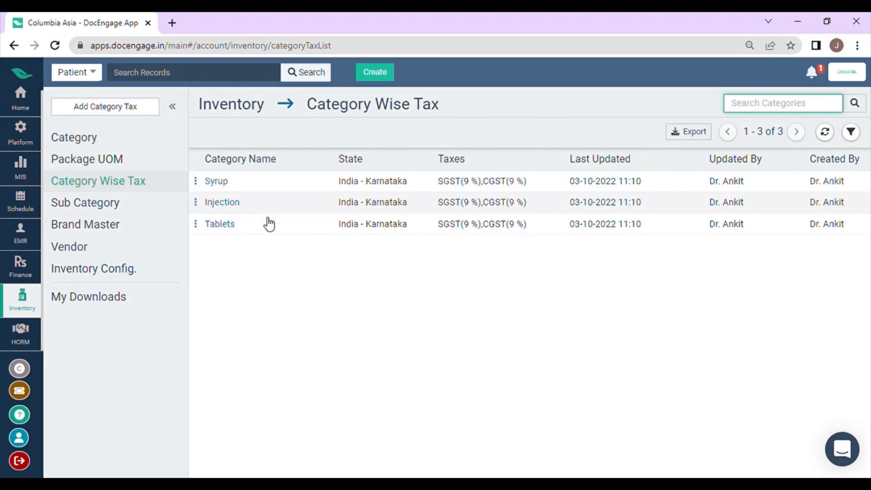
Open the existing Syrup category-wise tax entry for editing and update it with its taxes as they are.
left_click(200, 186)
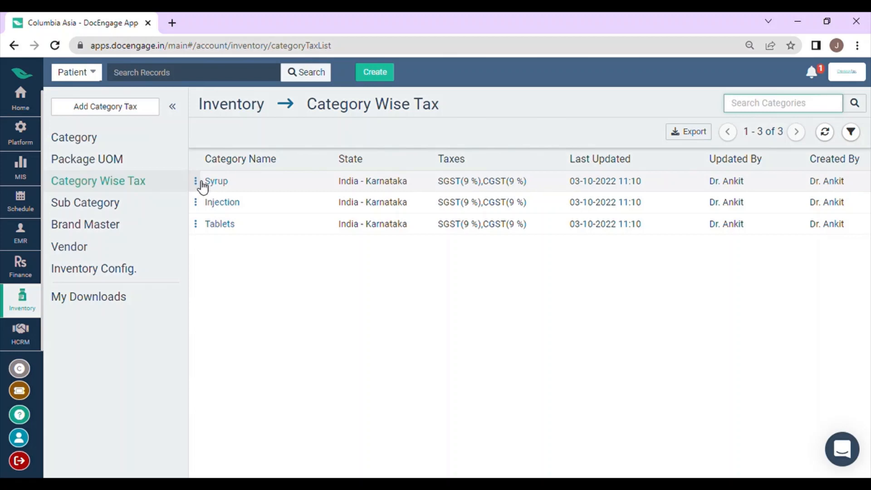
left_click(209, 197)
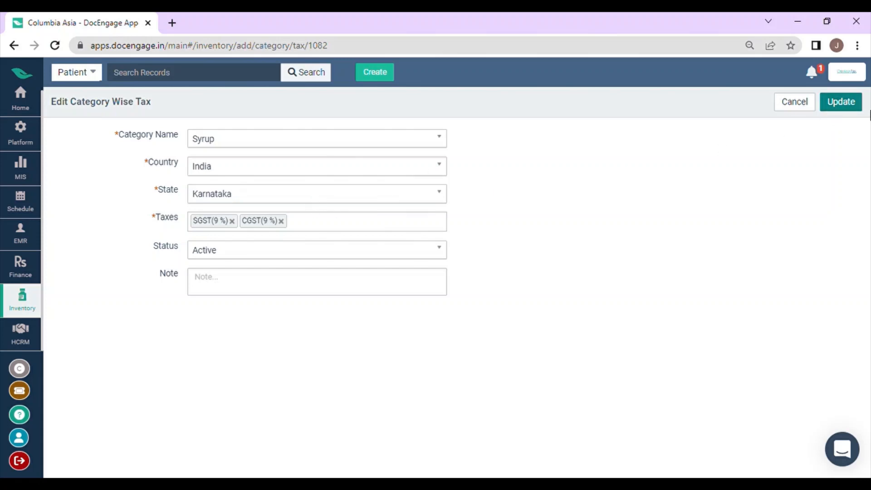
left_click(840, 102)
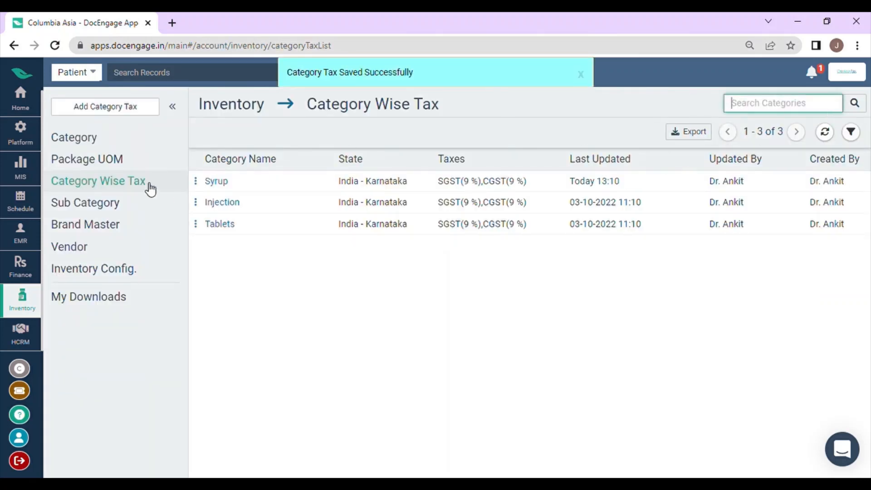
left_click(102, 208)
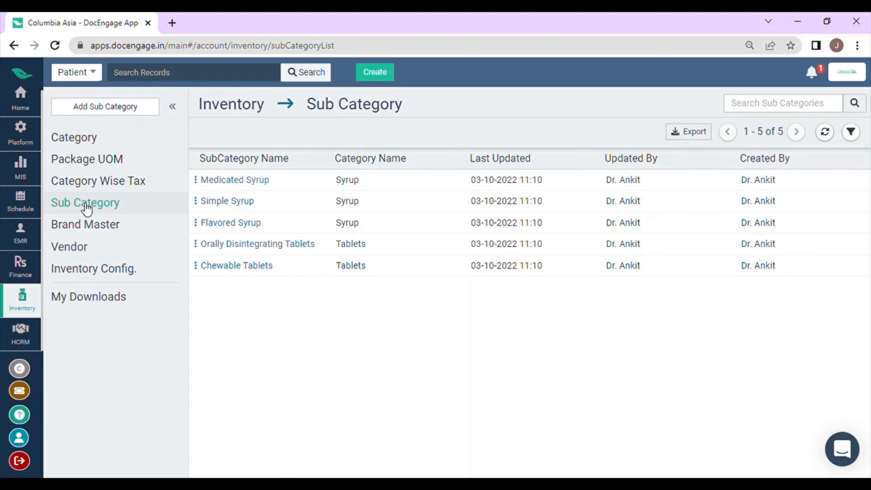
left_click(109, 117)
left_click(109, 117)
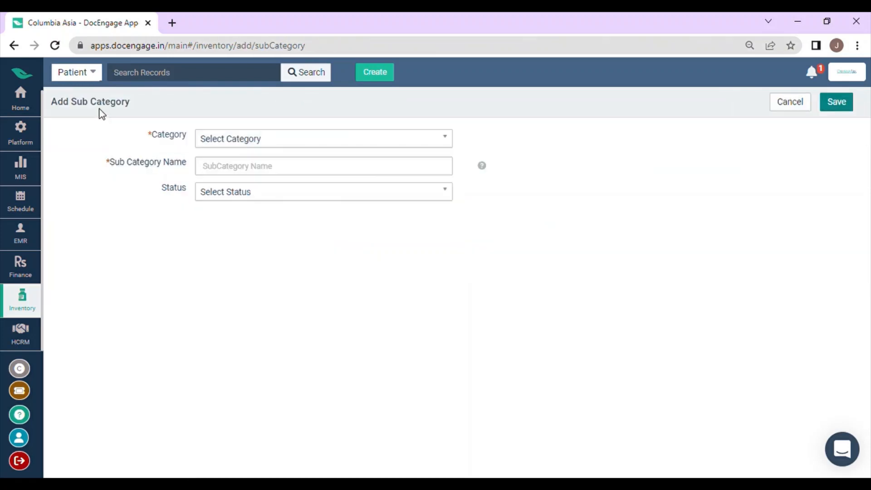
left_click(274, 146)
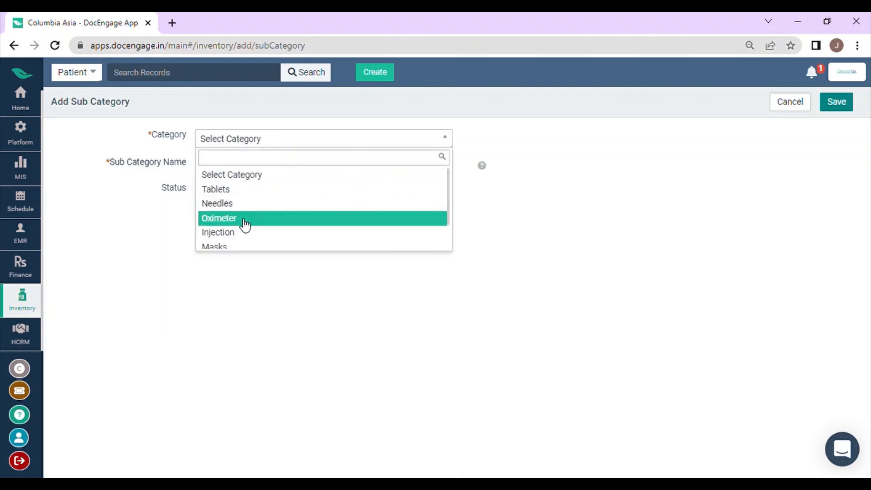
left_click(234, 202)
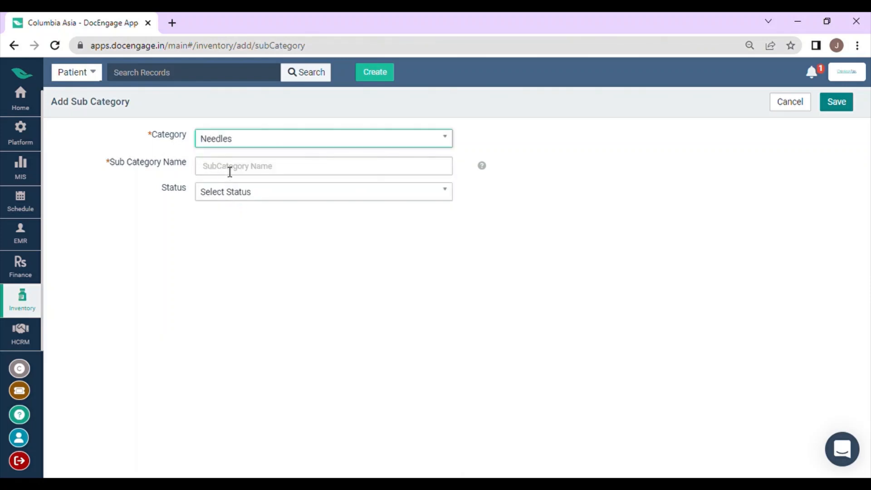
left_click(229, 171)
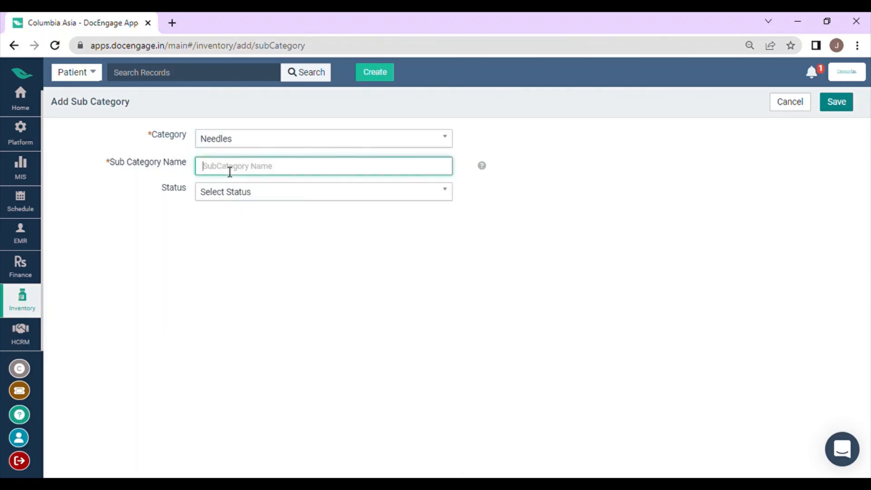
left_click(224, 192)
left_click(227, 222)
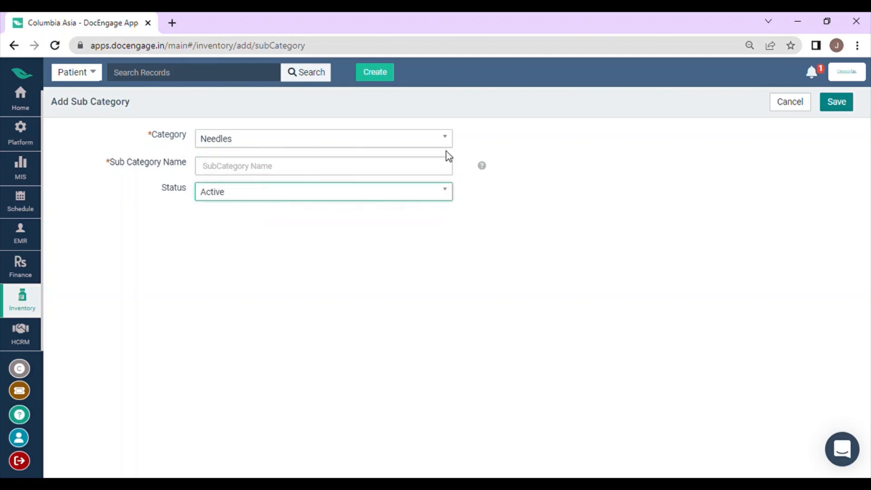
left_click(798, 108)
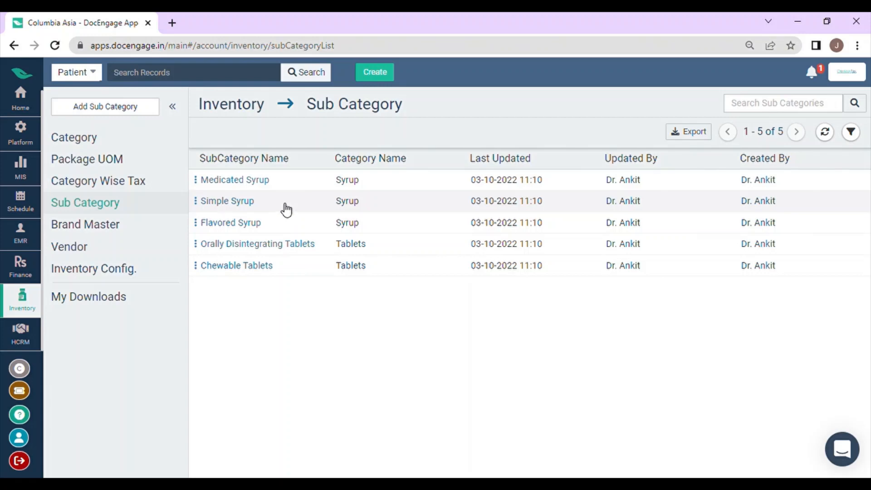
Look through the brand master list and its blank entry form, leaving the form without saving.
left_click(85, 227)
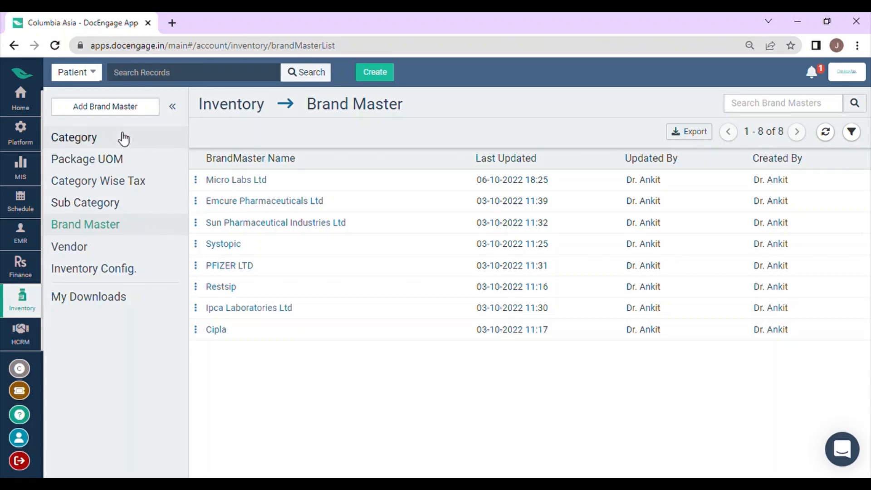
left_click(133, 112)
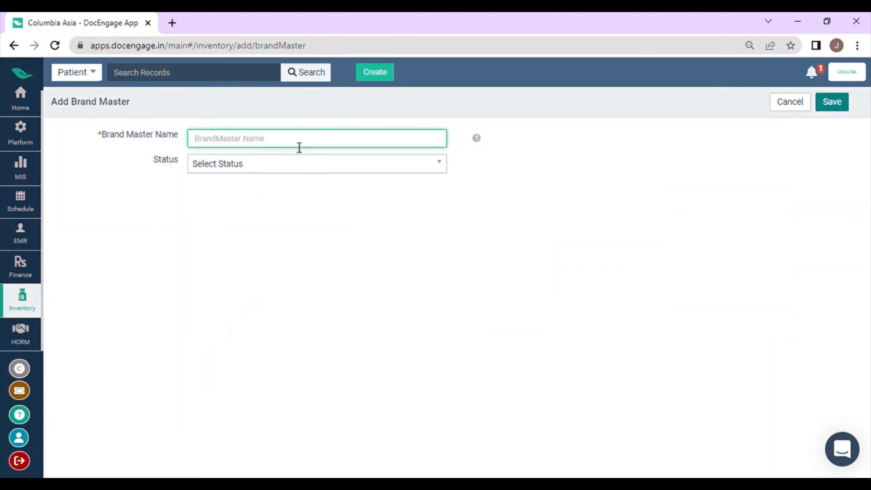
left_click(793, 107)
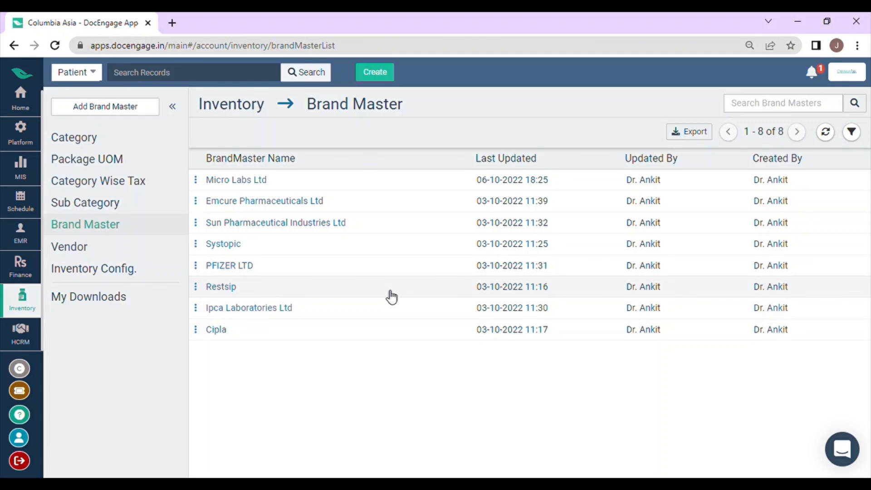
Examine the vendor list, including the actions available for the Pharma Sons vendor and the contact and address columns.
left_click(81, 248)
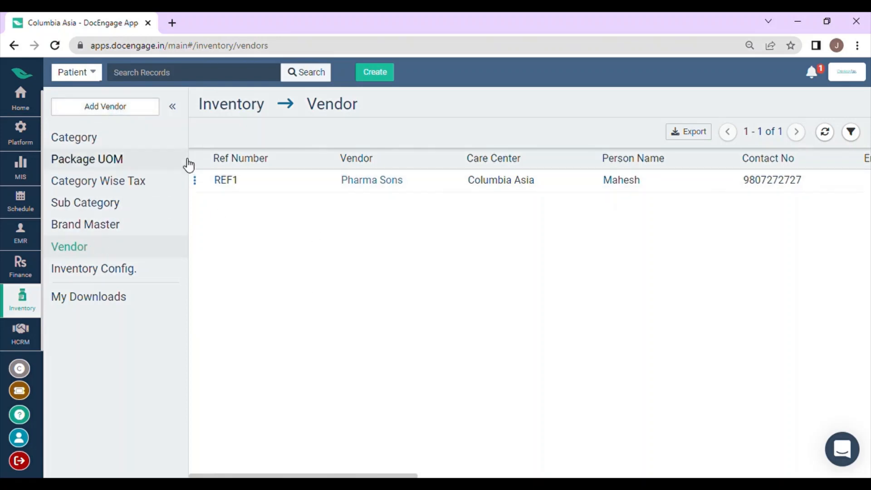
left_click(194, 180)
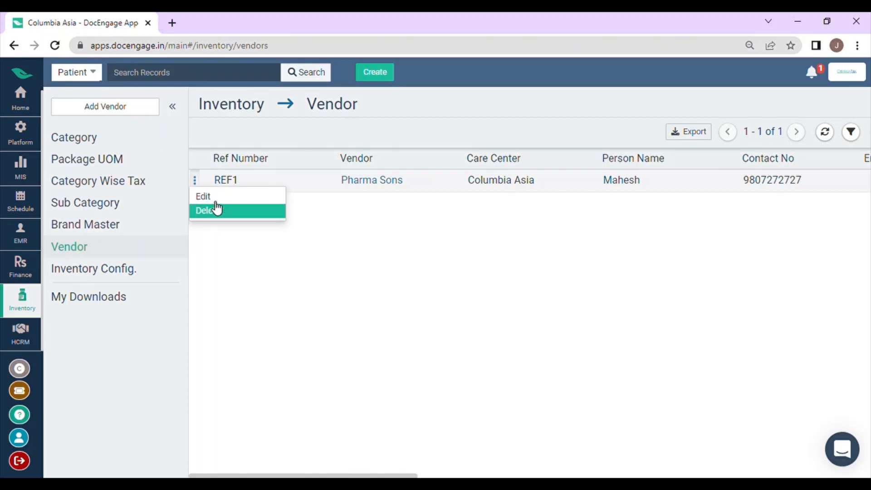
left_click(316, 247)
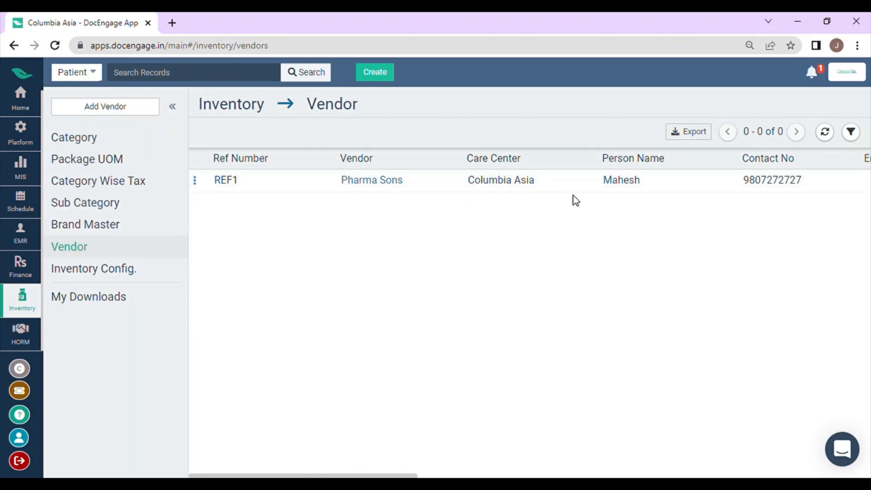
scroll(573, 198, "right", 3)
scroll(573, 198, "right", 5)
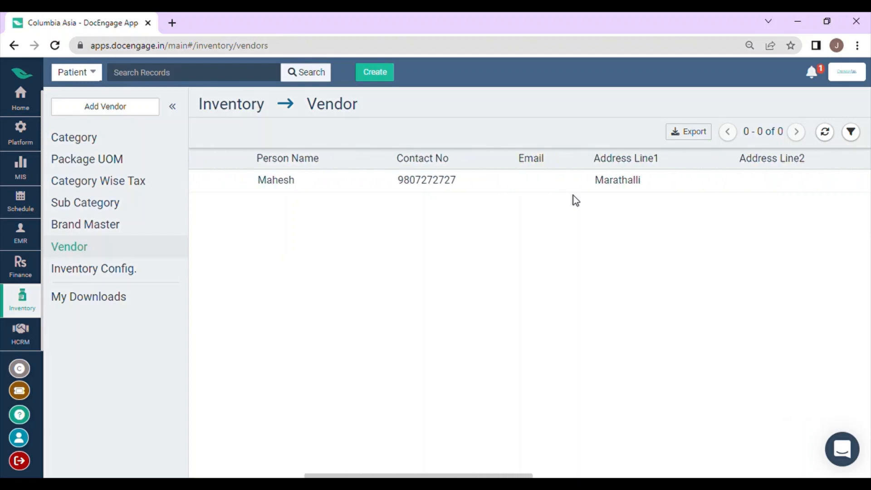
Examine the fields of the blank vendor entry form and leave it without saving.
left_click(126, 109)
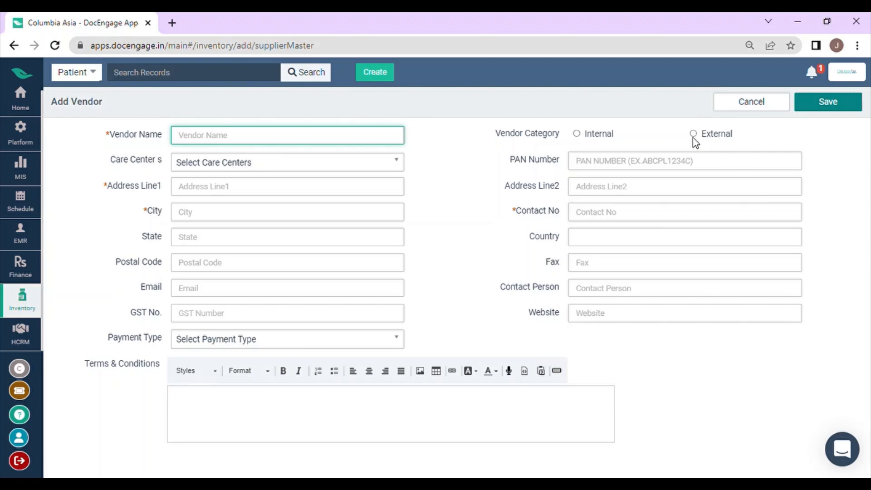
left_click(739, 104)
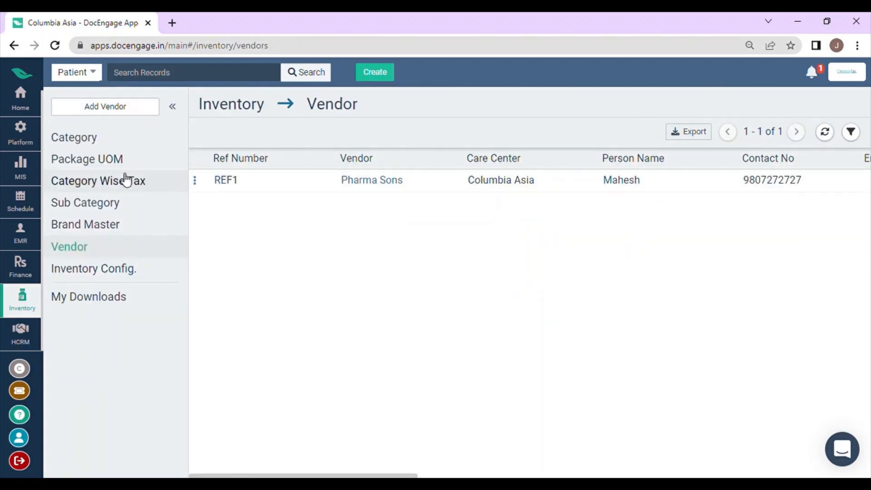
left_click(139, 108)
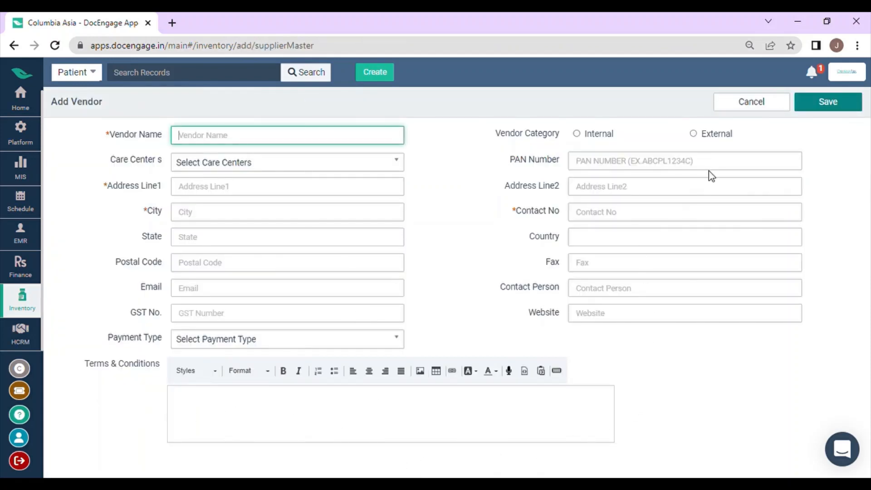
left_click(753, 107)
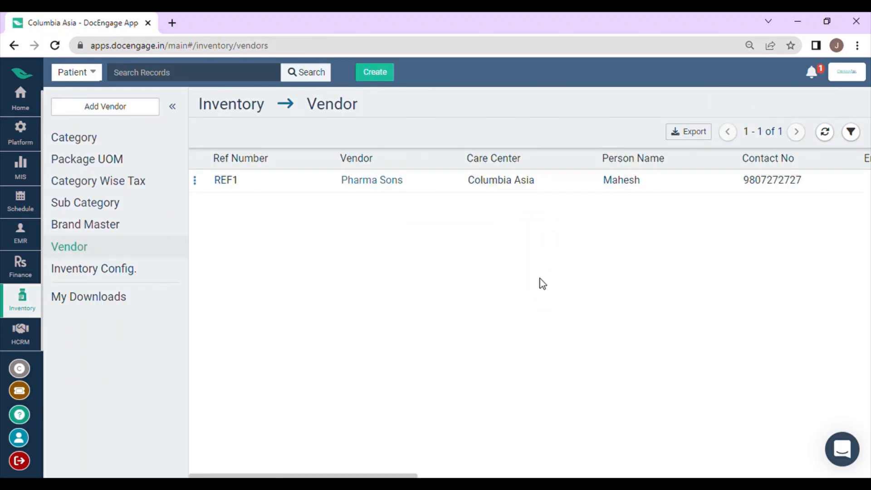
Look through the inventory configuration settings and read the help for Allow Composite Medicine.
left_click(111, 270)
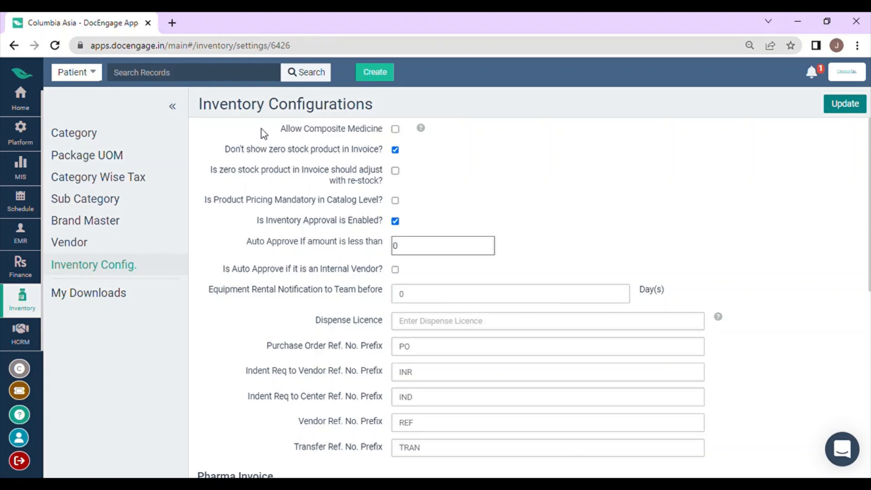
scroll(311, 283, "down", 8)
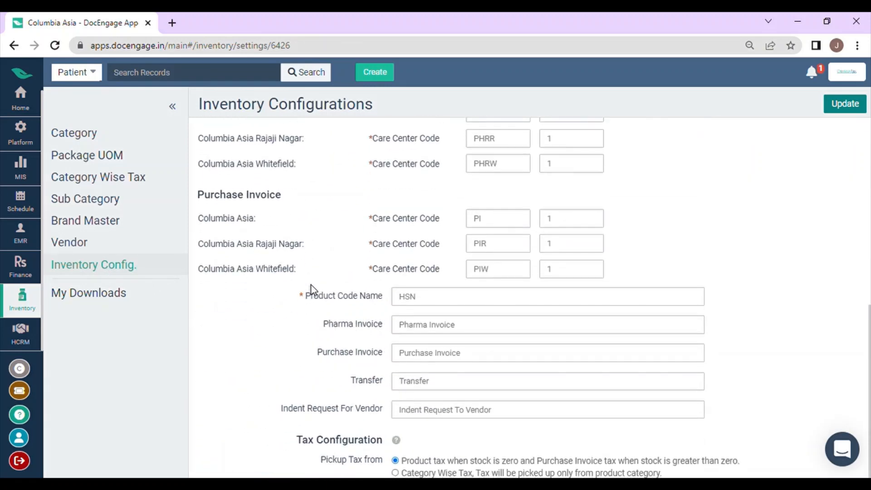
scroll(311, 286, "up", 7)
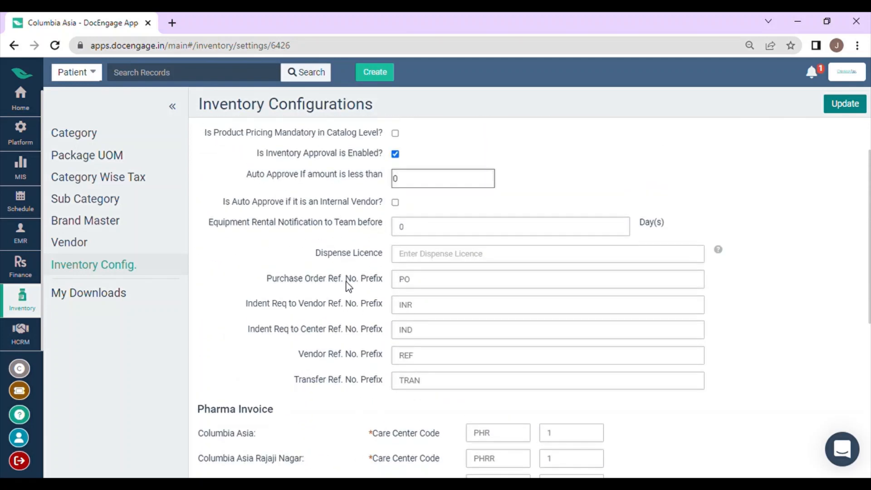
scroll(308, 385, "down", 4)
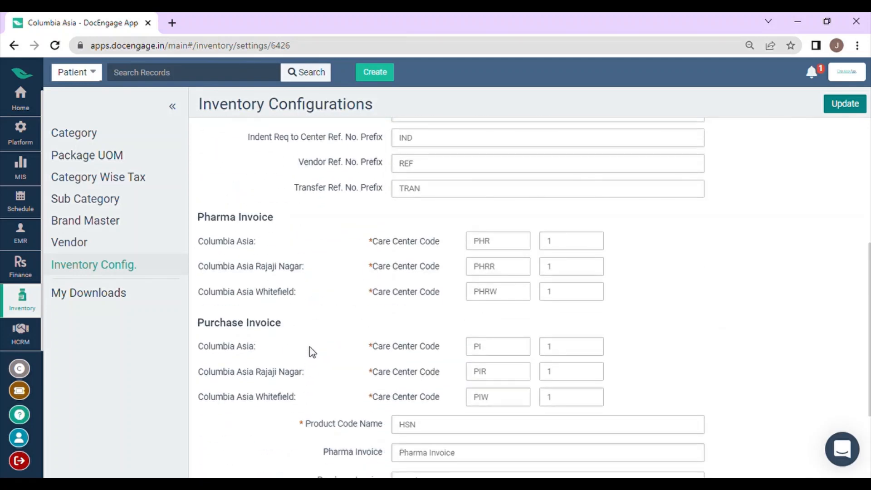
scroll(311, 347, "up", 6)
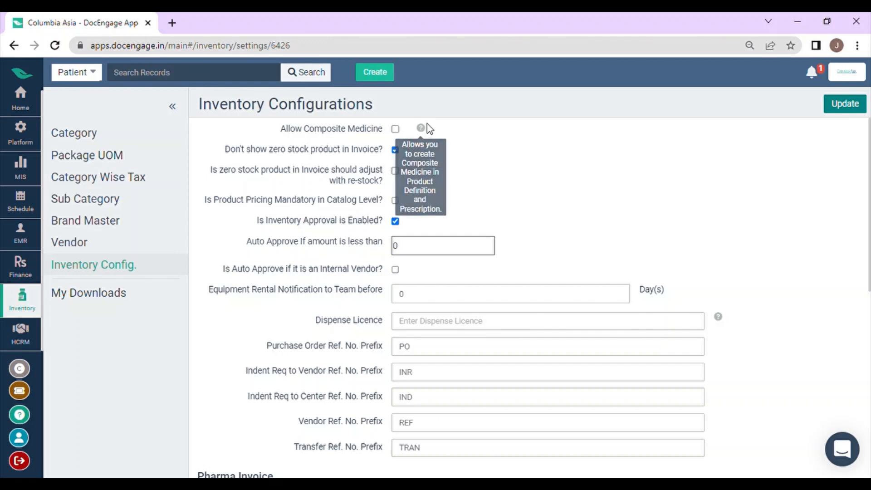
mouse_move(422, 130)
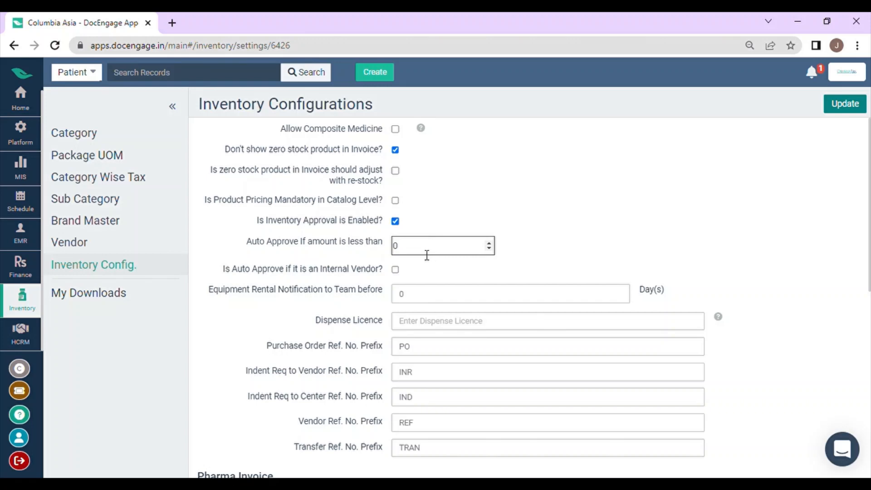
Set the auto-approve amount limit to 10000 and enable auto approval for internal vendors.
left_click_drag(426, 255, 383, 262)
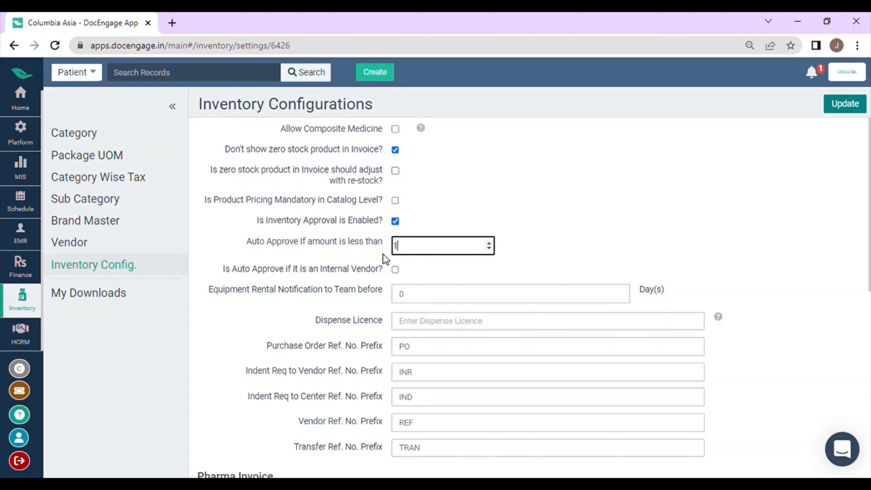
type("10000")
left_click(395, 270)
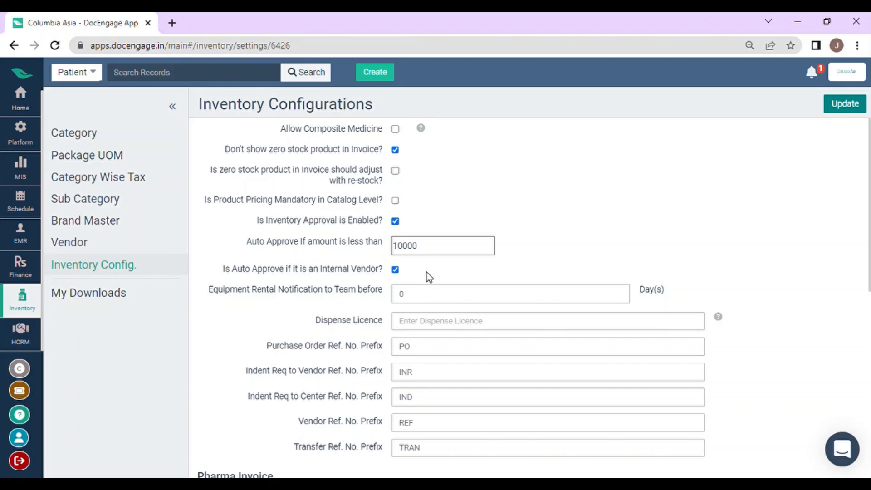
Examine the reference number prefixes, the pharma and purchase invoice care center codes and the tax configuration.
scroll(429, 275, "down", 1)
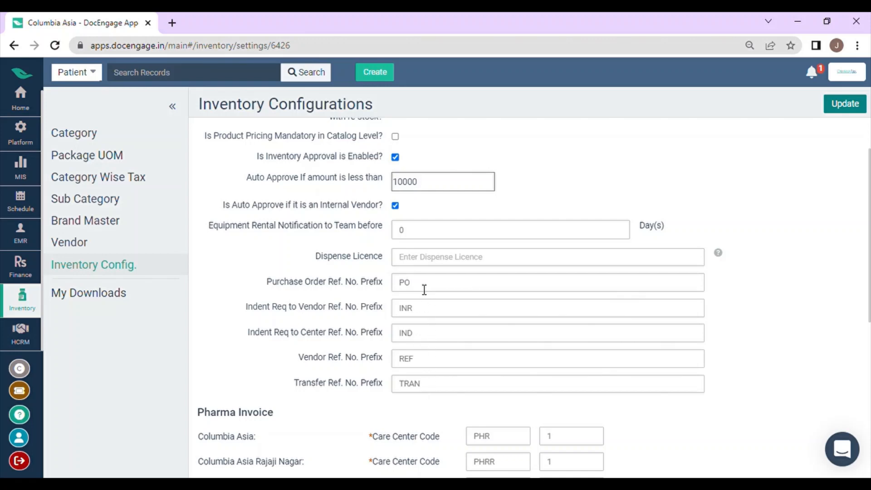
scroll(424, 288, "down", 3)
scroll(408, 238, "up", 1)
scroll(413, 254, "down", 3)
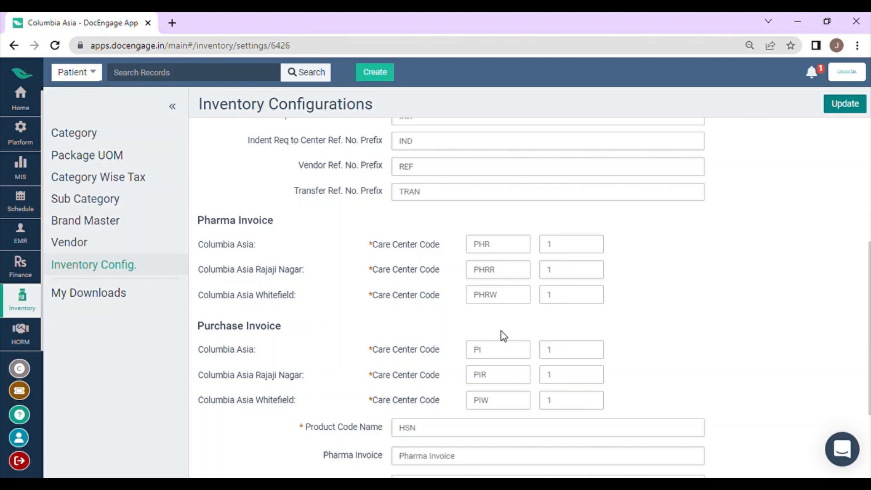
scroll(501, 341, "down", 2)
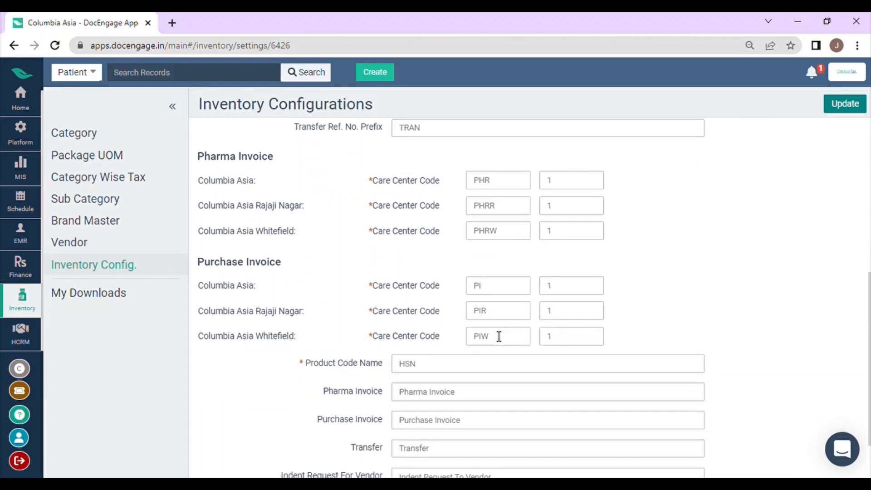
scroll(499, 336, "down", 2)
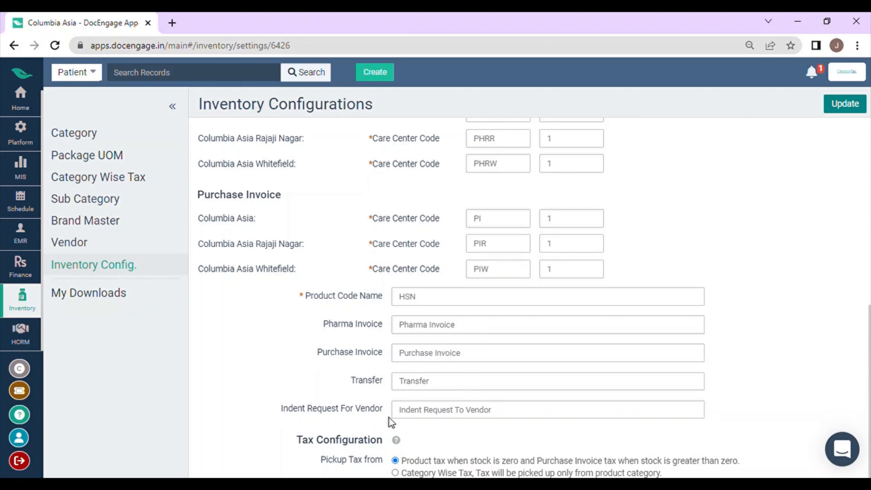
Reopen the inventory configuration settings by way of the downloads page and update them.
scroll(494, 338, "up", 10)
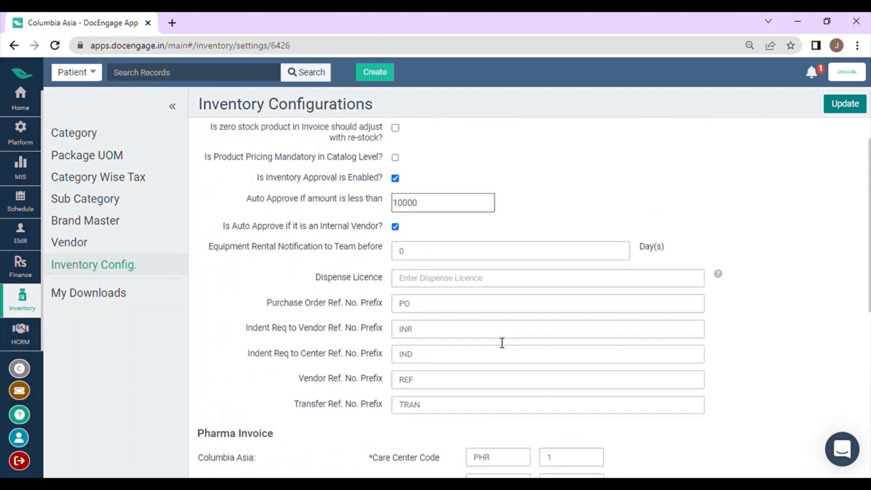
left_click(71, 297)
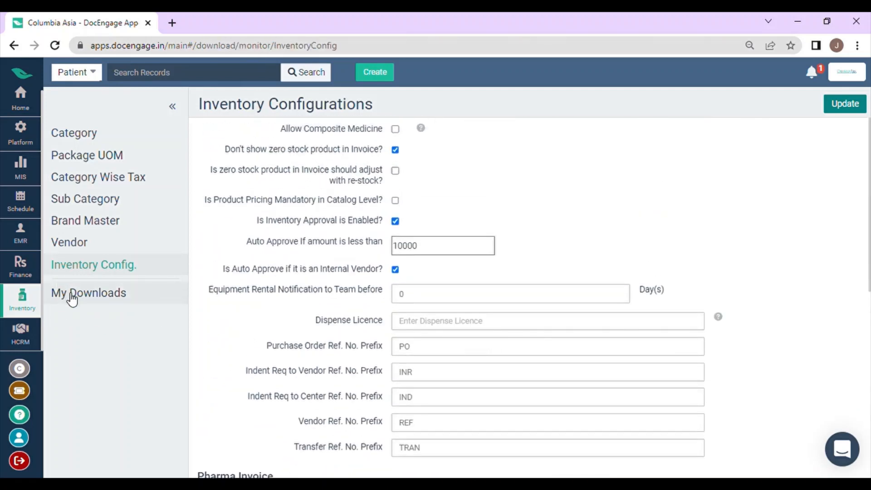
left_click(147, 266)
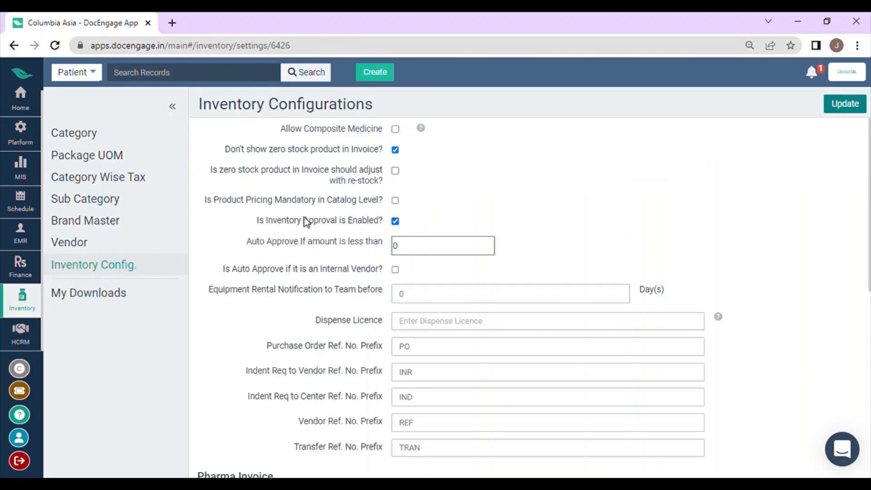
left_click(846, 109)
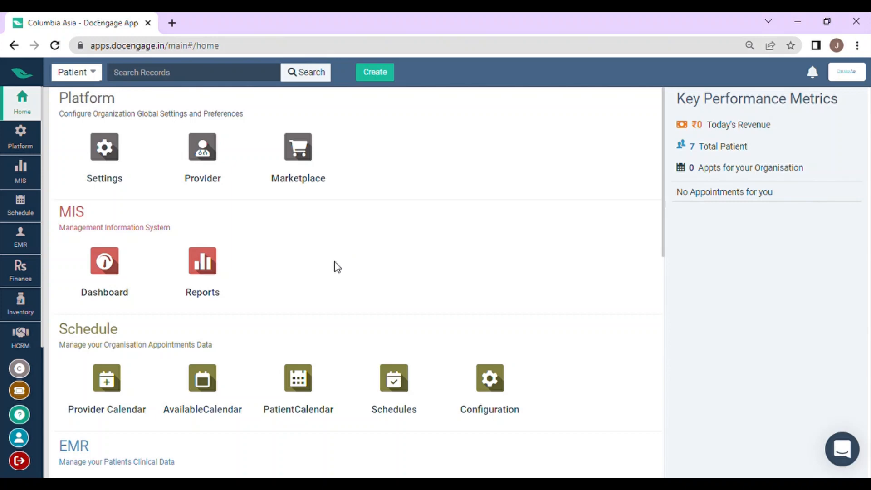
Open the inventory product list and examine all its columns, from strength and category through taxes, manufacturer, MRP and reorder values to the last update.
scroll(334, 262, "down", 10)
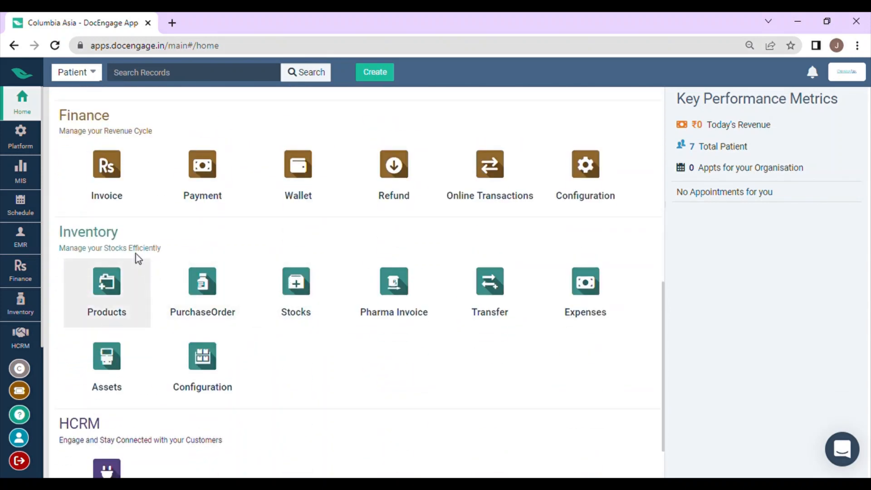
left_click(103, 298)
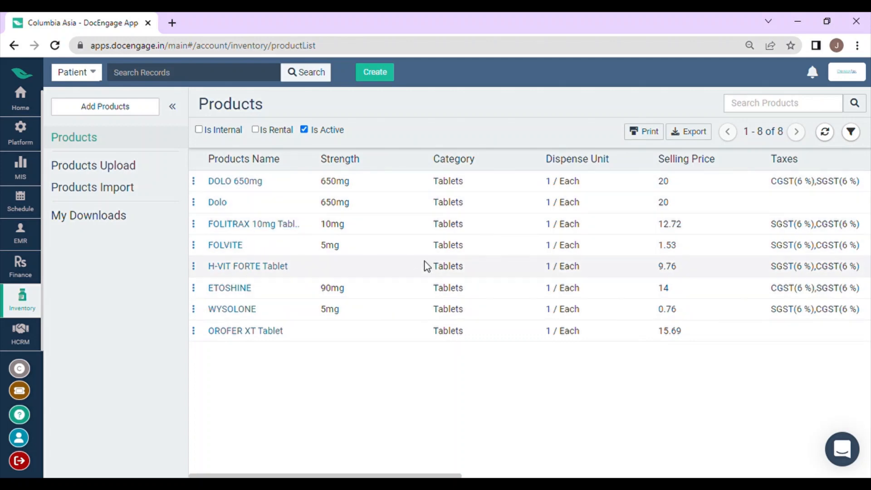
scroll(426, 266, "right", 3)
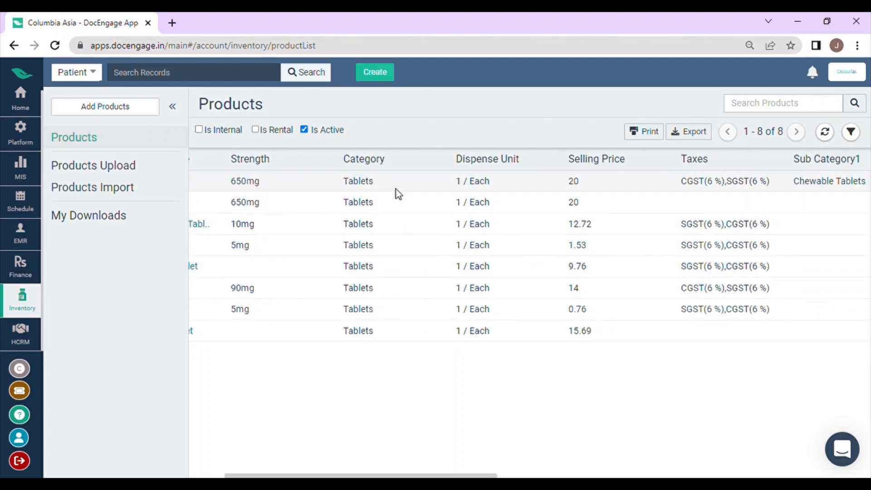
scroll(499, 306, "right", 4)
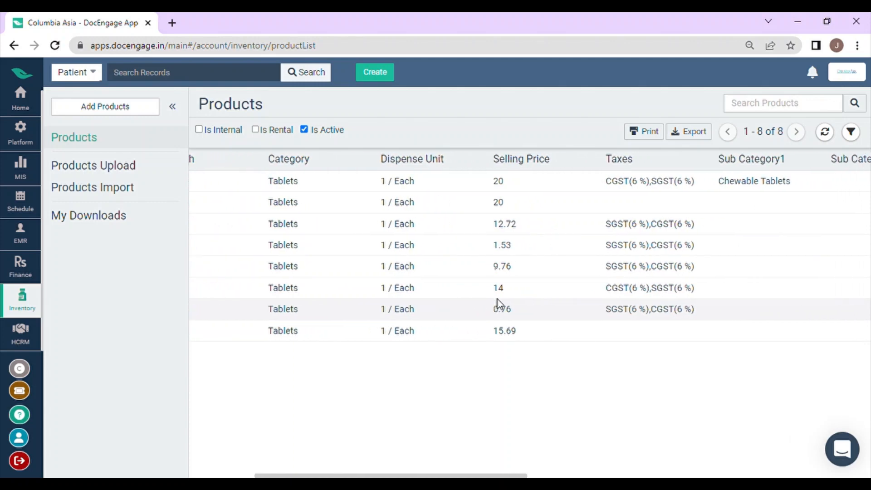
scroll(500, 304, "right", 2)
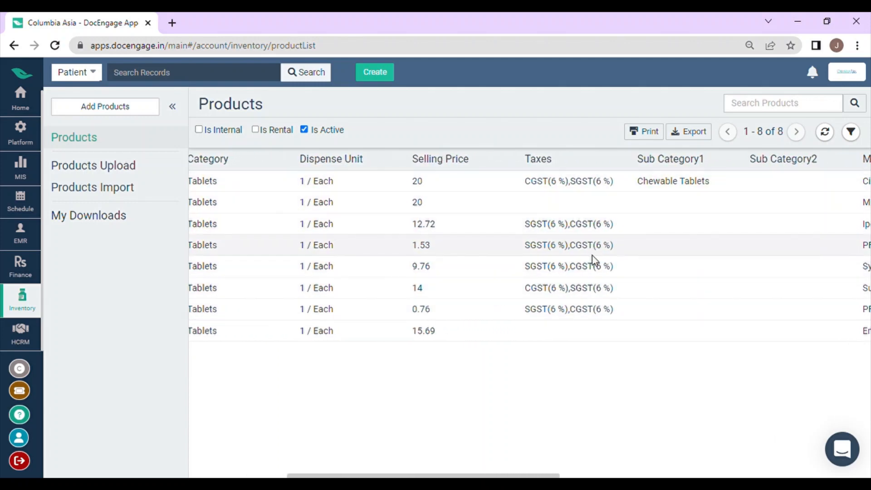
scroll(598, 263, "right", 1)
scroll(603, 267, "right", 7)
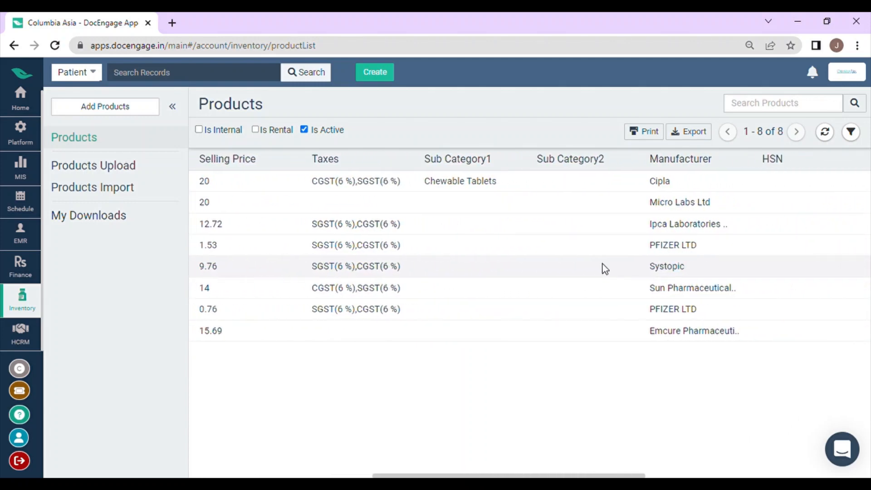
scroll(684, 286, "right", 5)
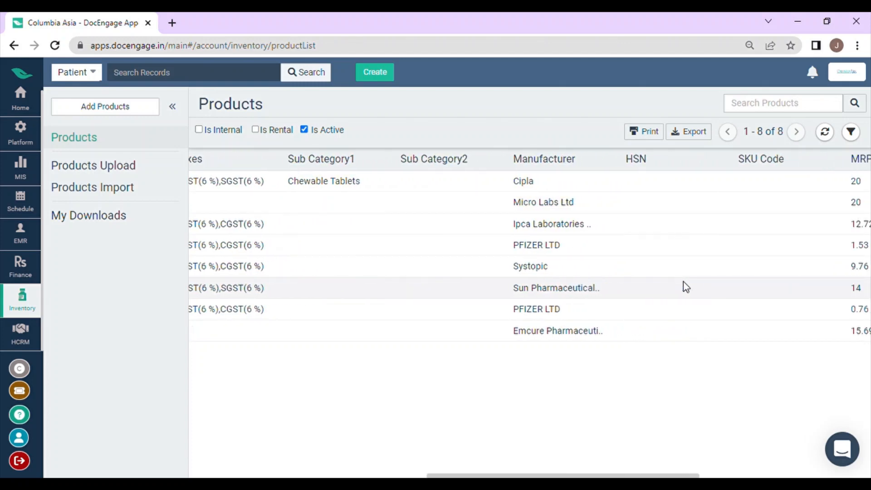
scroll(685, 286, "right", 8)
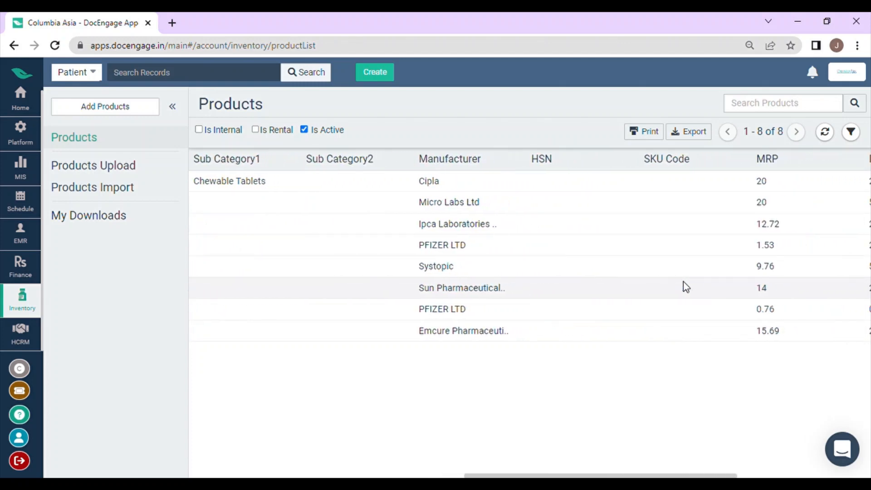
scroll(683, 281, "right", 6)
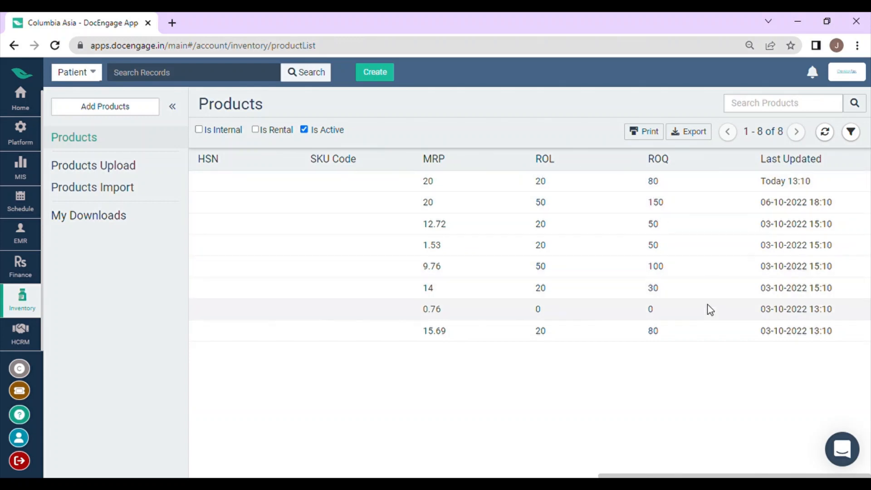
scroll(710, 309, "left", 1)
scroll(707, 308, "left", 13)
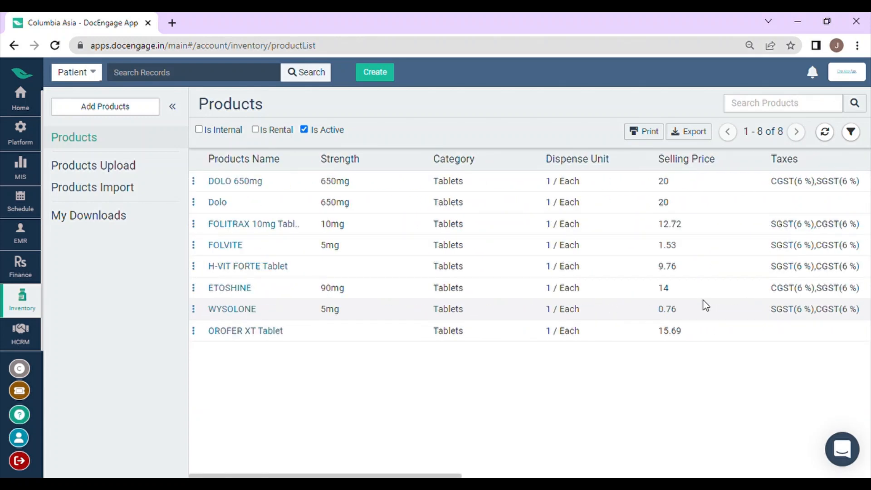
Start a new product in the Tablets category with Systopic as its manufacturer.
left_click(105, 108)
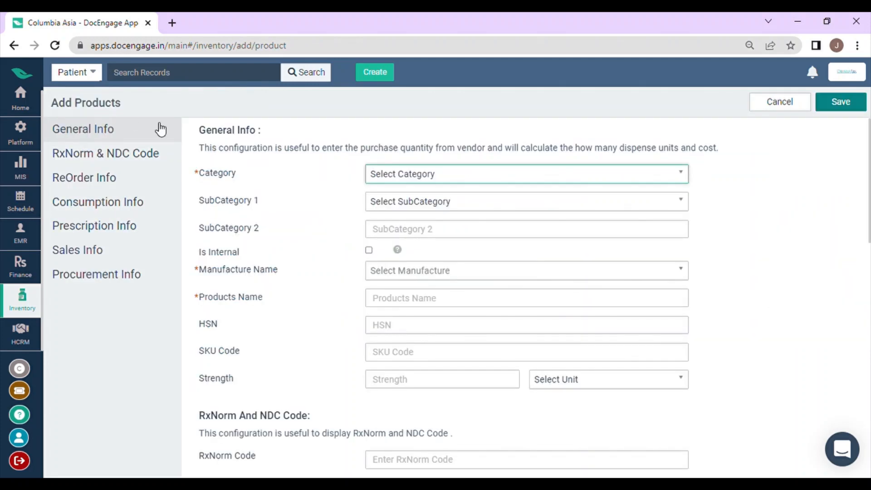
scroll(414, 187, "down", 1)
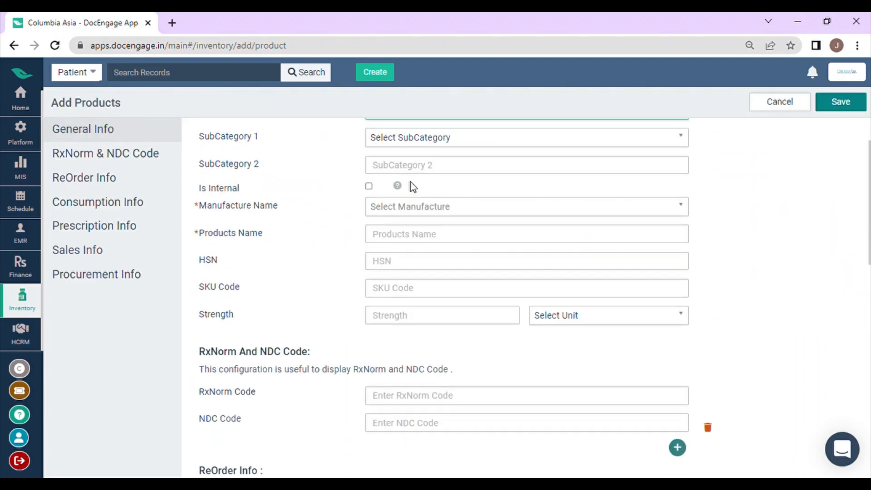
scroll(414, 187, "up", 1)
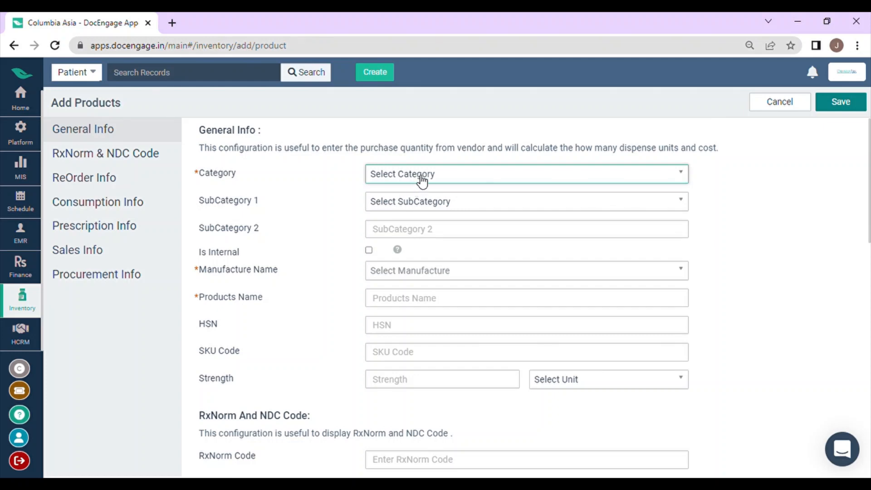
left_click(417, 182)
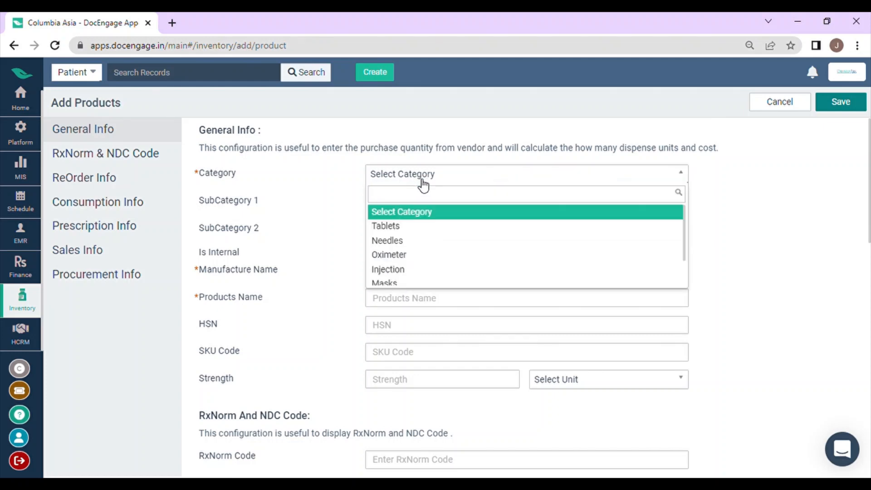
left_click(418, 231)
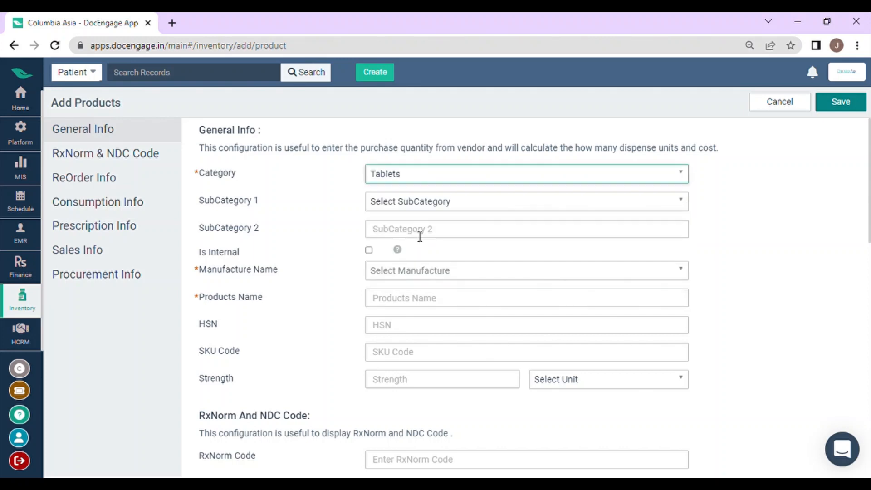
left_click(402, 272)
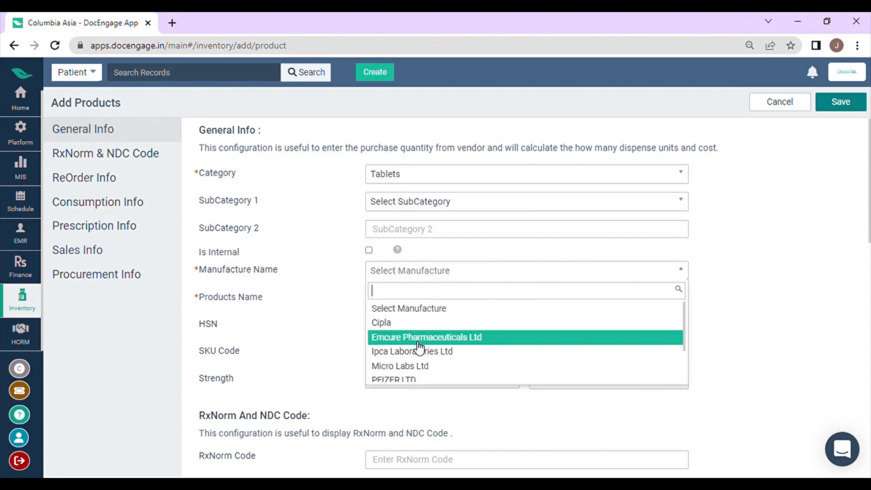
scroll(422, 342, "down", 2)
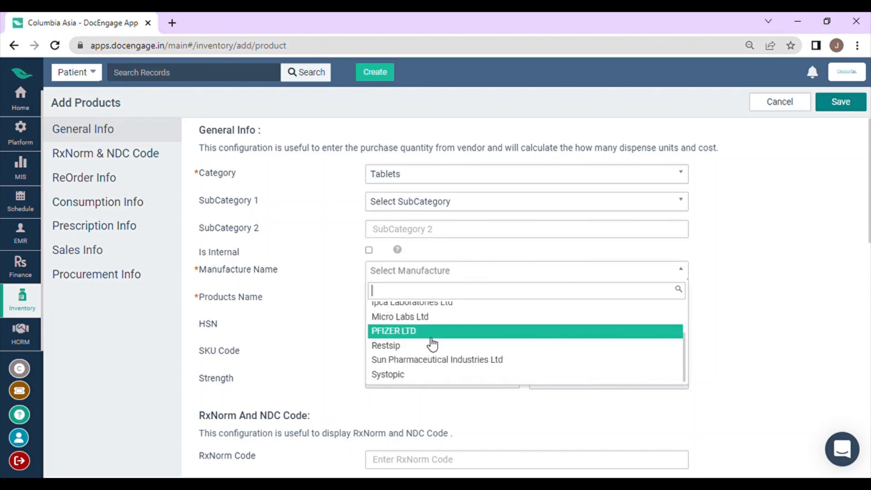
left_click(444, 376)
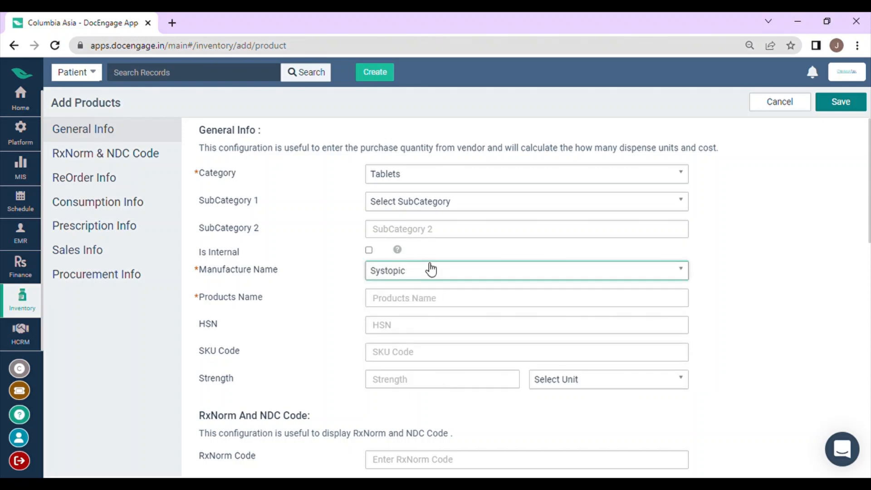
Name the new product FOLVITE 5mg and set its strength to 5 mg.
left_click(390, 303)
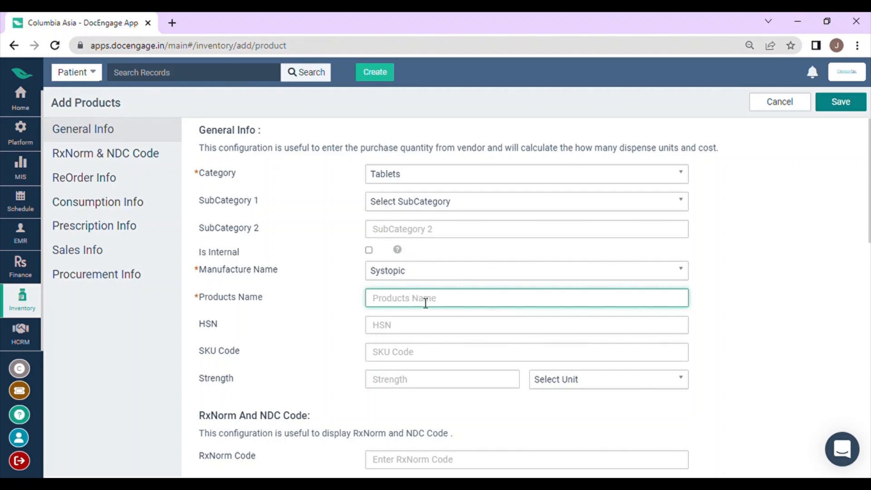
left_click(465, 424)
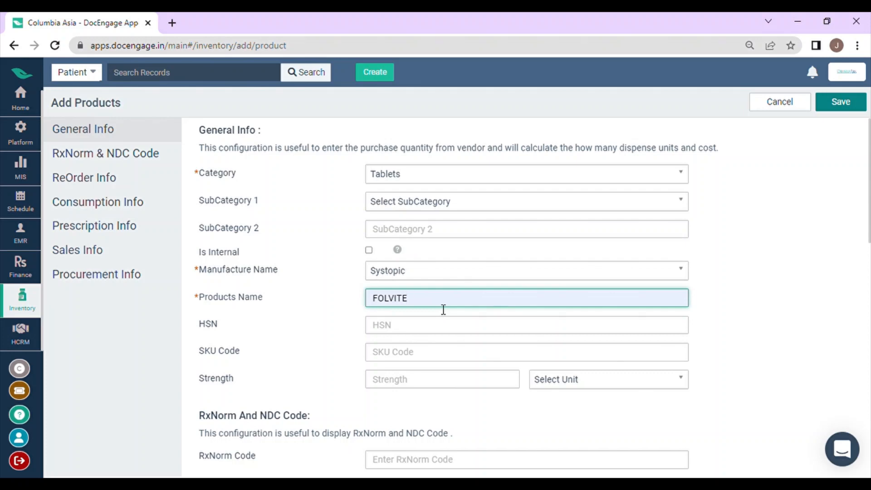
type("5mg")
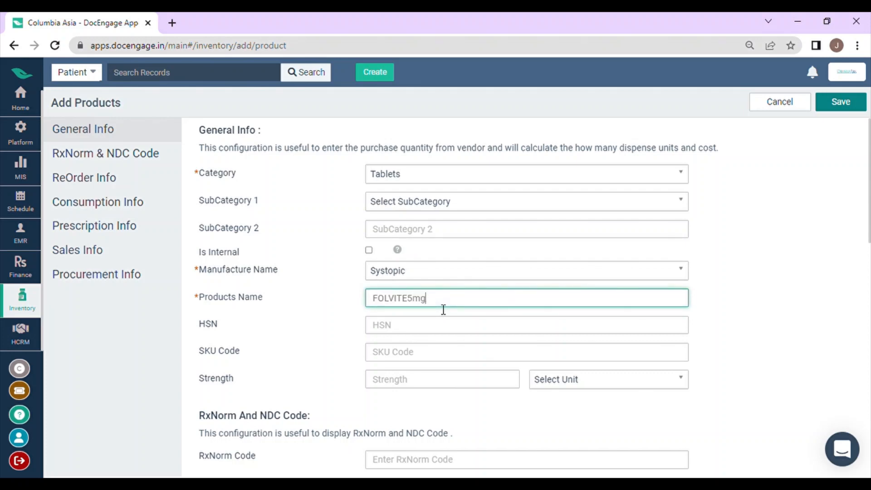
left_click(410, 305)
left_click(406, 383)
type("5")
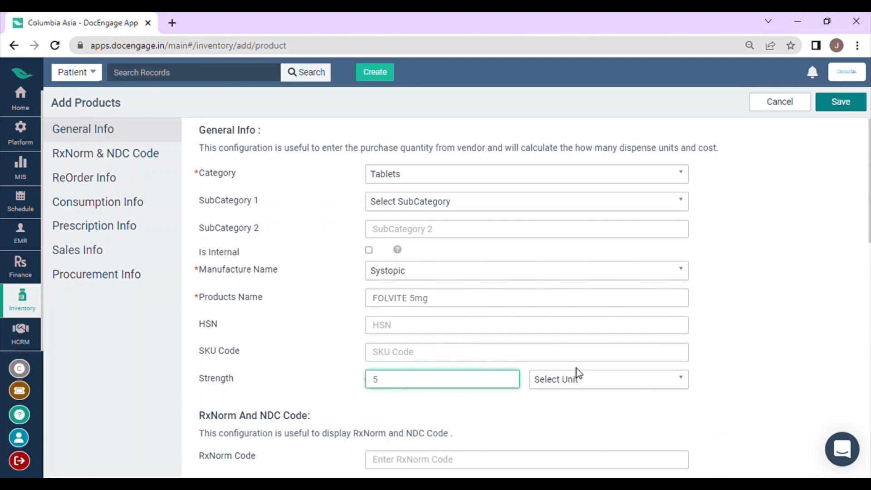
left_click(581, 384)
type("mg")
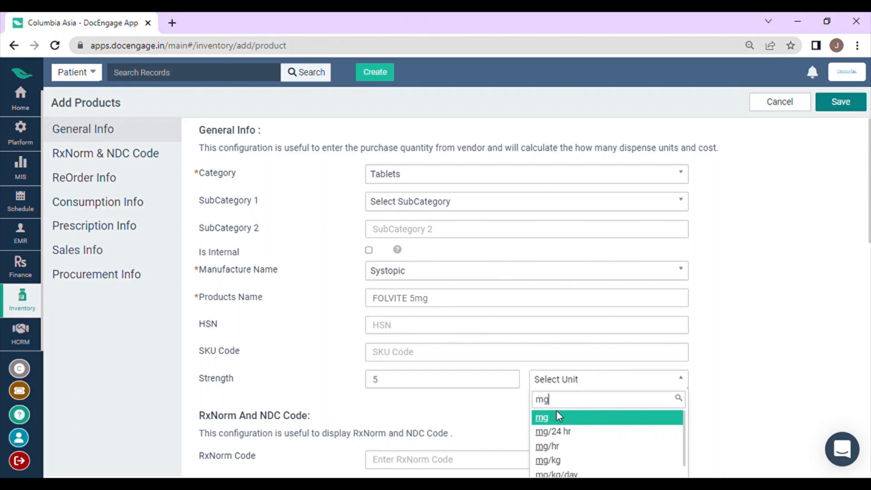
left_click(557, 417)
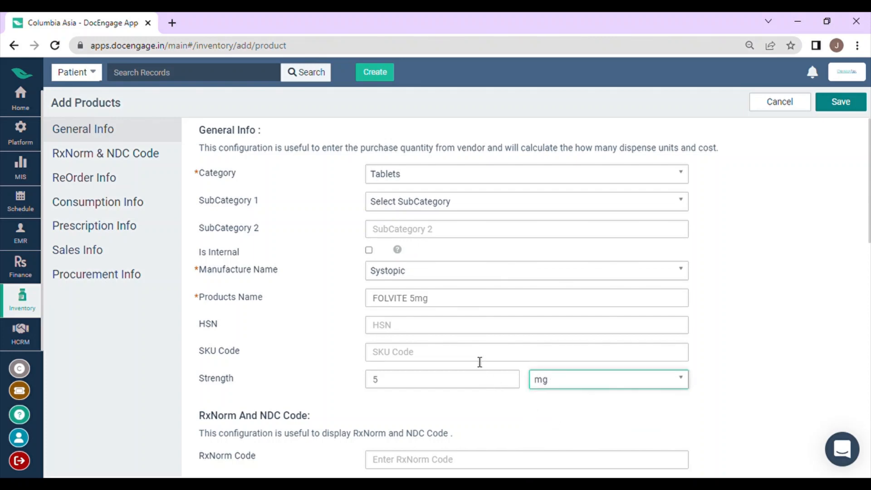
Set the product's reorder level for all care centers to 20 and its reorder quantity to 80.
scroll(488, 336, "down", 2)
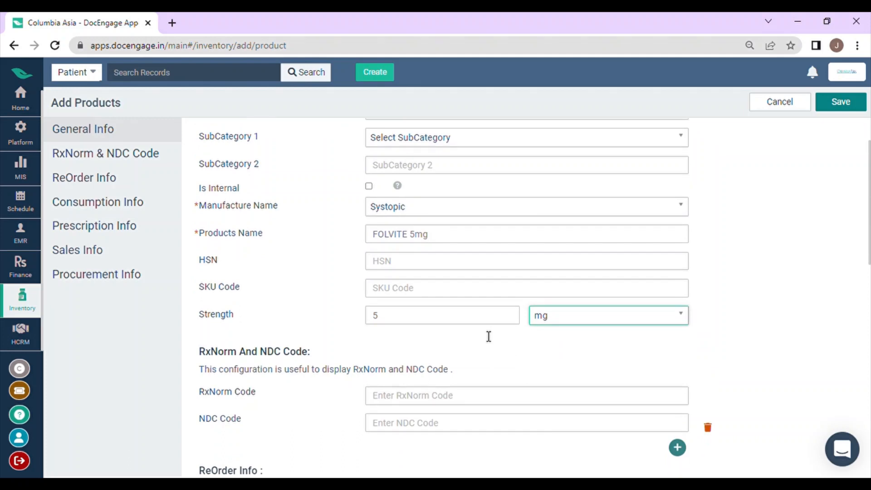
scroll(485, 334, "down", 7)
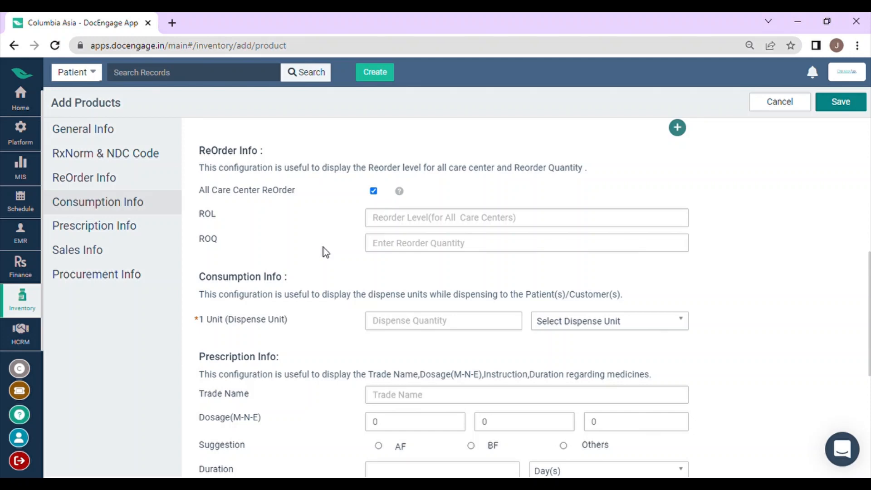
left_click(393, 221)
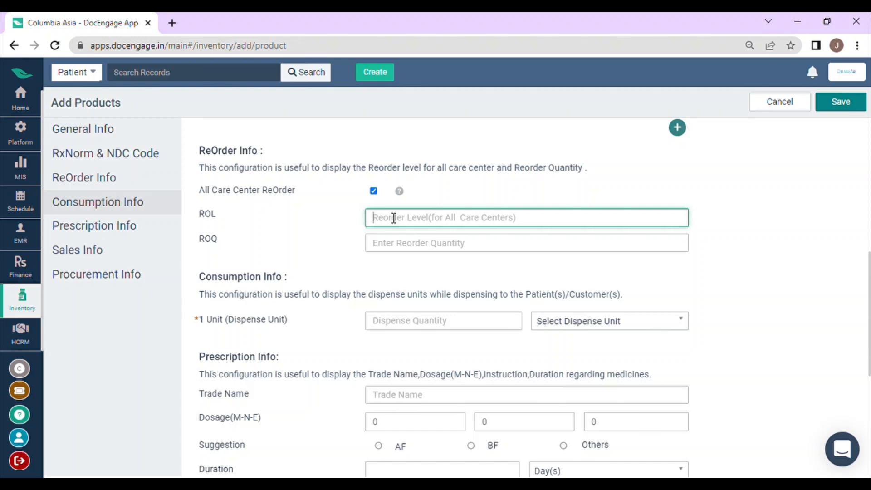
type("2")
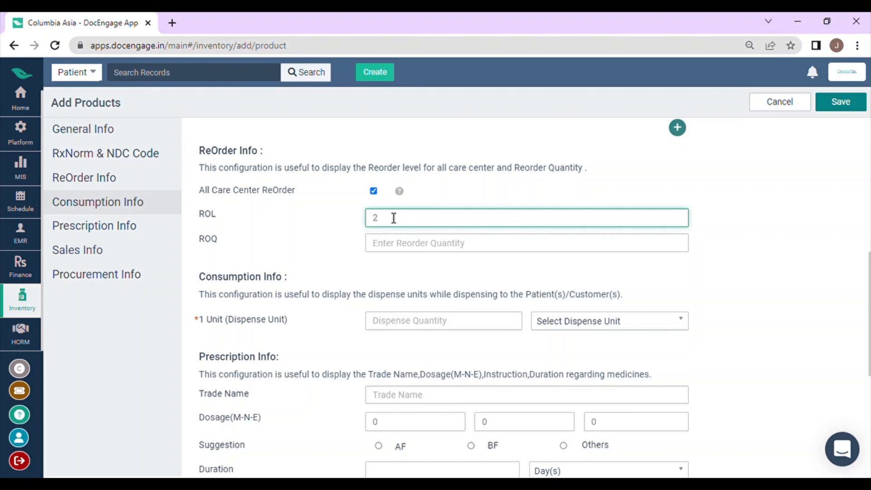
type("0")
left_click(399, 252)
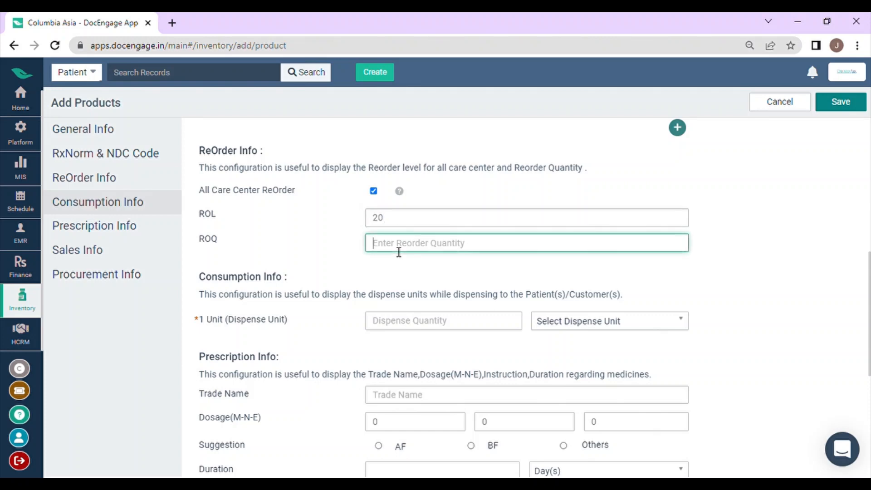
type("80")
Set the product's dispense unit to 1 each.
left_click(393, 323)
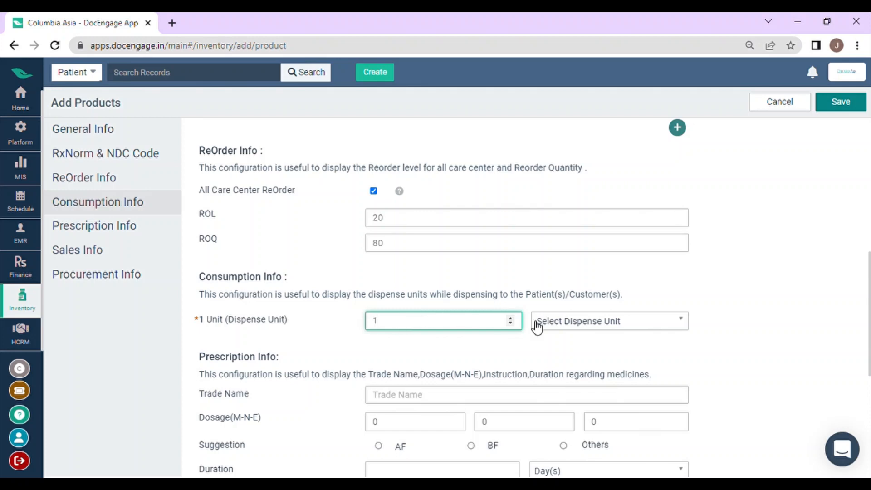
left_click(555, 325)
type("e")
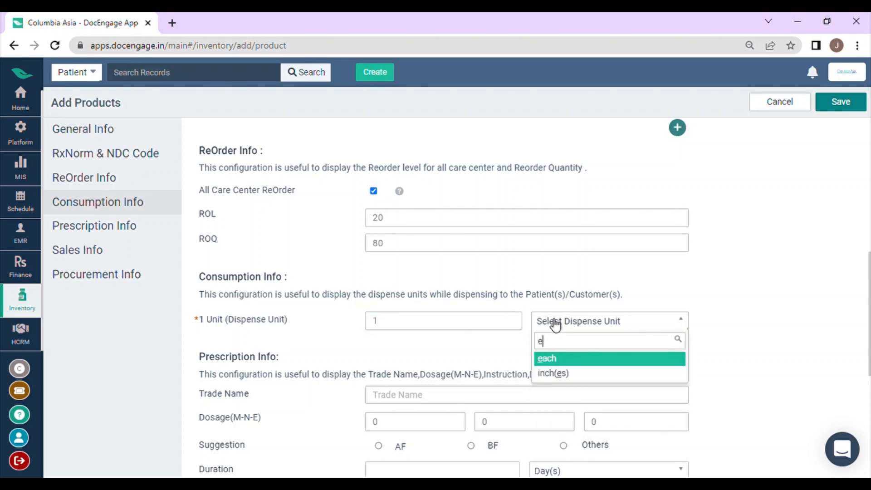
left_click(562, 358)
Set the prescription dosage to 1-0-1 for morning, noon and evening, with the AF suggestion.
scroll(472, 311, "down", 2)
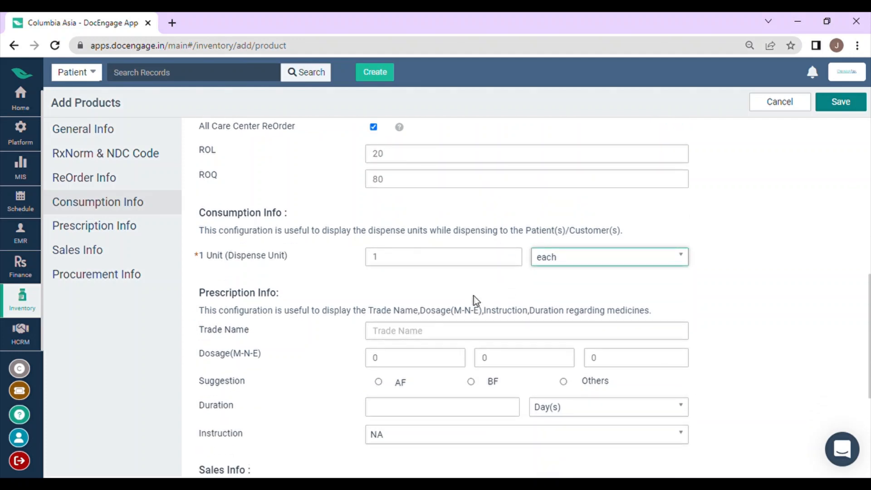
scroll(474, 300, "down", 1)
left_click(393, 295)
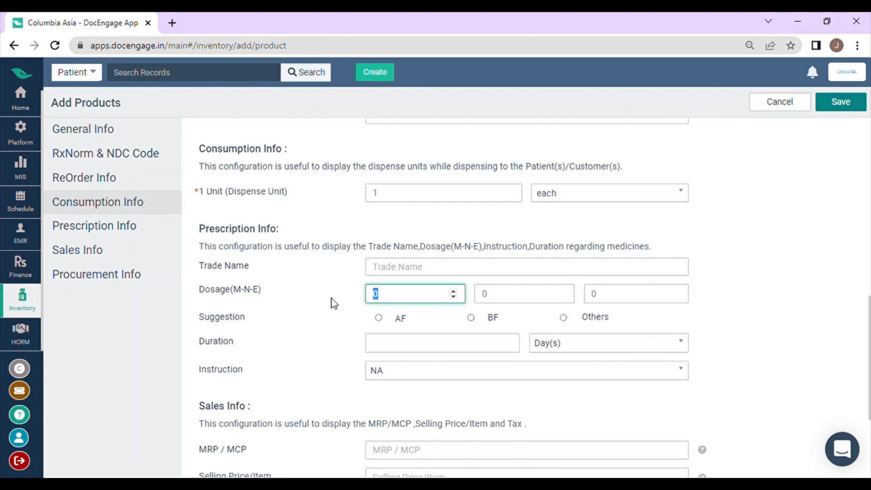
type("1")
left_click(613, 300)
type("1")
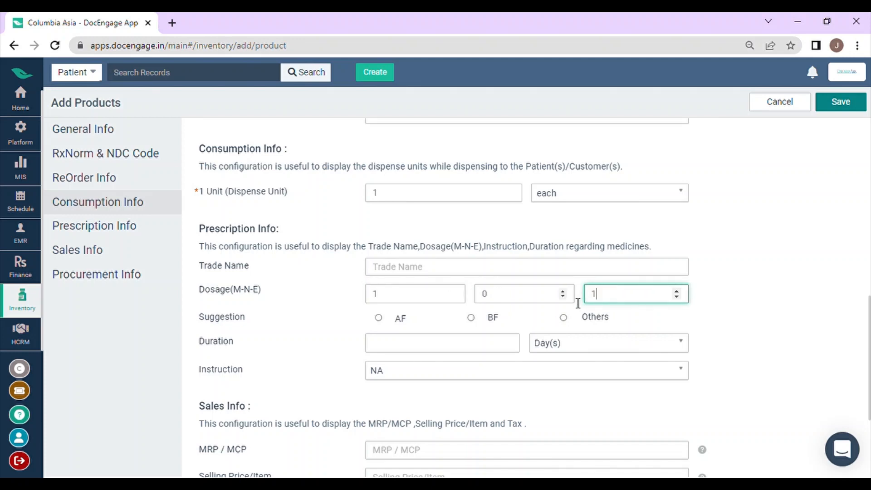
left_click(485, 295)
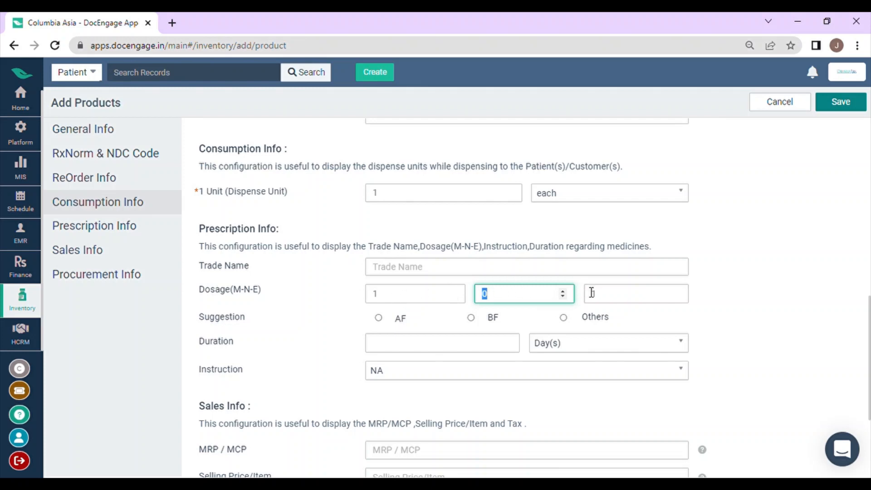
left_click(378, 317)
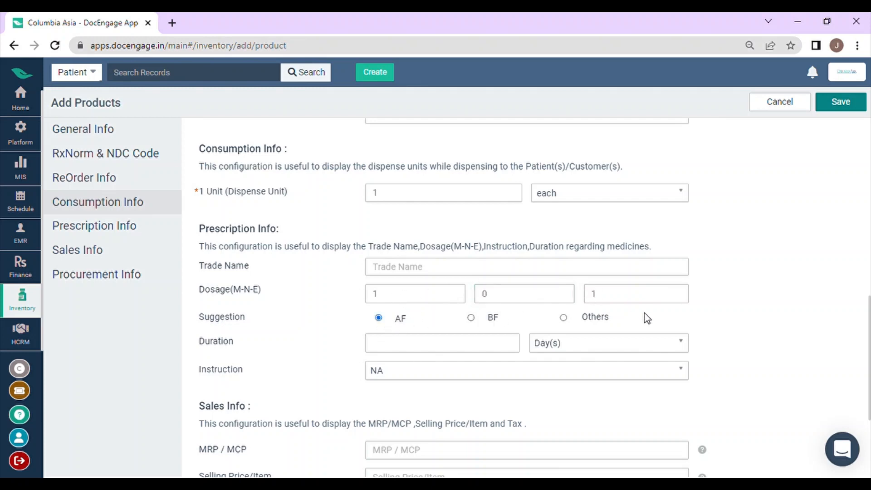
Set the prescription duration to 30 days and the instruction to Twice A Day(1-0-1) After Food.
left_click(435, 346)
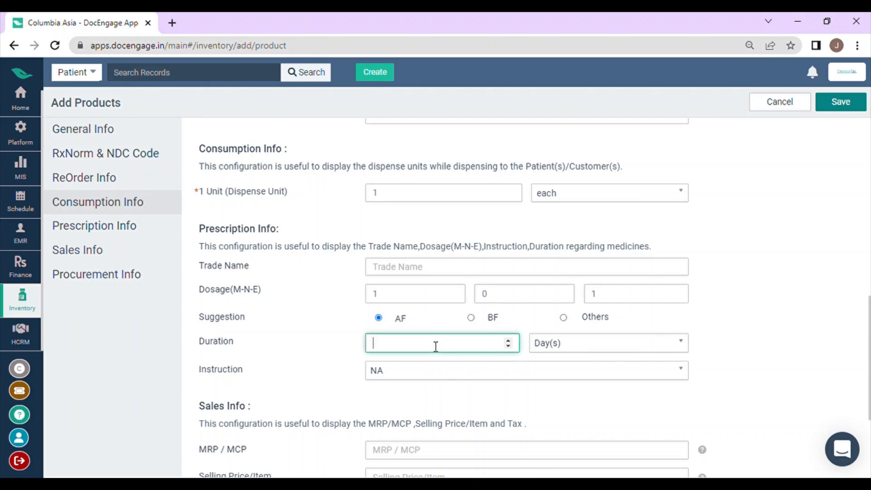
type("30")
left_click(416, 376)
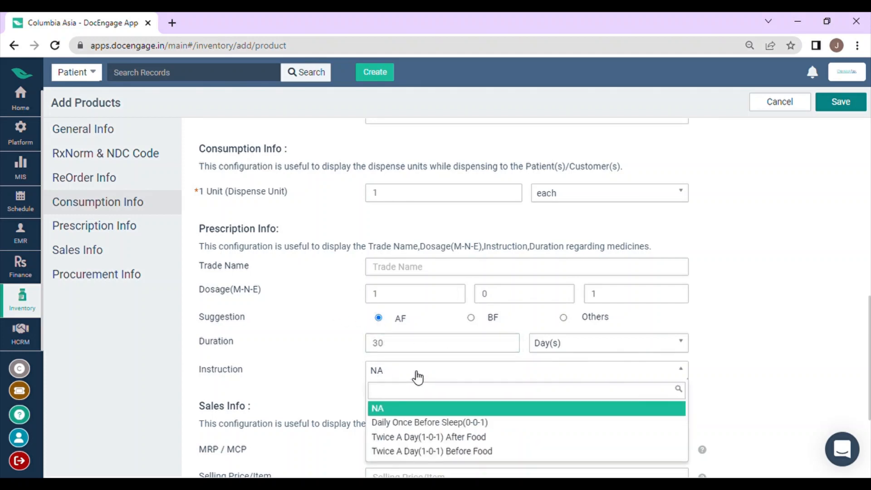
left_click(450, 437)
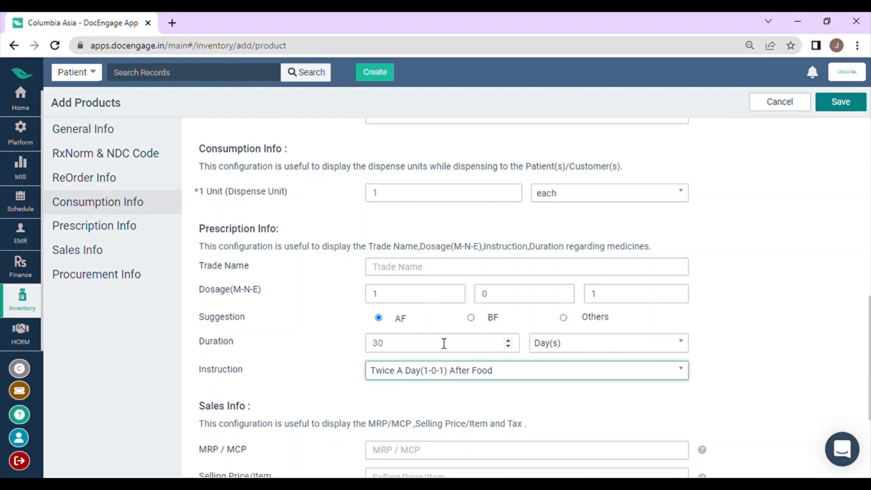
Enter 300 as both the product's MRP / MCP and its selling price per item.
scroll(443, 344, "down", 3)
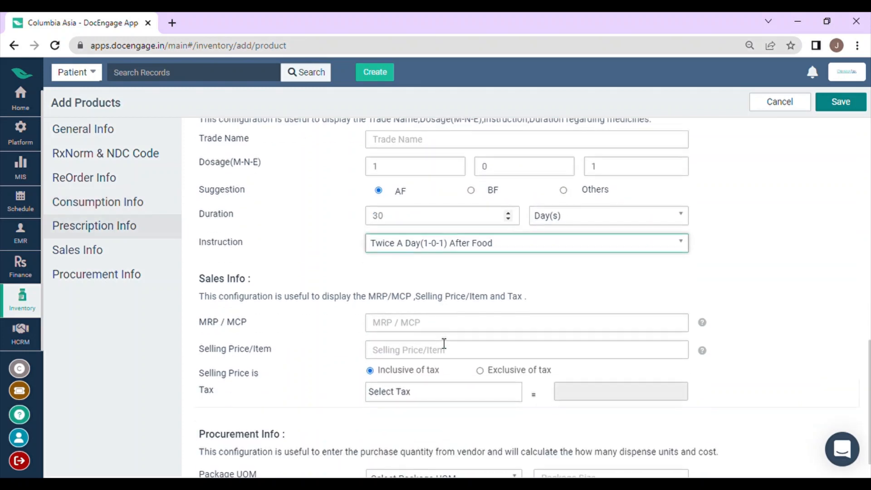
scroll(440, 342, "up", 4)
scroll(440, 343, "down", 3)
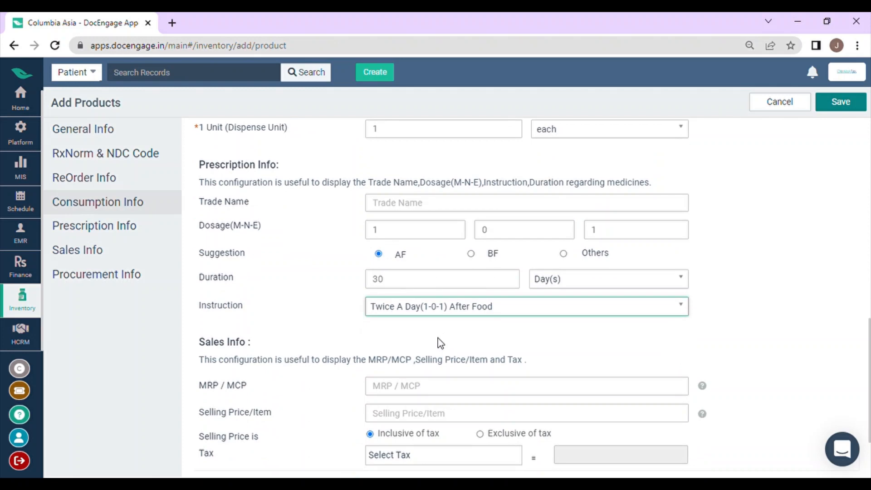
scroll(440, 343, "down", 1)
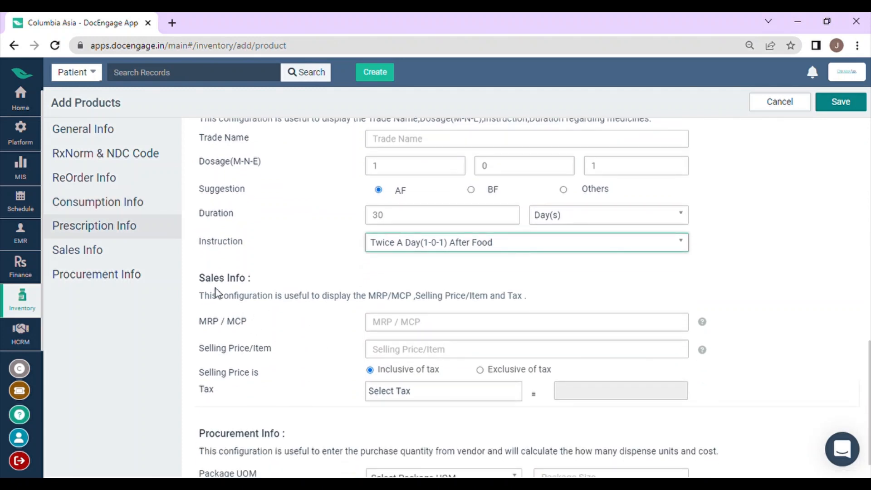
left_click(394, 326)
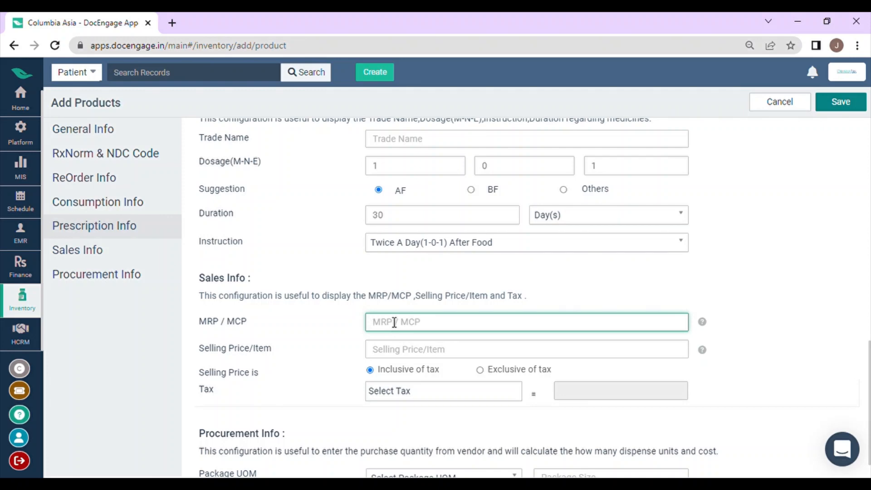
type("300")
left_click(423, 353)
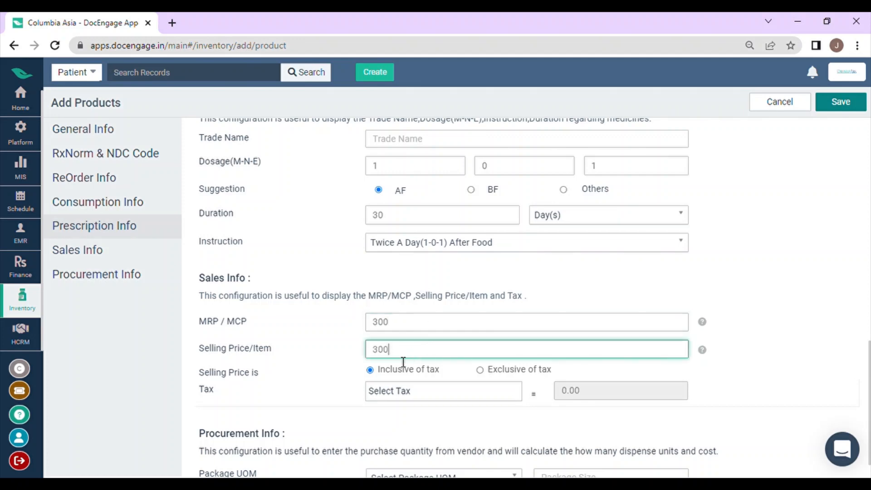
Apply the SGST (6 %) and CGST (6 %) taxes to the product's selling price.
left_click(425, 401)
left_click(418, 451)
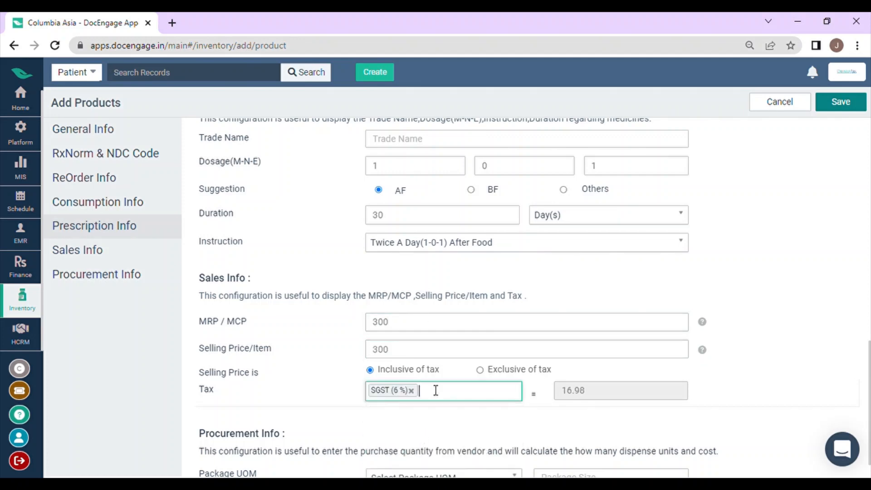
left_click(435, 390)
scroll(418, 453, "down", 2)
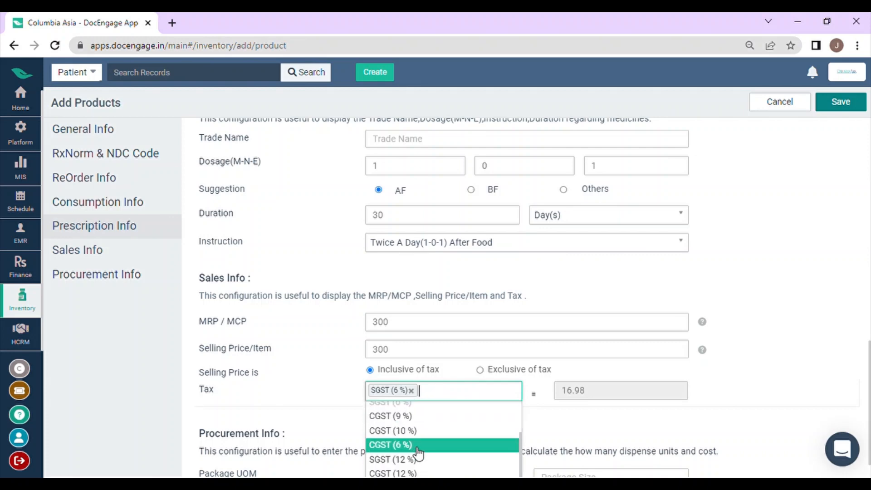
left_click(418, 445)
Set the procurement package UOM to 1 Strip with a package size of 10 and save the product.
scroll(412, 415, "down", 1)
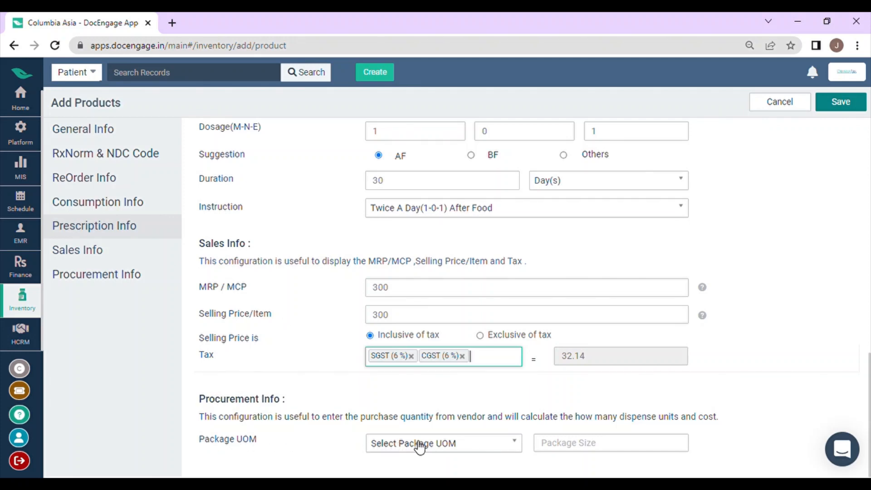
left_click(453, 450)
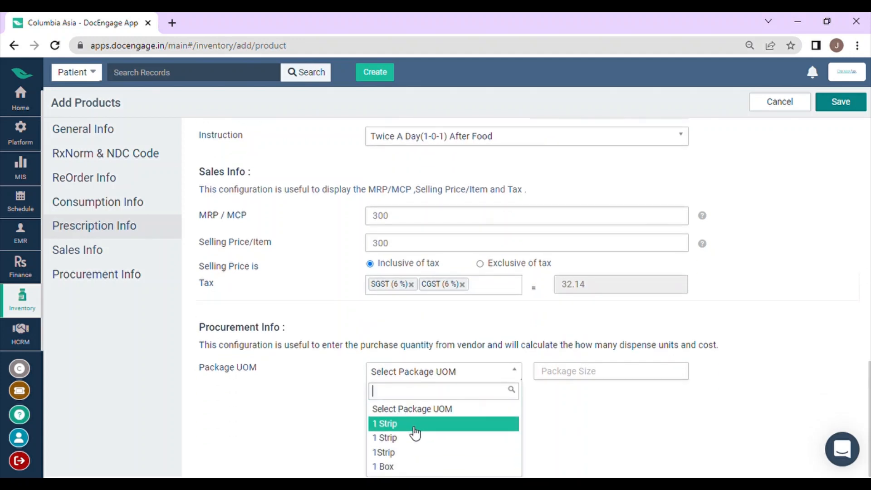
left_click(398, 429)
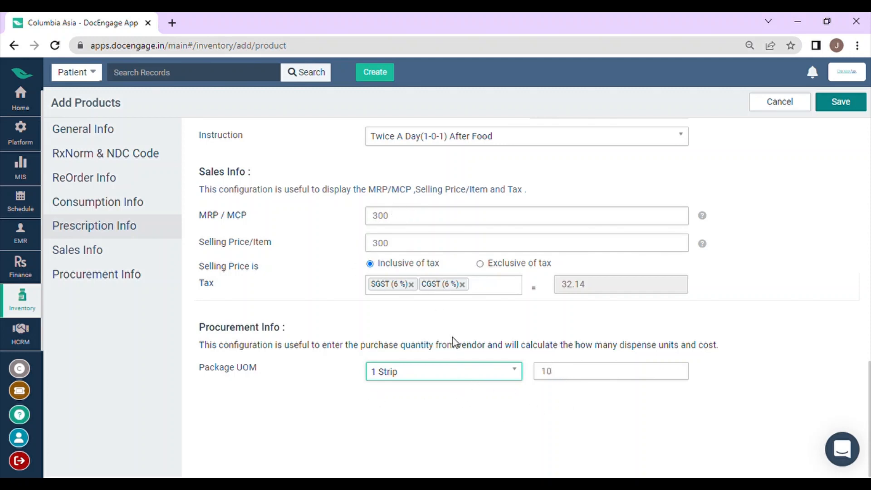
scroll(453, 342, "up", 15)
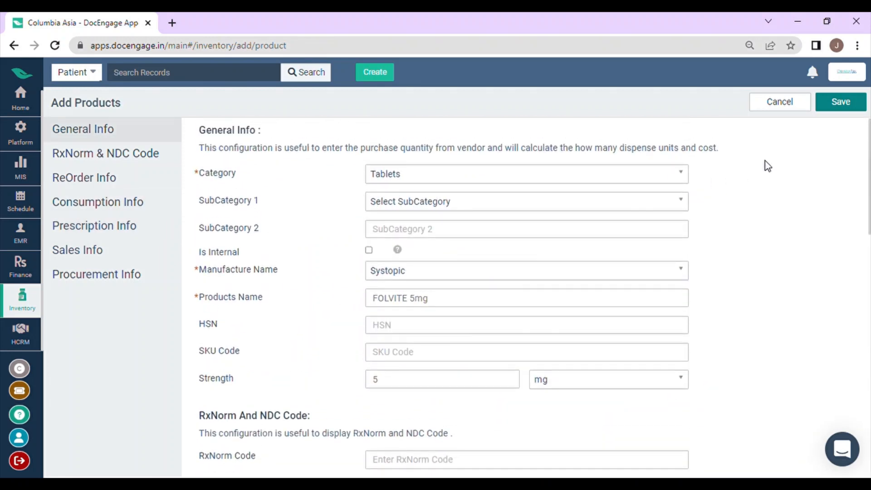
left_click(842, 109)
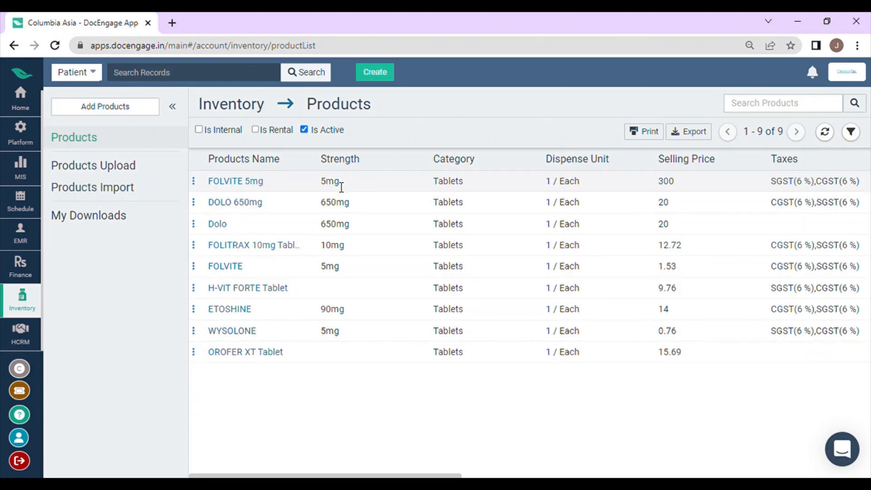
Review the product upload specification, the importable products and the downloads list, and return to the product list.
left_click(96, 168)
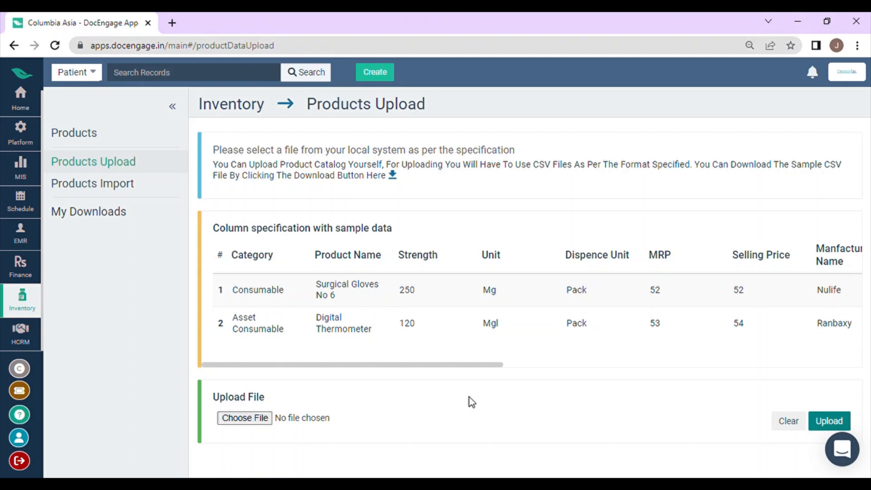
left_click(114, 195)
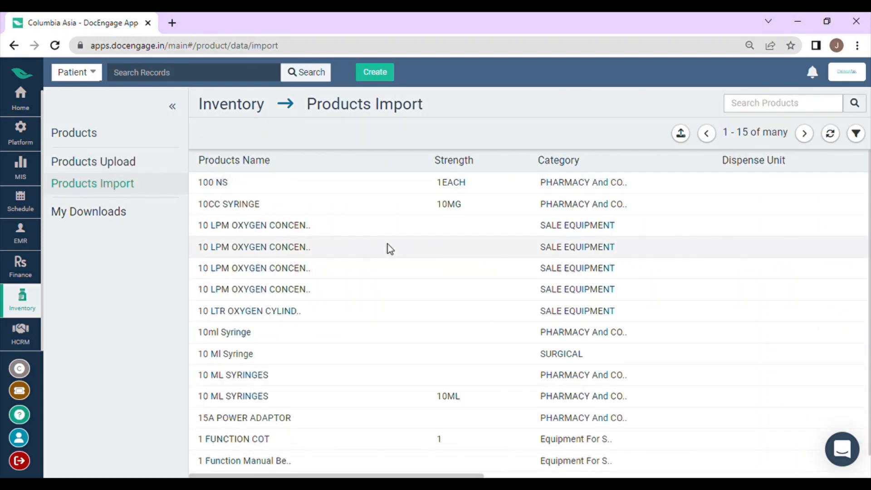
scroll(388, 247, "down", 1)
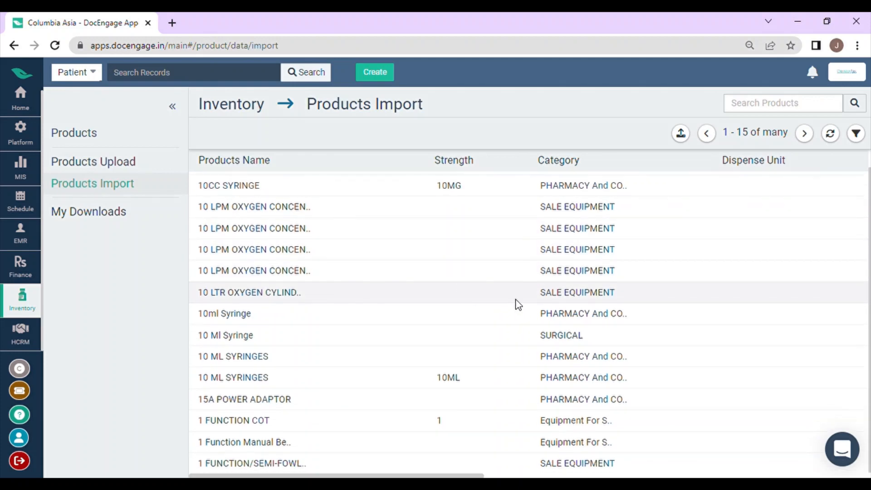
scroll(517, 304, "up", 1)
scroll(516, 303, "down", 1)
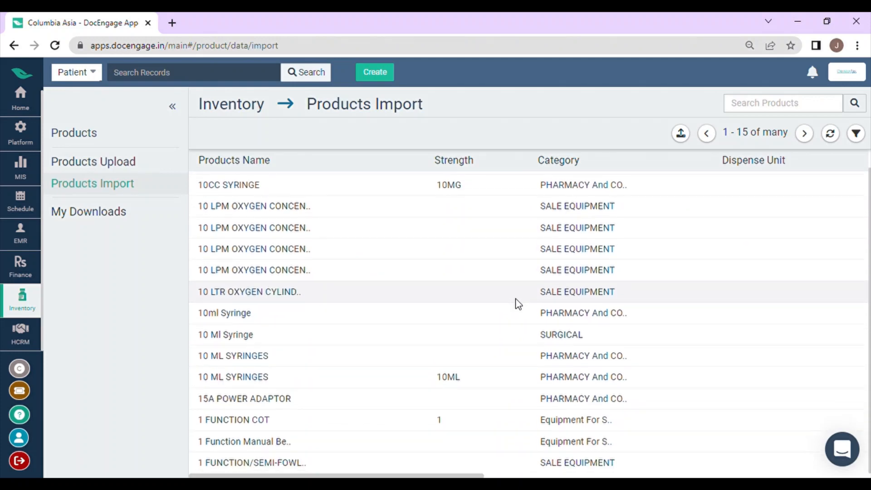
left_click(145, 221)
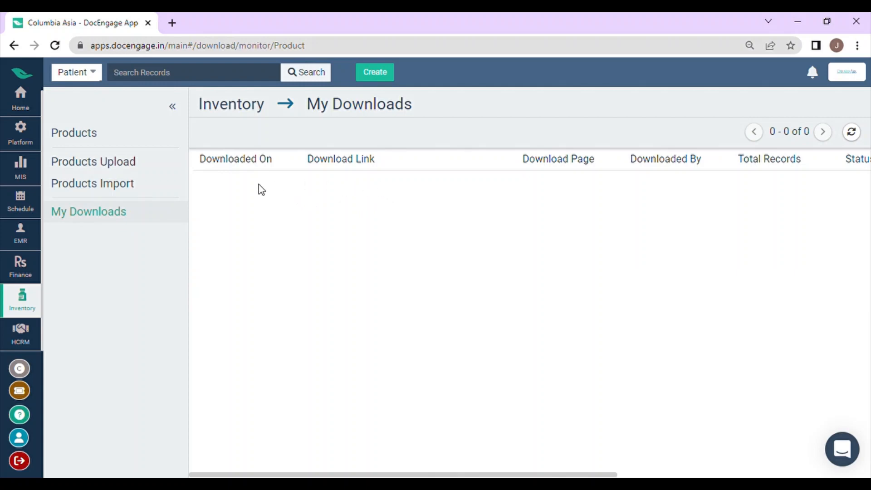
left_click(150, 144)
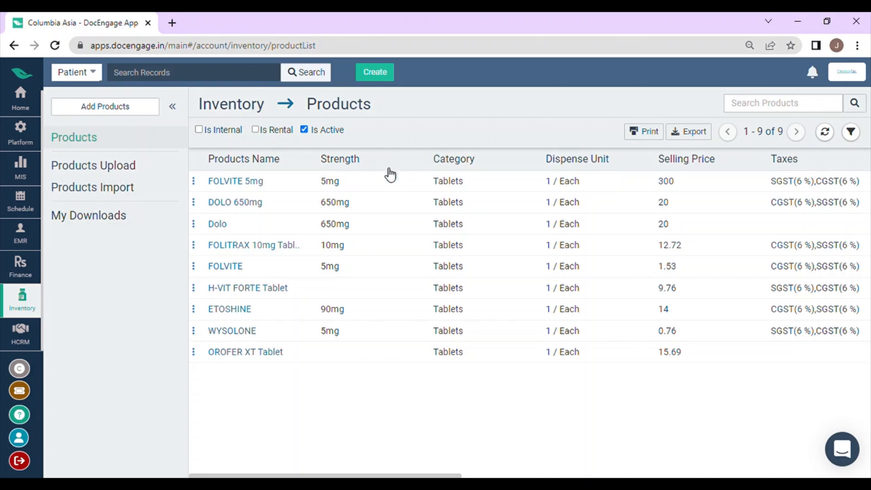
Start a new purchase order from the inventory module with Columbia Asia as the requesting care center.
left_click(15, 116)
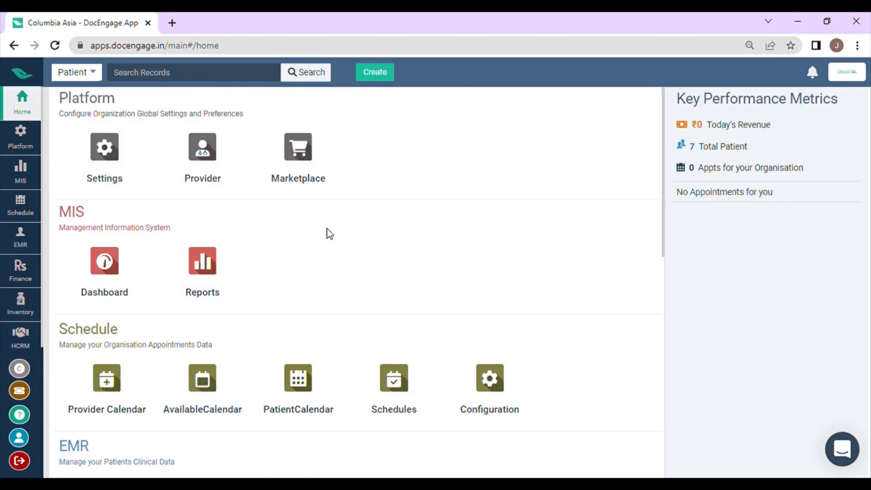
scroll(334, 247, "down", 8)
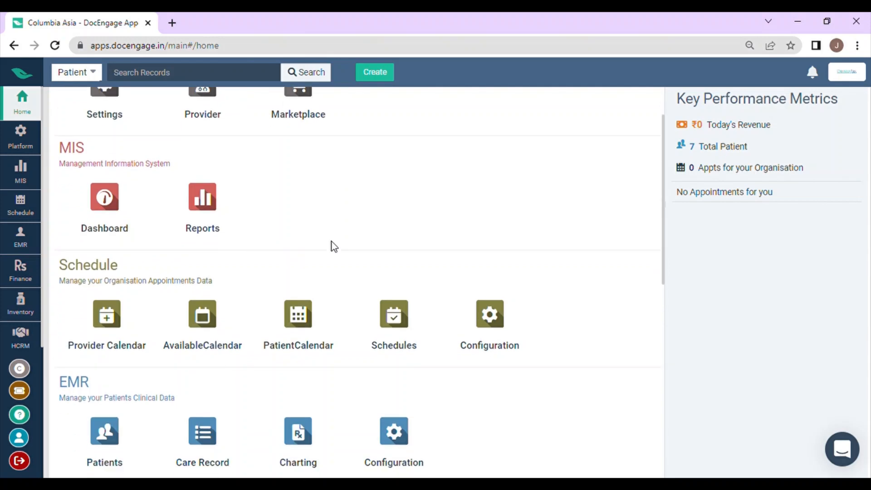
scroll(333, 254, "down", 3)
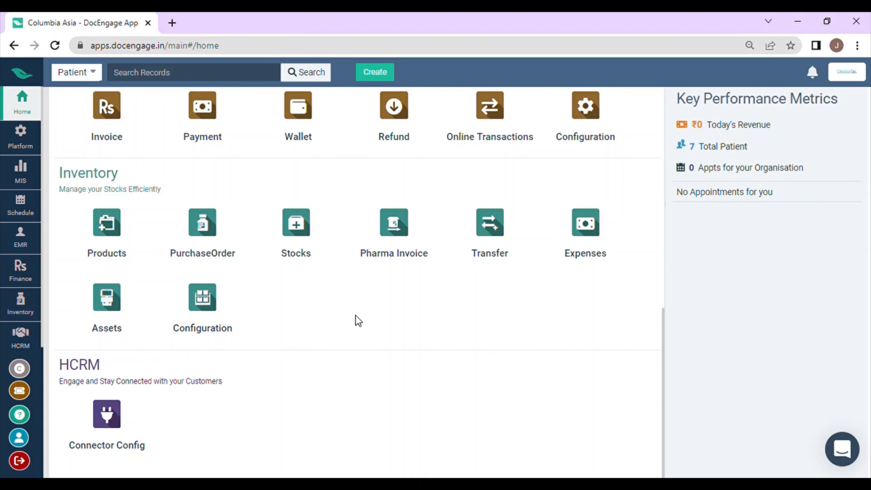
left_click(210, 250)
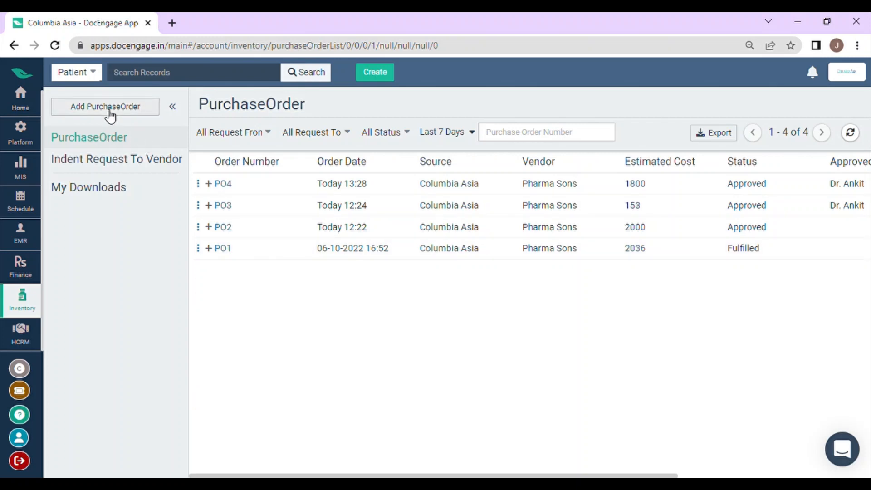
left_click(108, 112)
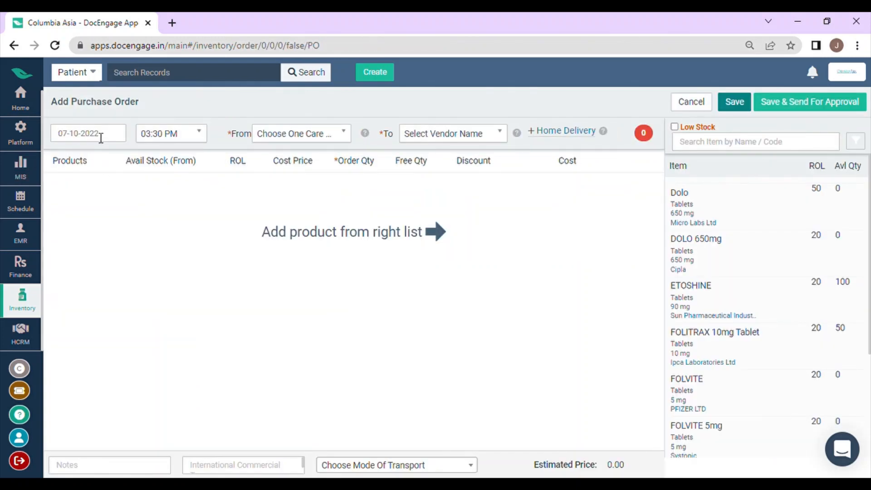
left_click(305, 136)
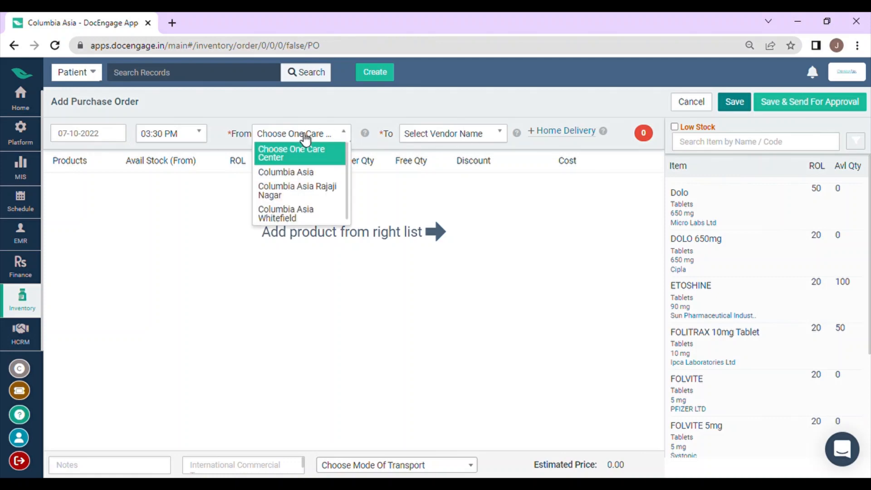
left_click(305, 171)
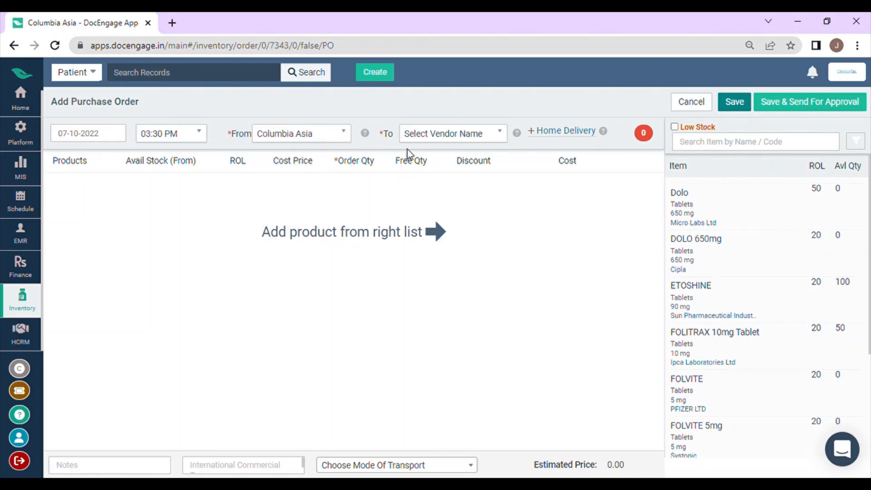
Choose Pharma Sons as the vendor and add FOLVITE 5mg to the purchase order with an order quantity of 100.
left_click(464, 136)
left_click(449, 185)
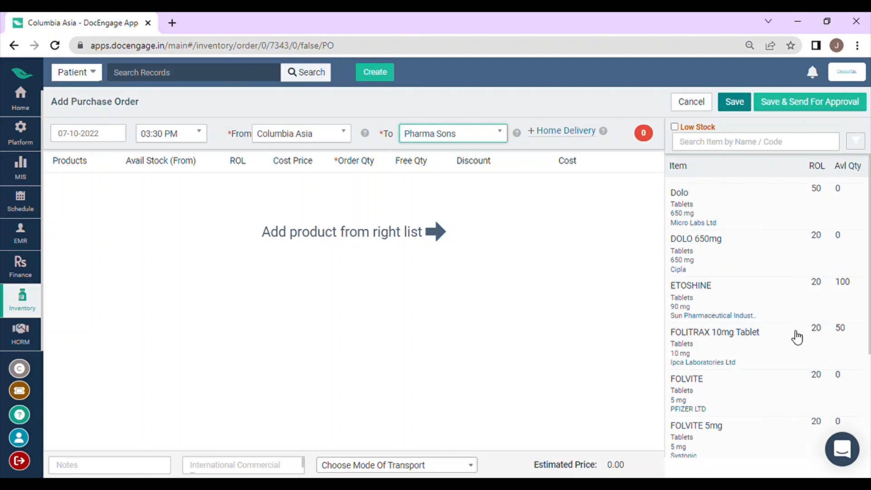
scroll(764, 265, "down", 3)
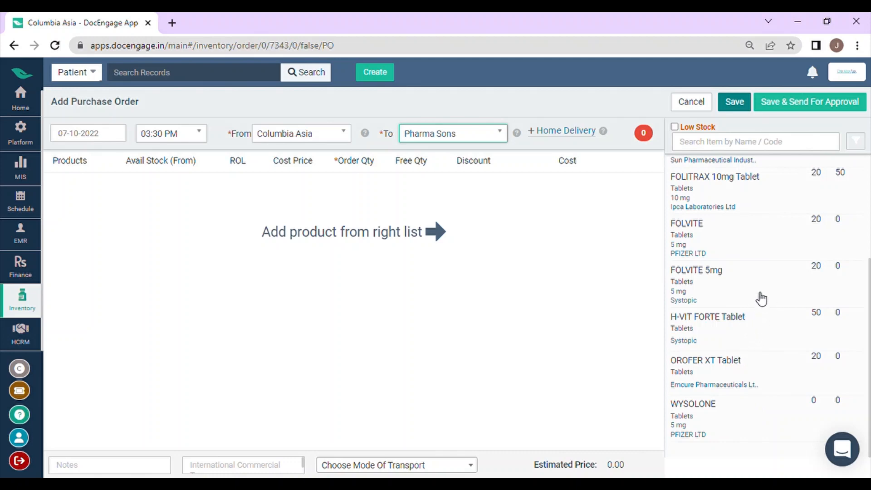
left_click(726, 292)
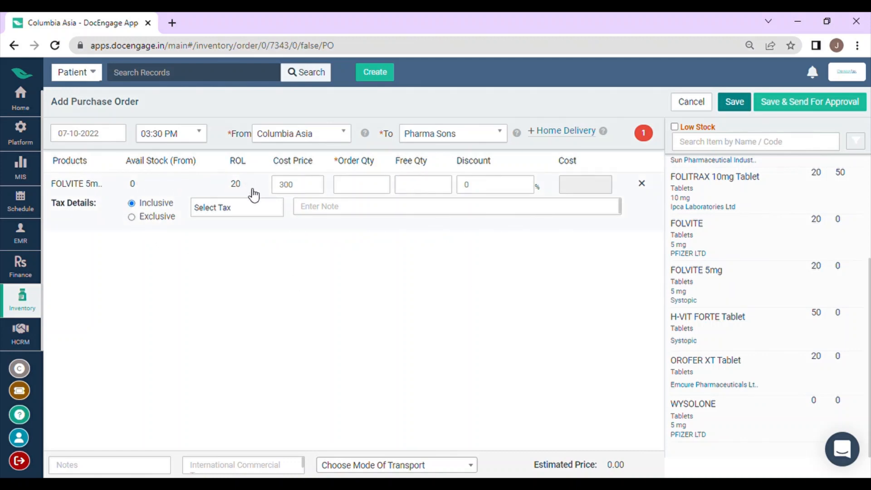
left_click(371, 191)
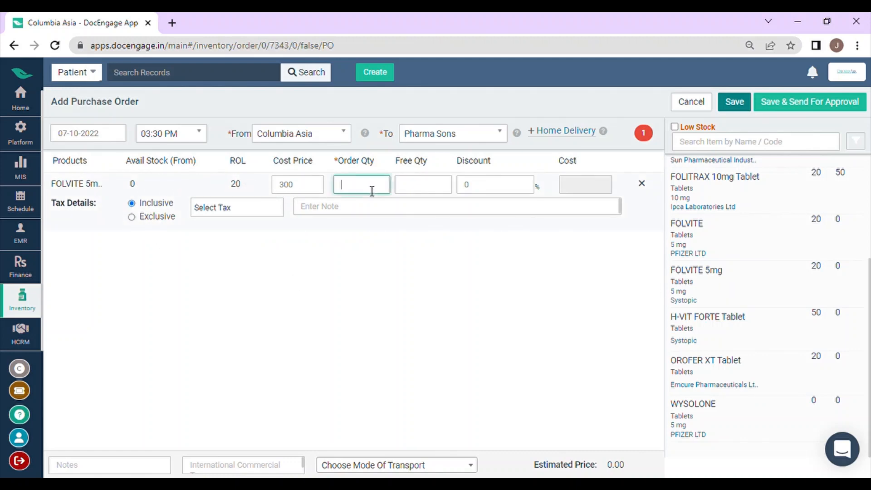
type("100")
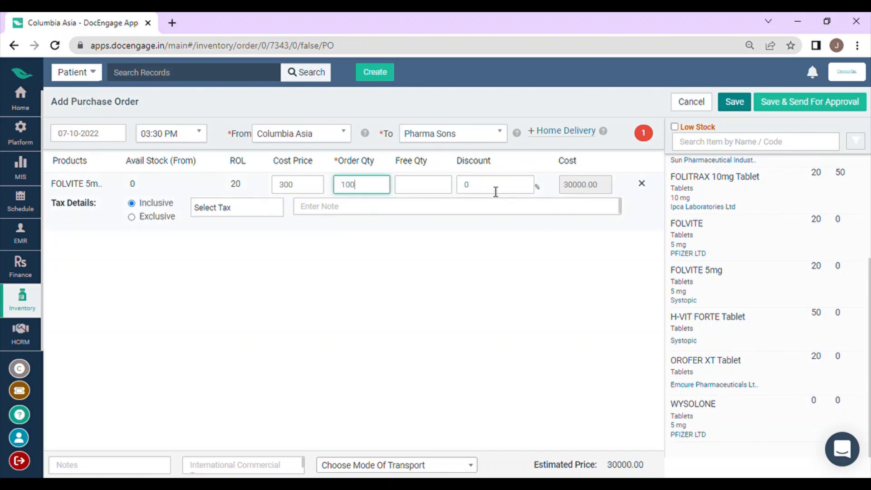
Clear the FOLVITE 5mg discount, then save the purchase order and send it for approval.
left_click_drag(479, 192, 465, 192)
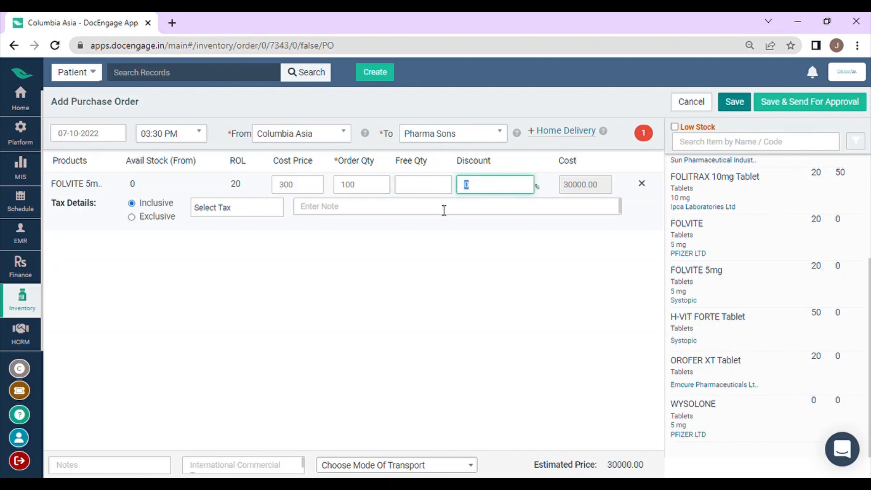
type("1")
key("BackSpace")
left_click(799, 103)
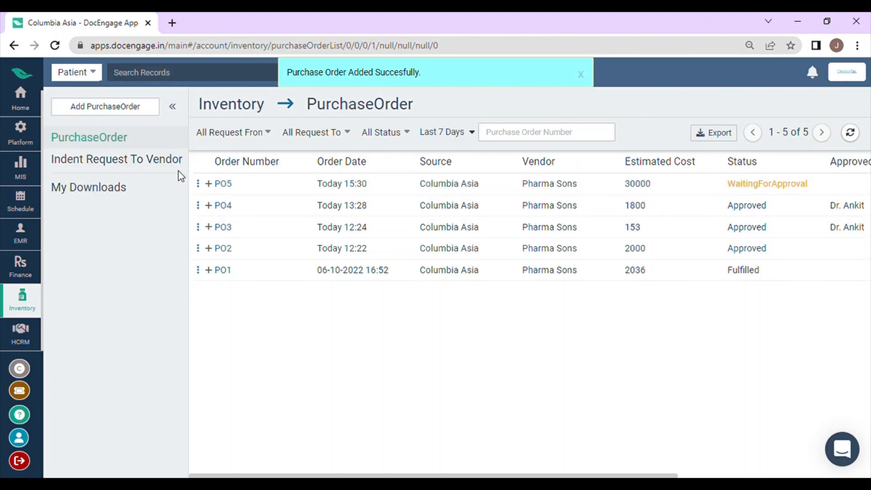
Mark the newly added purchase order as approved and review its approval details and available actions in the list.
left_click(197, 184)
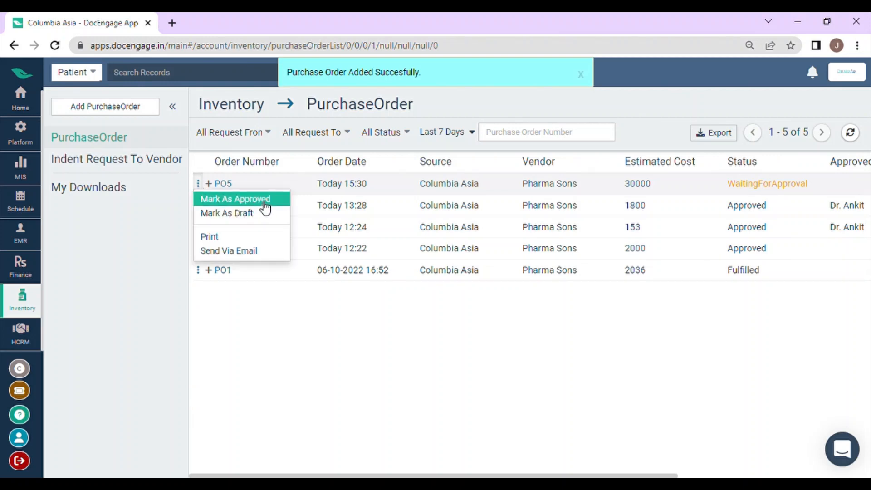
left_click(232, 200)
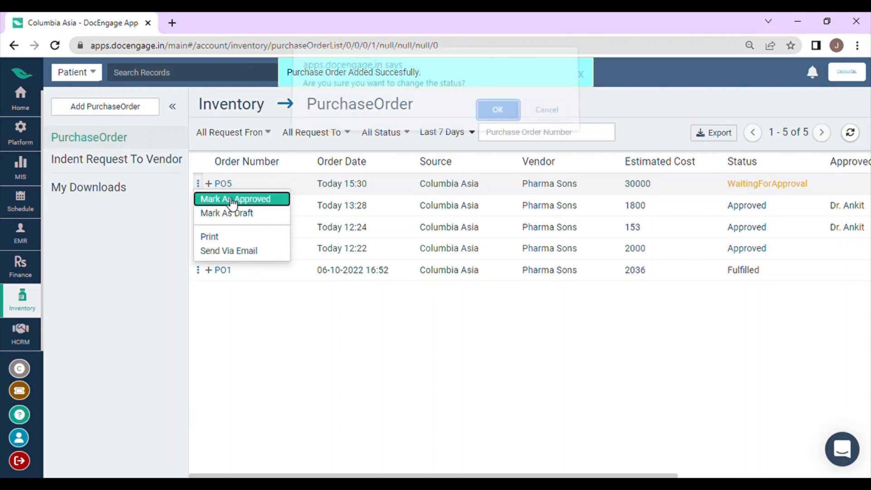
left_click(507, 117)
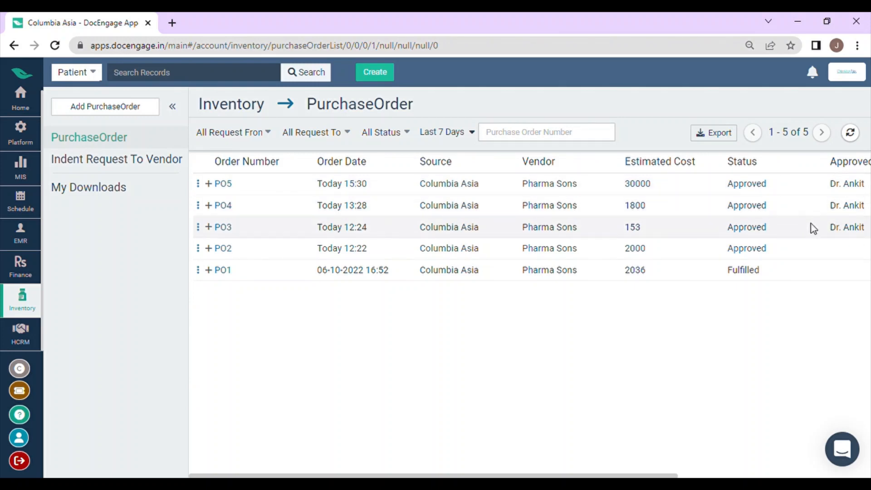
scroll(730, 222, "right", 5)
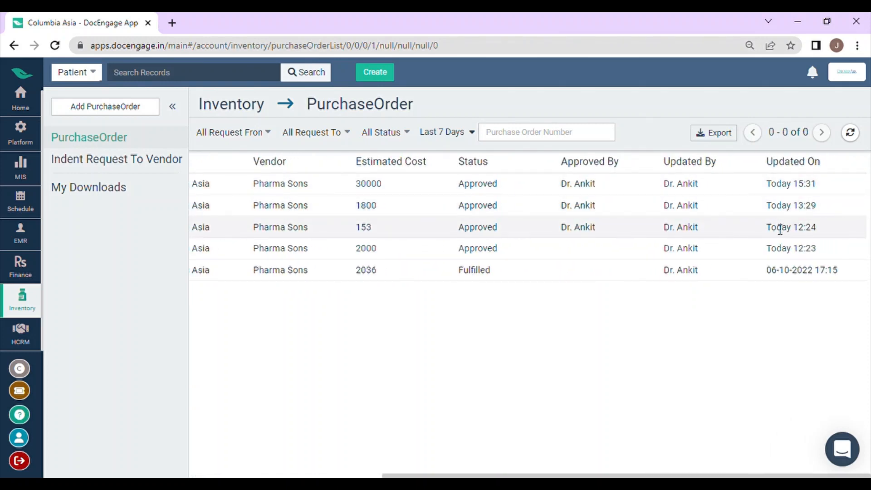
scroll(771, 228, "left", 5)
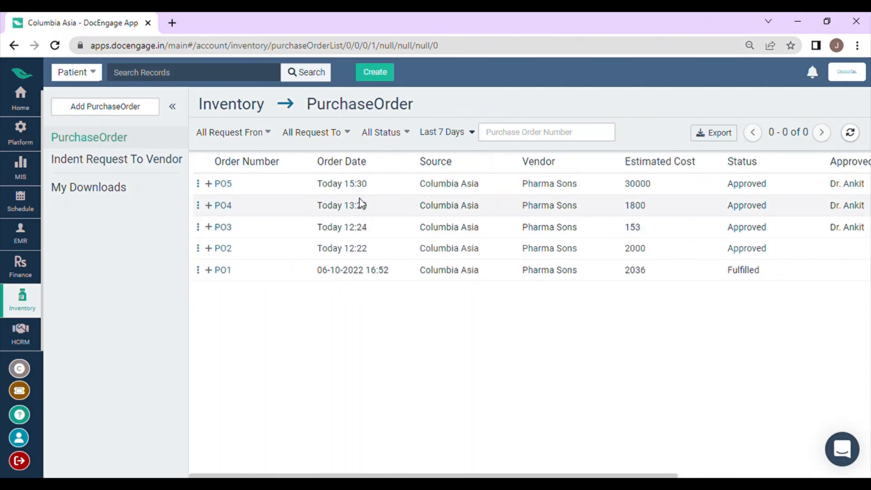
left_click(200, 183)
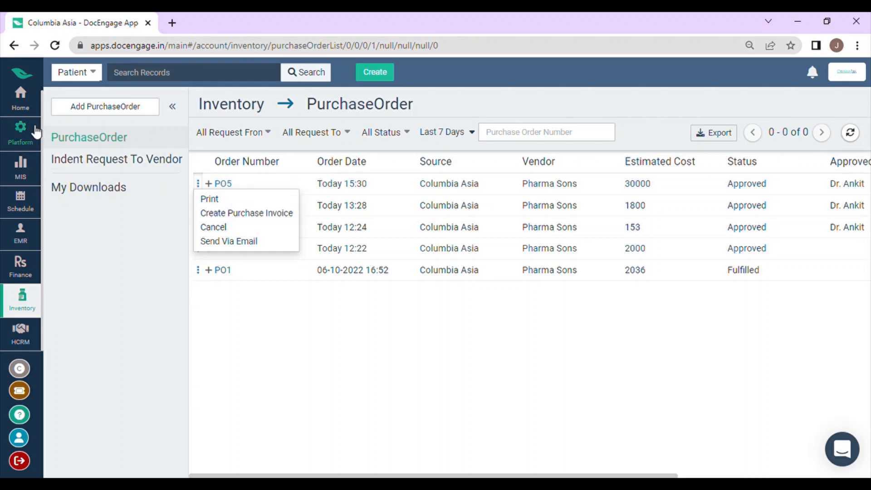
Start a new purchase invoice from the stock section of the inventory module.
left_click(27, 110)
scroll(264, 274, "down", 10)
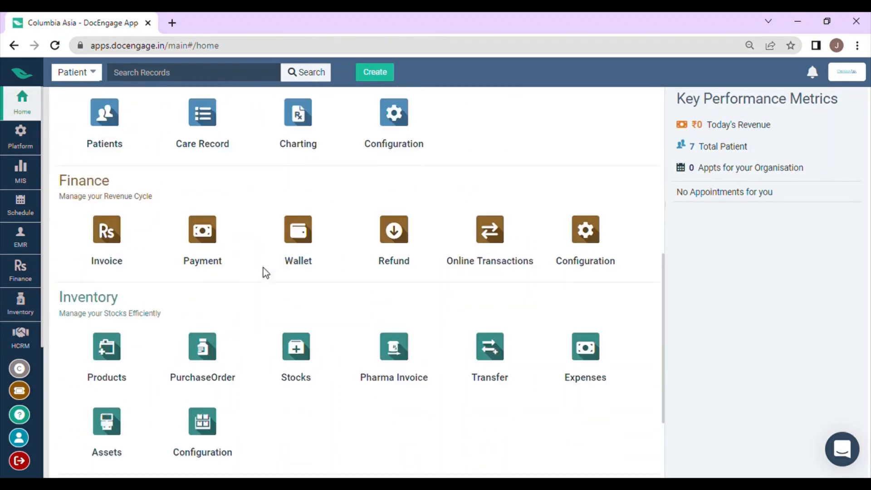
left_click(296, 248)
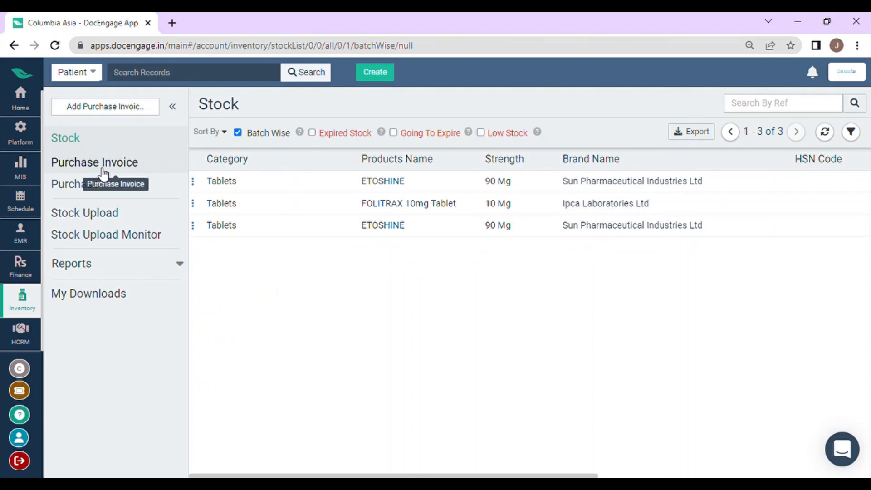
left_click(87, 171)
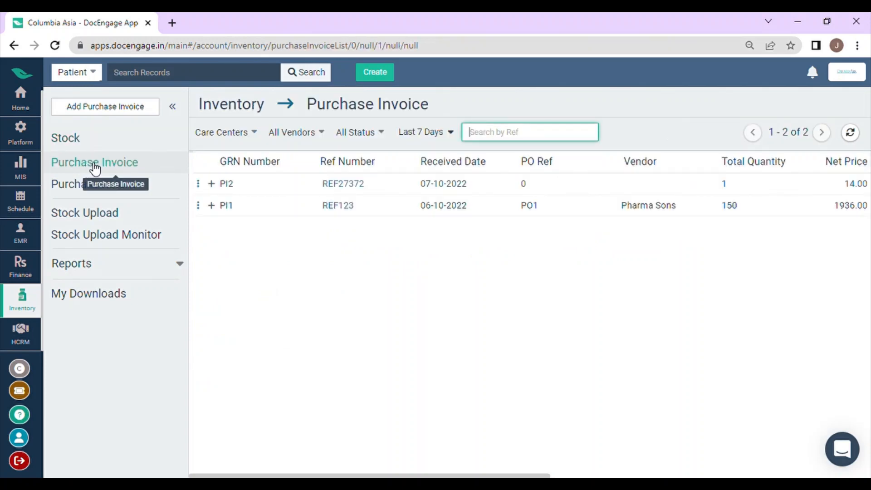
left_click(110, 108)
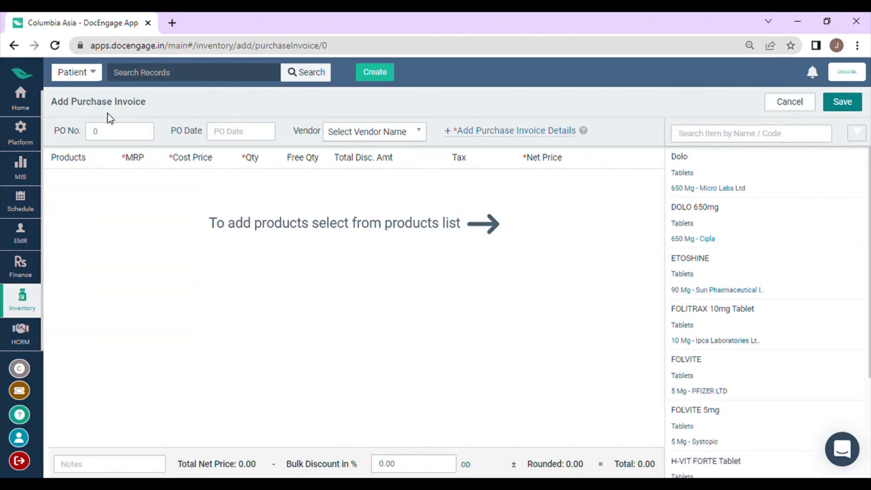
Link the purchase invoice to the newly approved Pharma Sons purchase order containing FOLVITE 5mg.
left_click(97, 133)
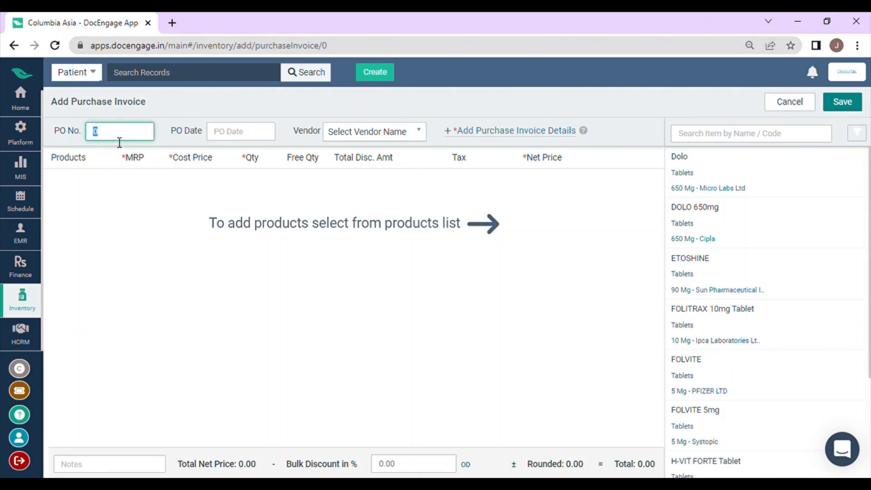
type("po")
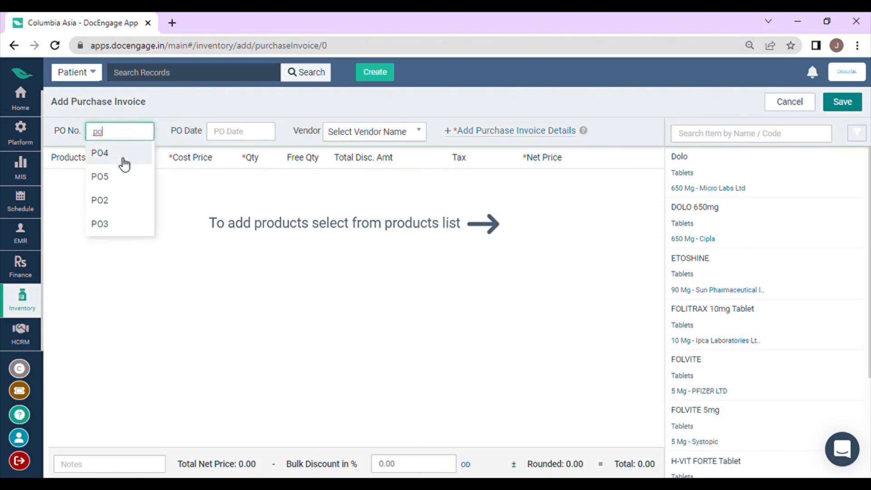
left_click(123, 183)
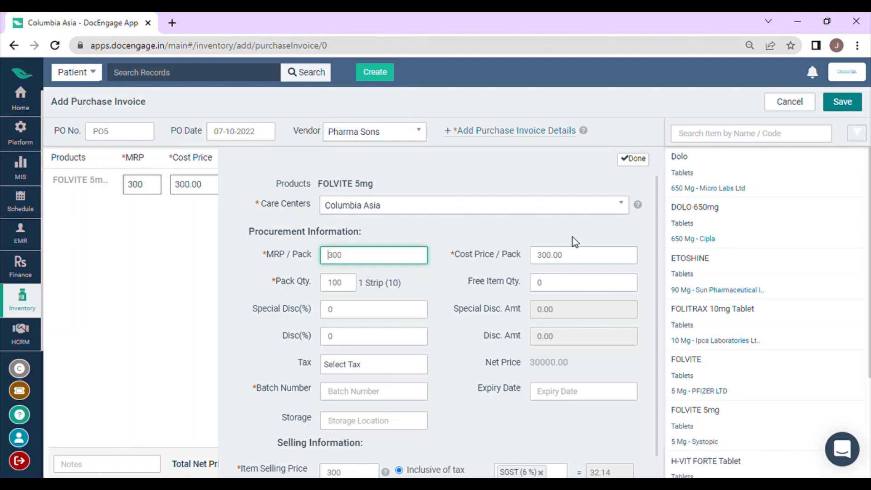
Set the cost price per pack of FOLVITE 5mg to 30 and its item selling price to 30.
key("Tab")
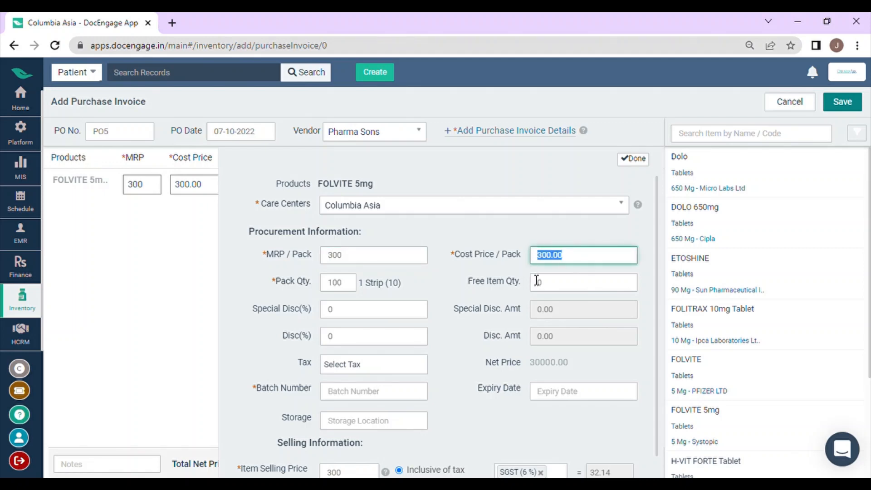
type("30")
left_click(424, 281)
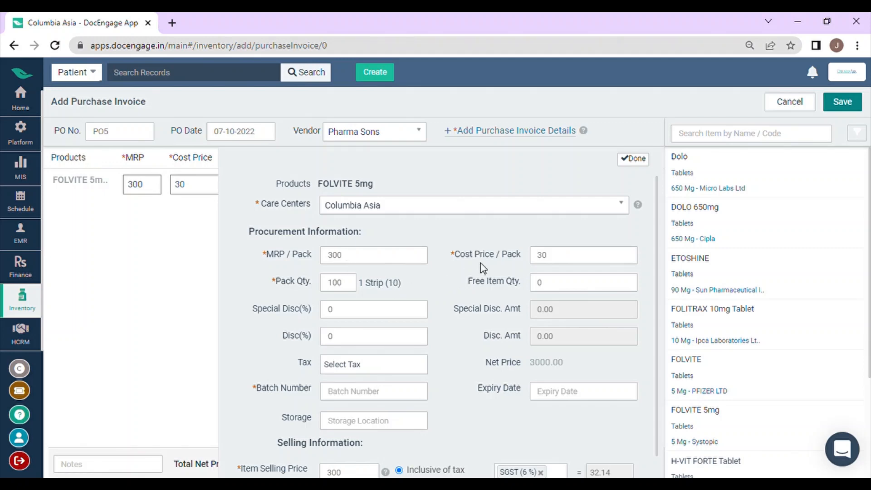
scroll(427, 318, "down", 1)
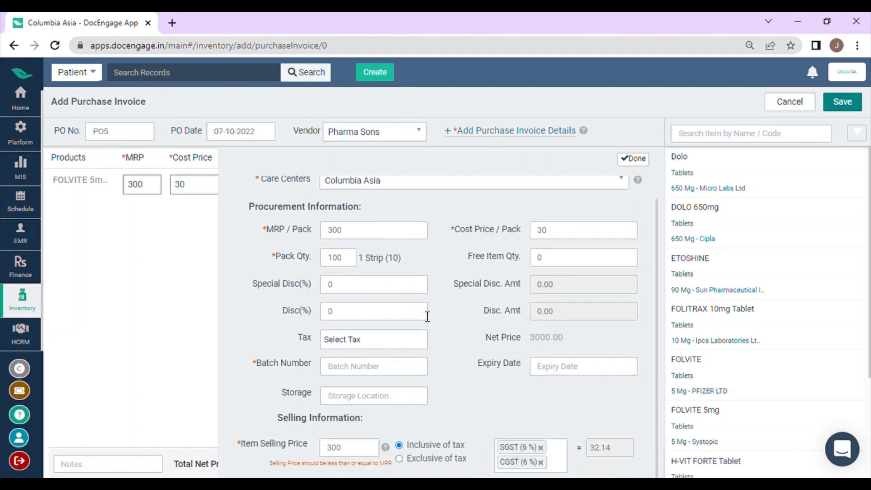
left_click_drag(353, 449, 326, 461)
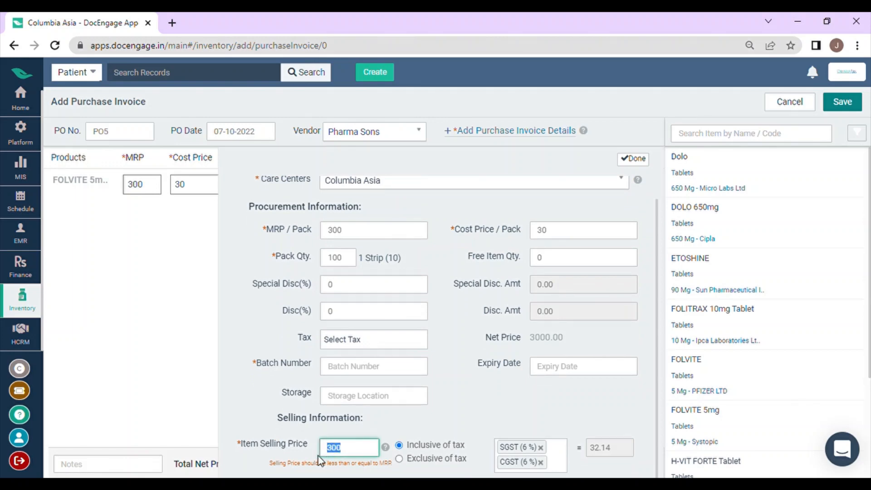
type("30")
left_click(467, 407)
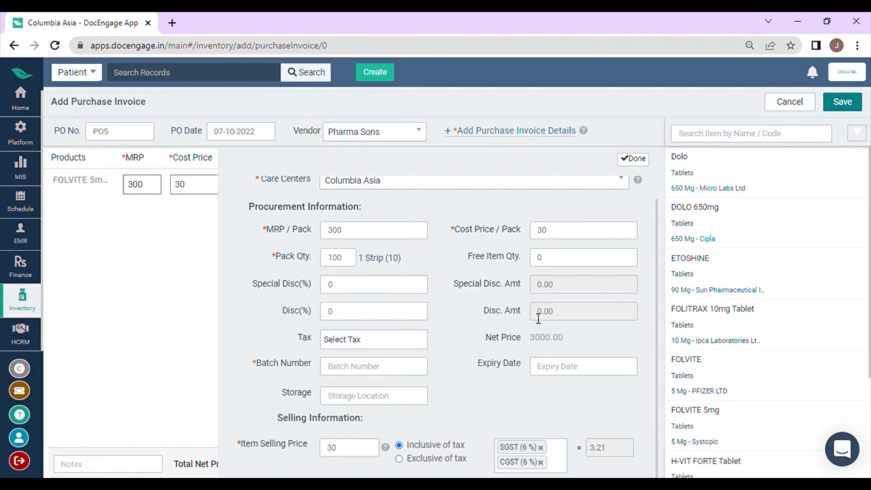
Set the expiry date of FOLVITE 5mg to 24-07-2025.
left_click(546, 366)
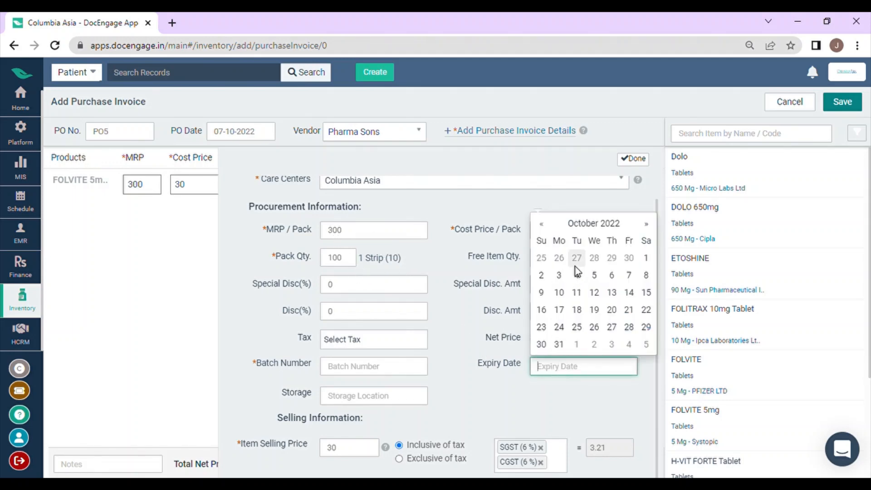
left_click(594, 224)
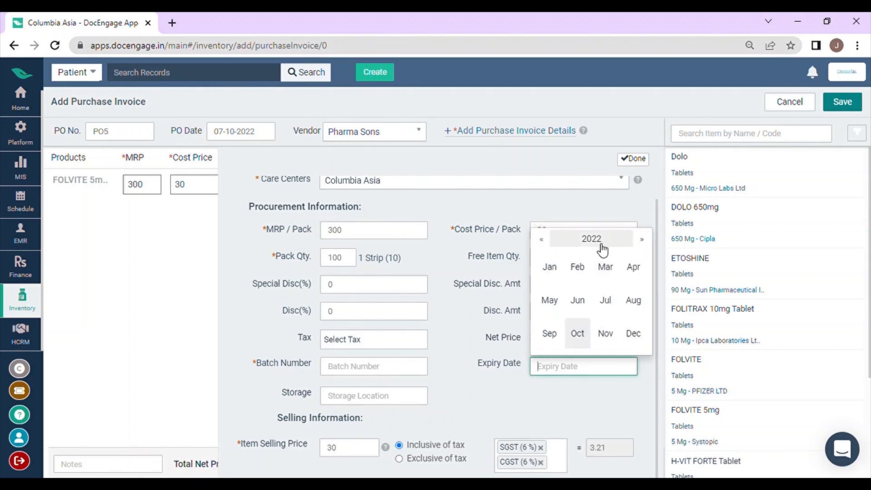
left_click(602, 249)
left_click(605, 299)
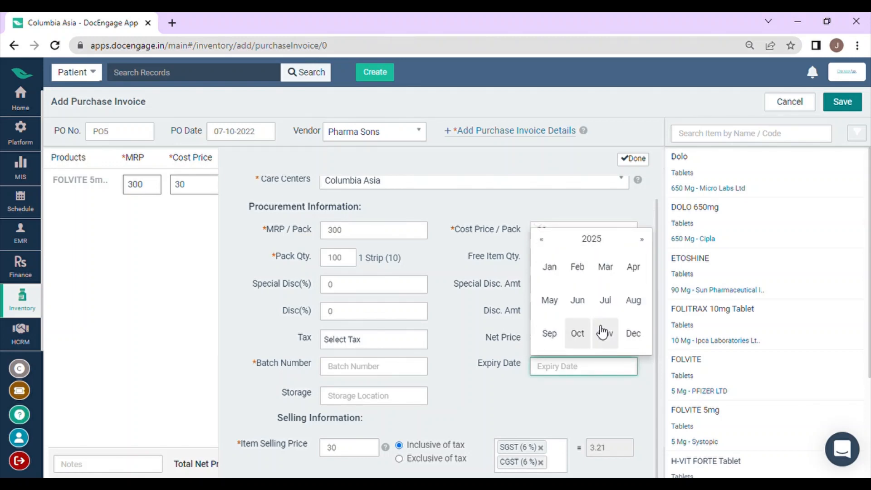
left_click(605, 300)
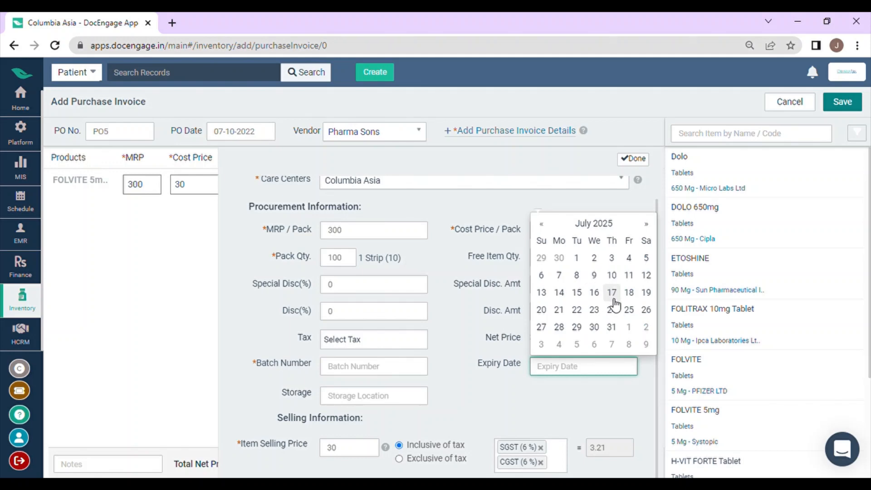
left_click(612, 311)
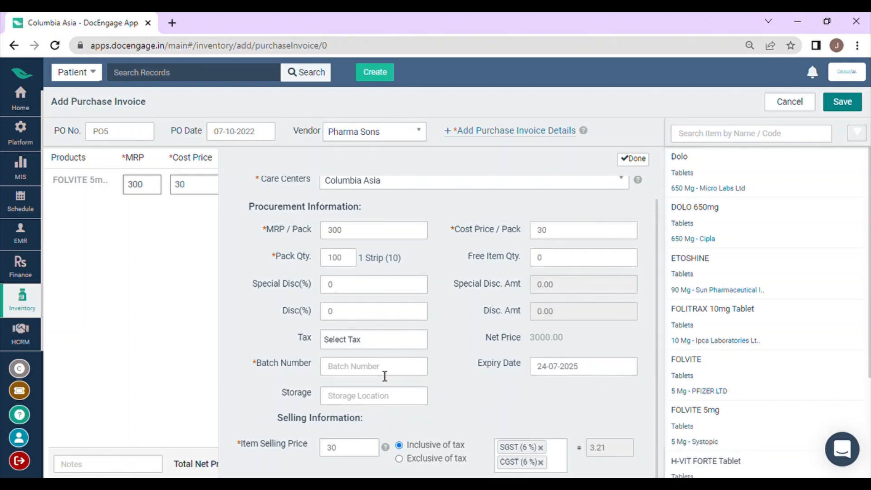
Enter GHJ3245H as the batch number of FOLVITE 5mg and finish the product's procurement details.
left_click(359, 376)
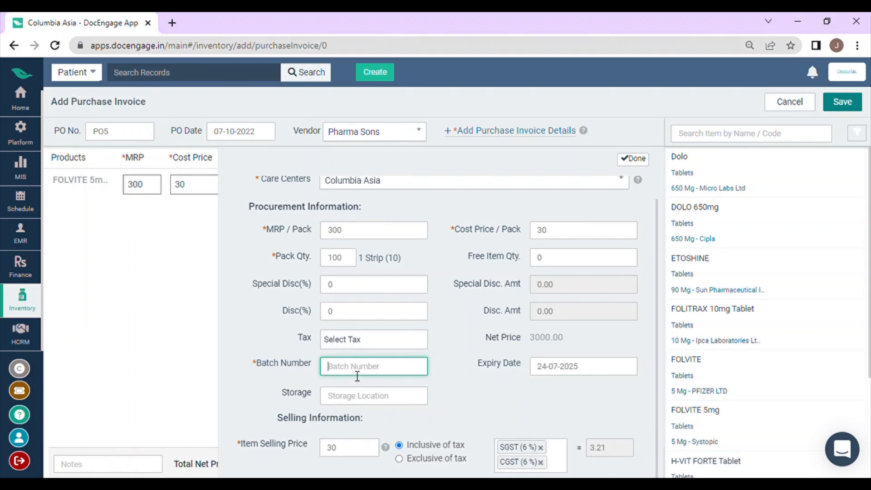
type("GHJ3245H")
left_click(638, 159)
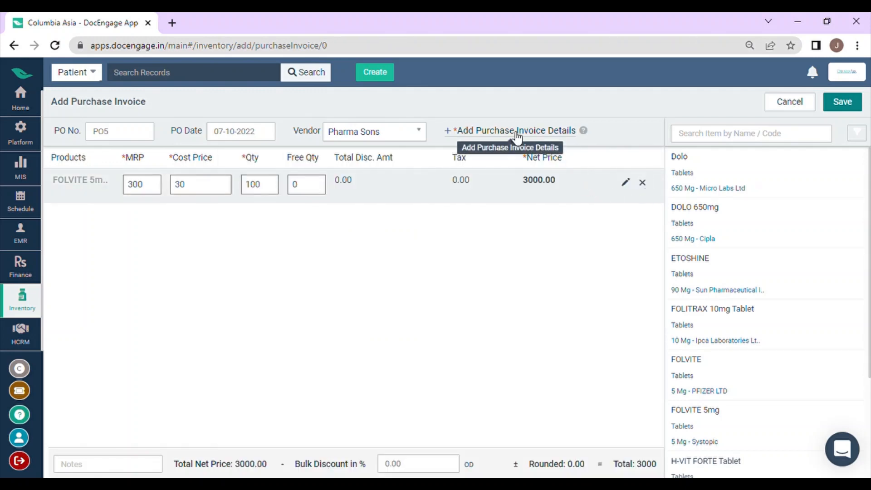
Enter the purchase invoice details with reference number GFHS234, received date 07-10-2022 and payment mode Cash.
left_click(532, 134)
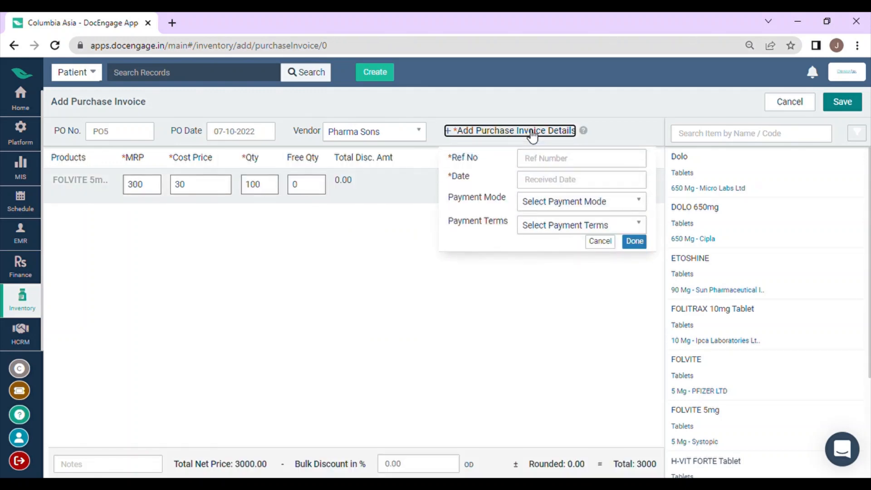
left_click(548, 159)
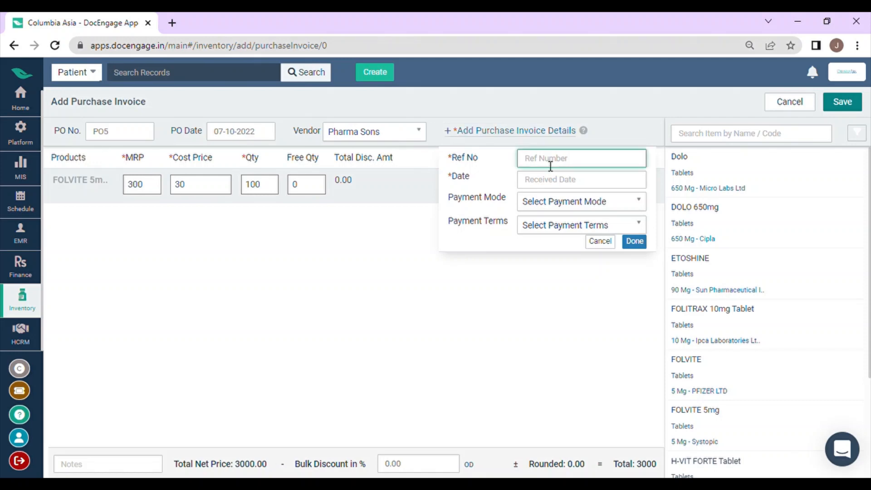
type("GFHS234")
left_click(565, 180)
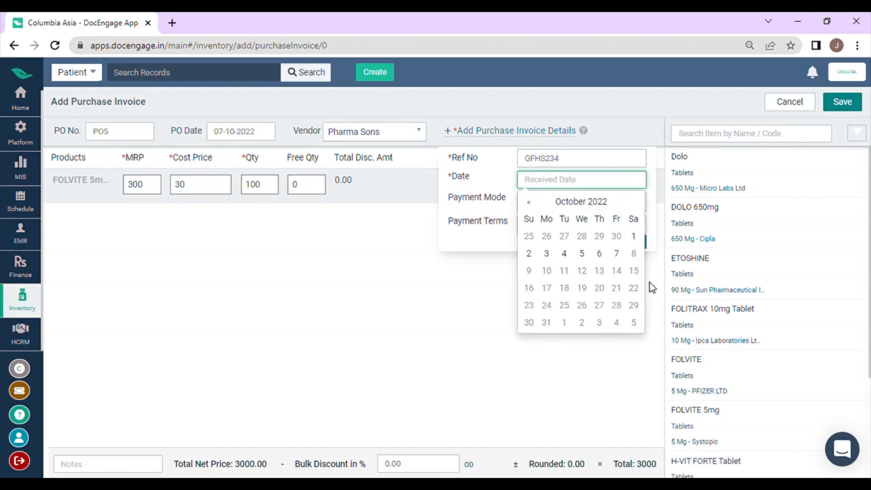
left_click(619, 253)
left_click(548, 203)
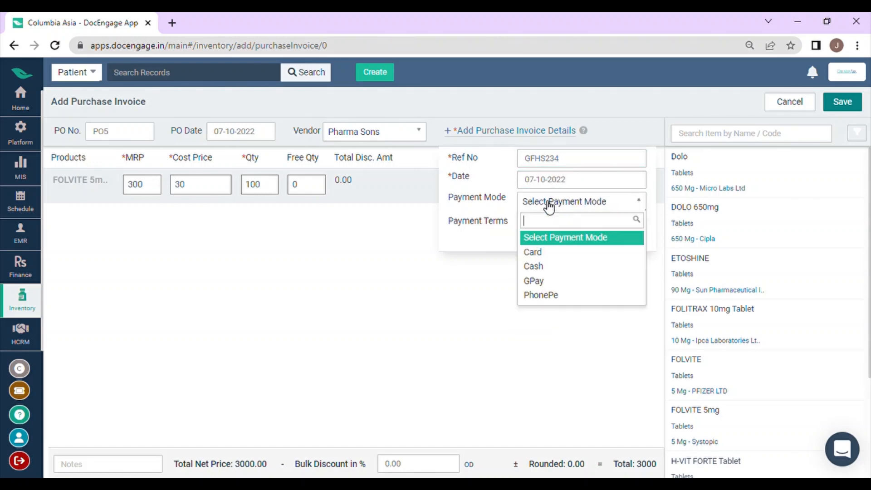
left_click(559, 270)
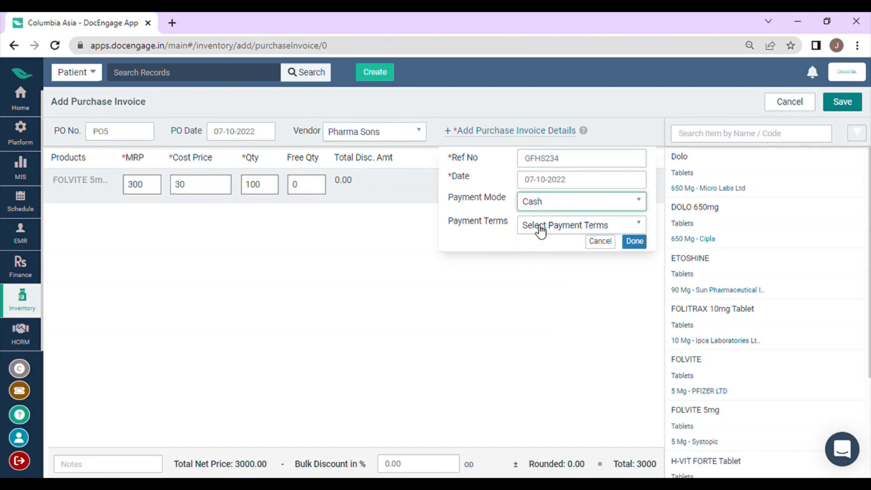
left_click(634, 240)
Recheck the entered purchase invoice details and save the purchase invoice.
left_click(493, 136)
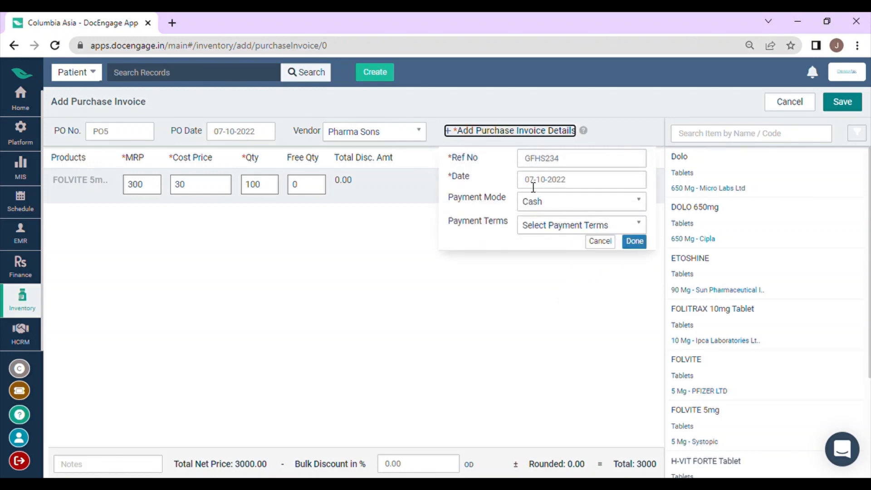
left_click(632, 241)
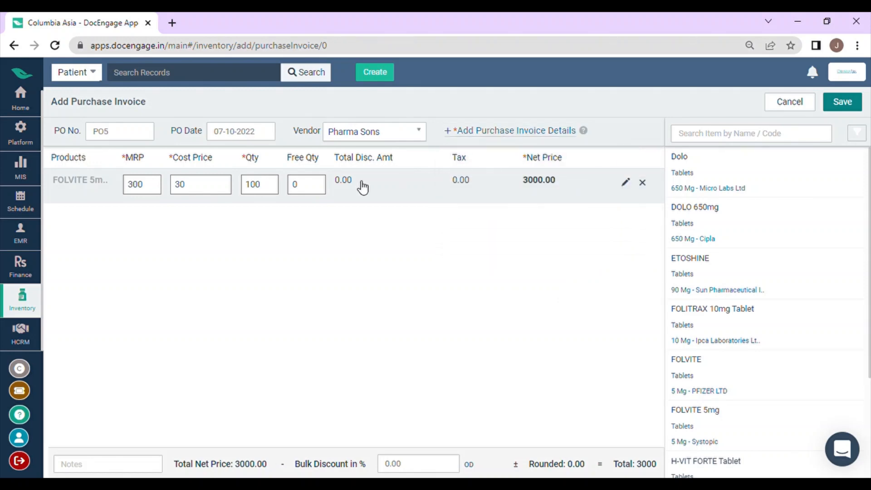
left_click(838, 105)
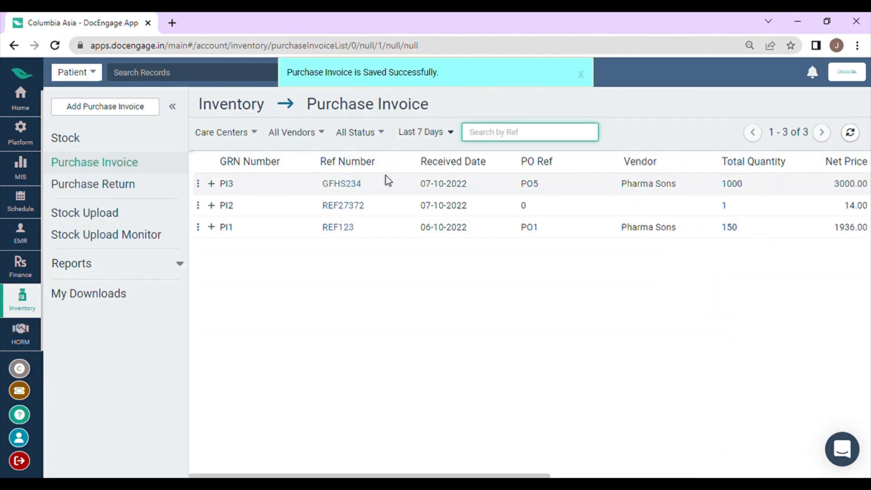
Mark the newly saved purchase invoice GFHS234 as approved, confirm the approval and check its status in the invoice list.
scroll(691, 200, "right", 3)
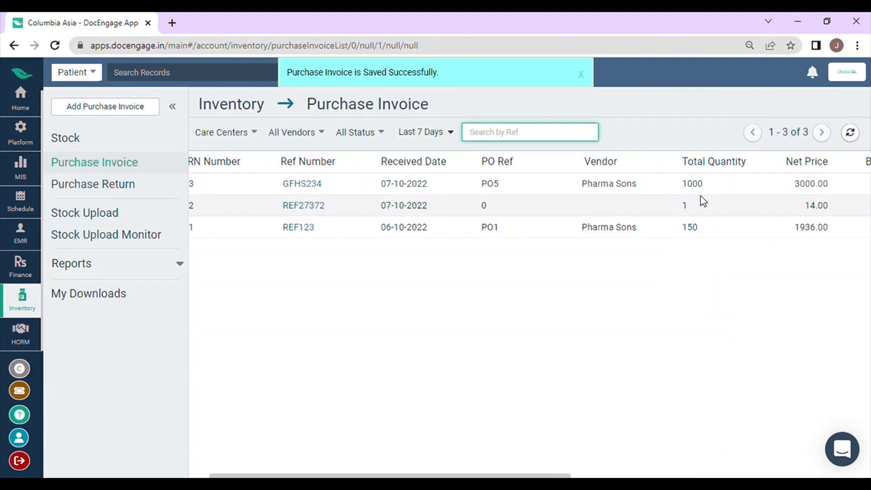
scroll(453, 197, "left", 3)
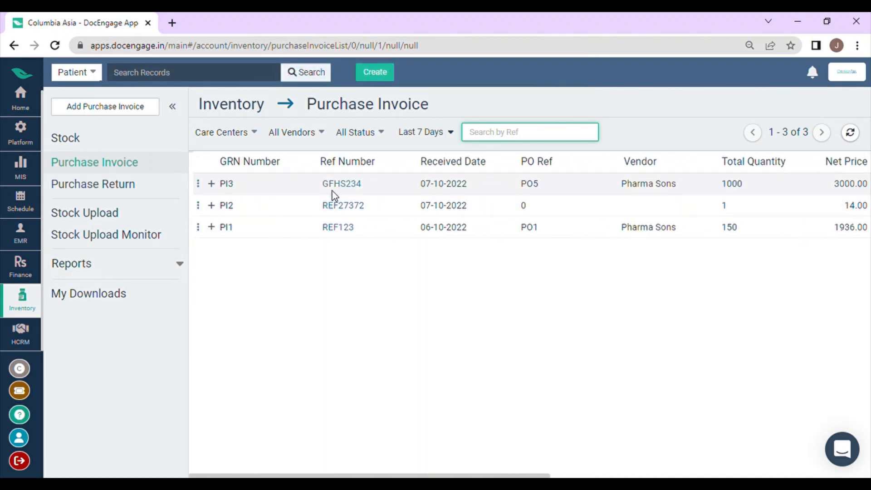
scroll(527, 191, "right", 10)
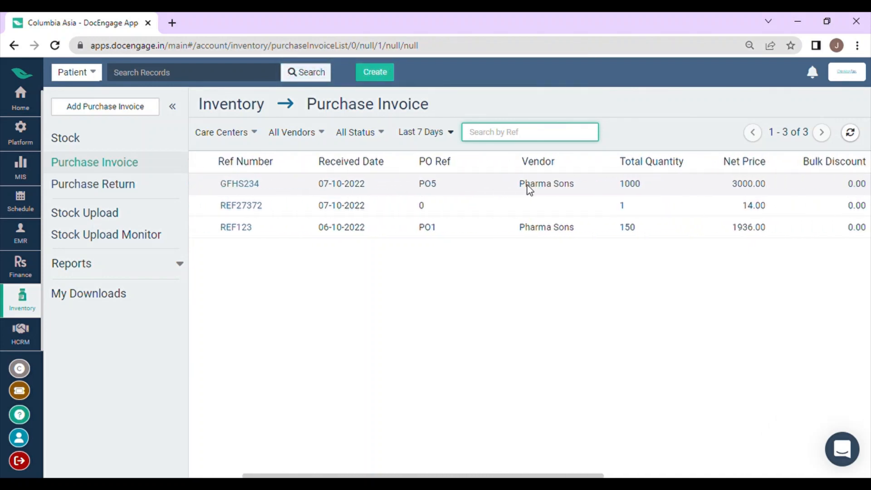
scroll(576, 195, "right", 2)
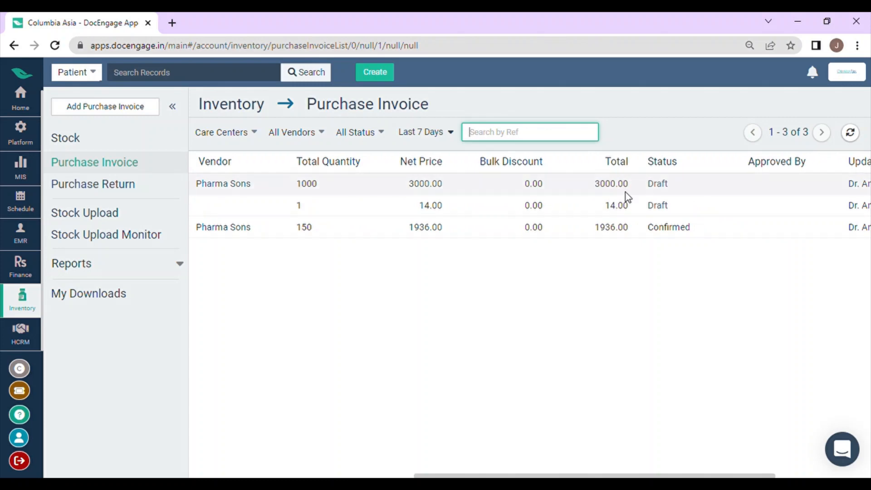
scroll(710, 190, "right", 10)
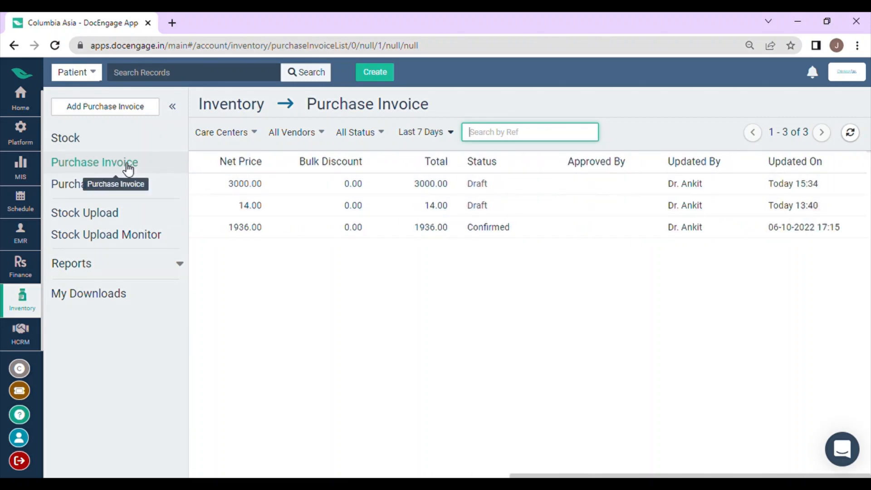
scroll(346, 202, "left", 10)
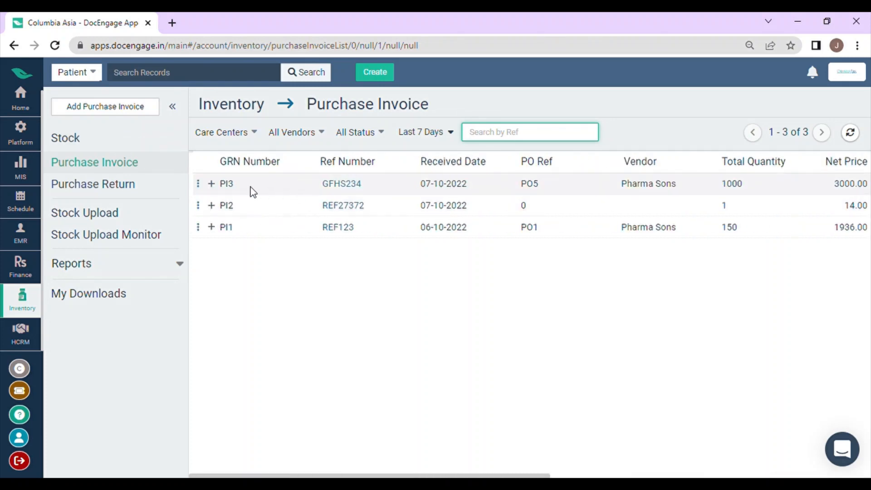
left_click(199, 184)
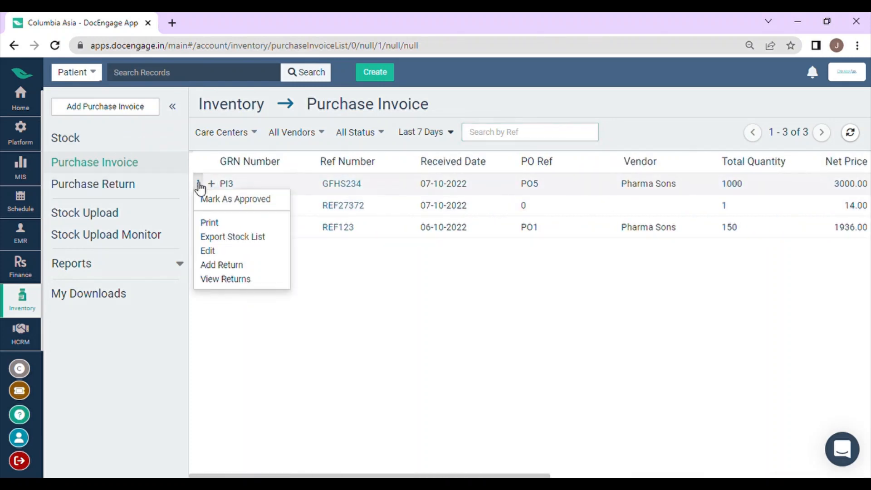
left_click(252, 199)
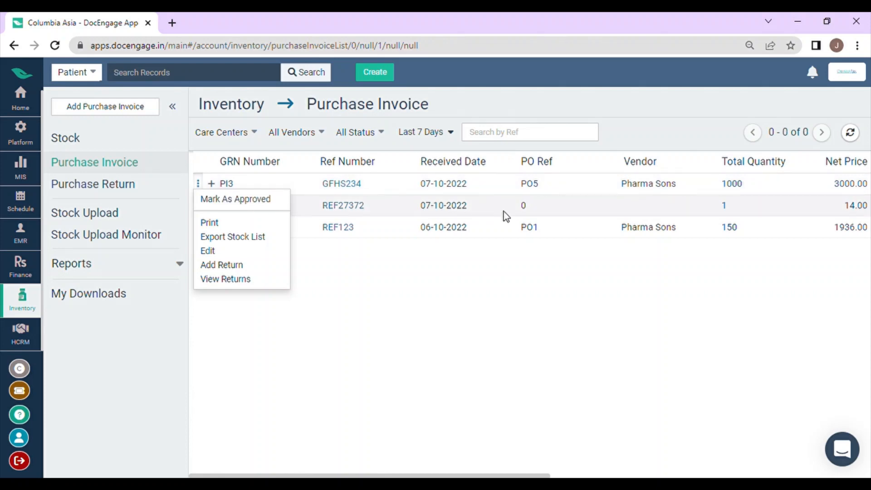
scroll(597, 219, "right", 10)
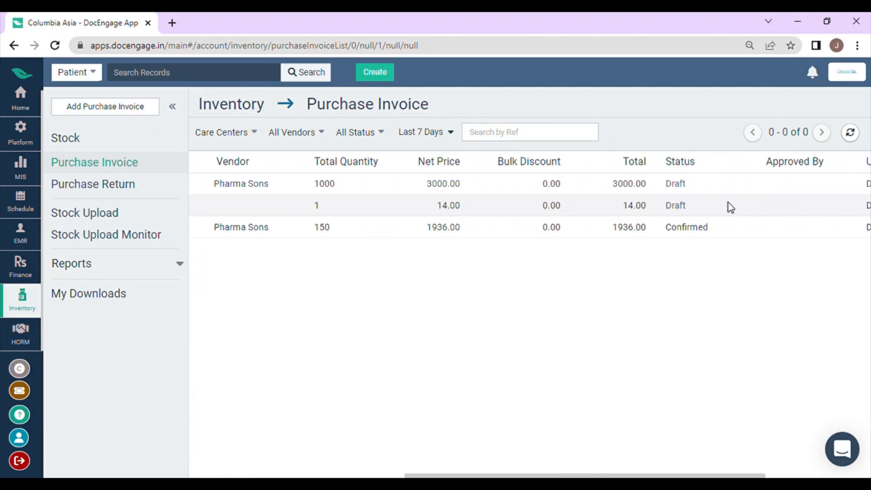
scroll(676, 204, "left", 10)
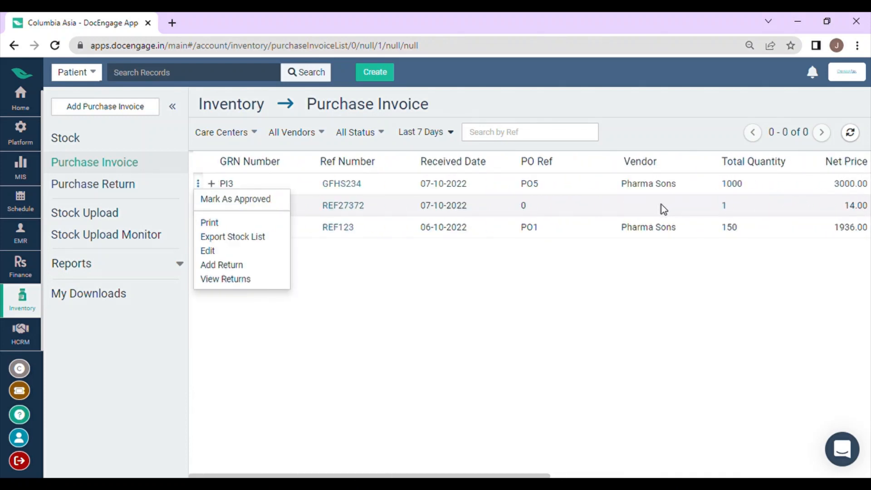
left_click(242, 202)
left_click(496, 119)
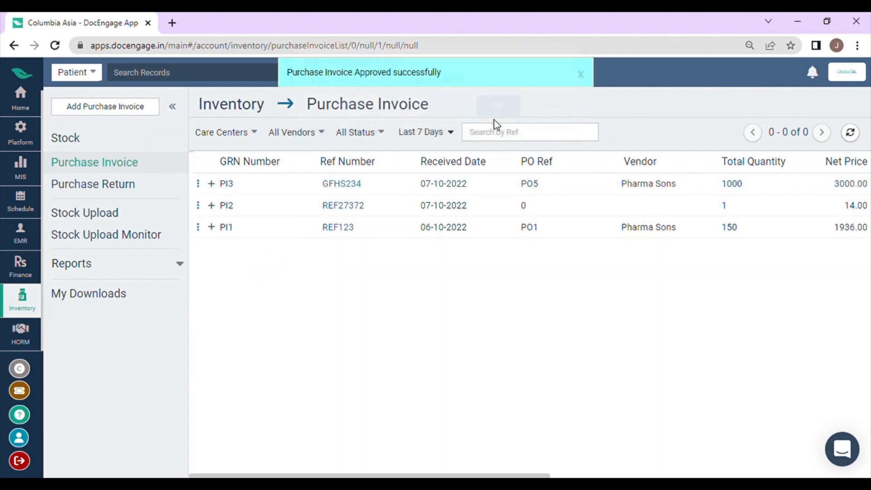
scroll(599, 203, "right", 5)
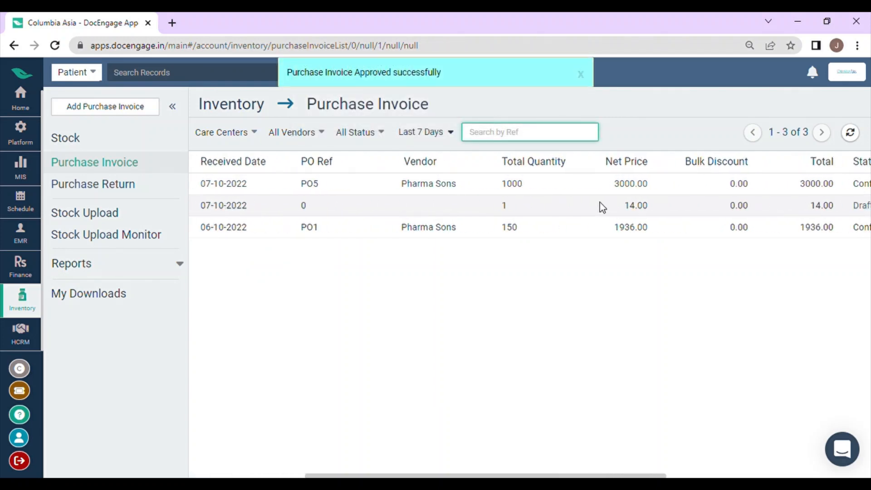
scroll(600, 202, "right", 3)
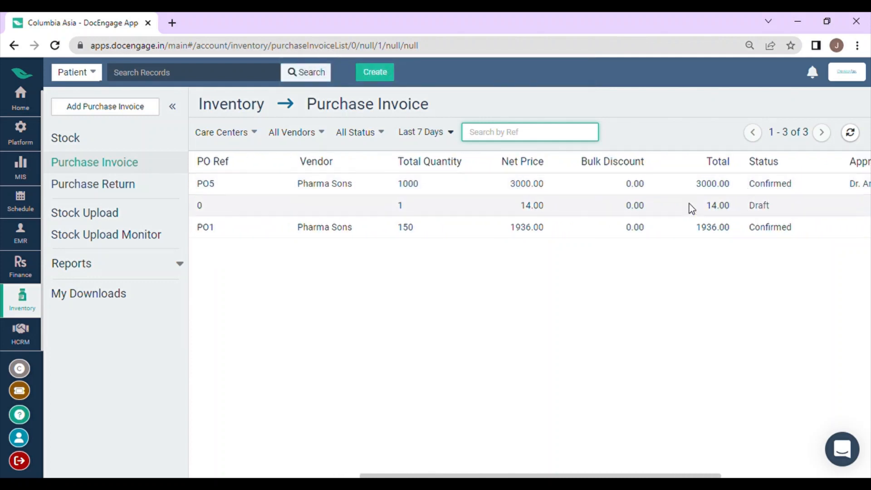
Examine the received and available quantities, status, batch number, expiry date and selling price of FOLVITE 5mg in the stock list.
left_click(74, 139)
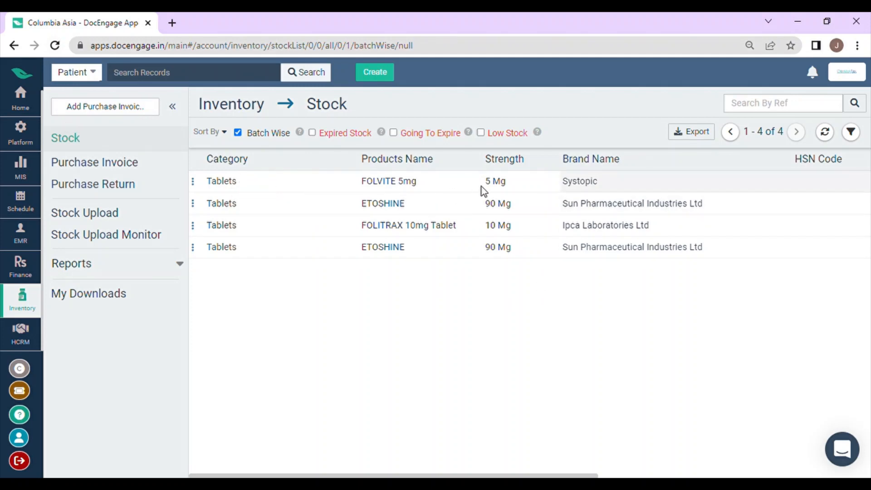
scroll(612, 193, "right", 1)
scroll(625, 194, "right", 6)
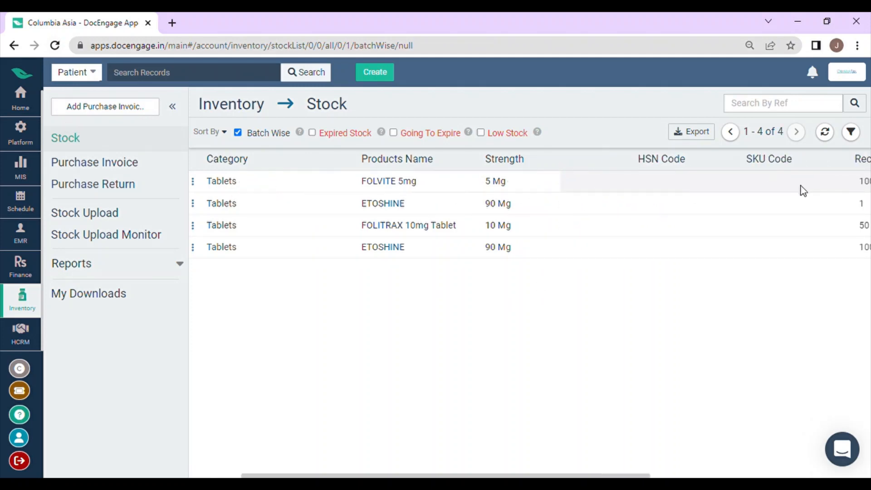
scroll(740, 188, "right", 2)
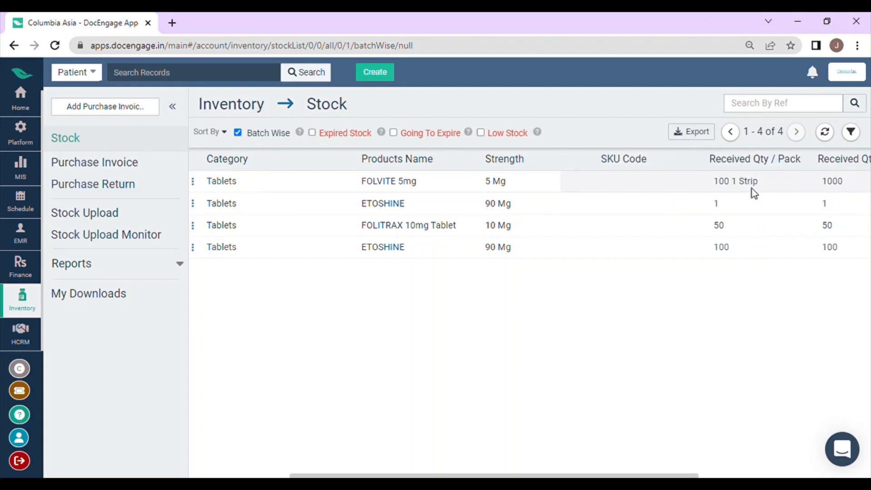
scroll(750, 189, "right", 3)
scroll(720, 188, "right", 3)
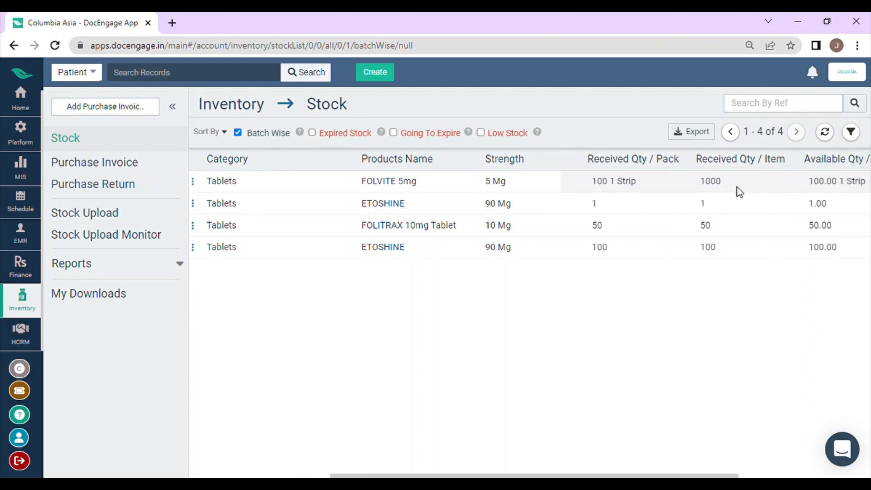
scroll(736, 187, "right", 3)
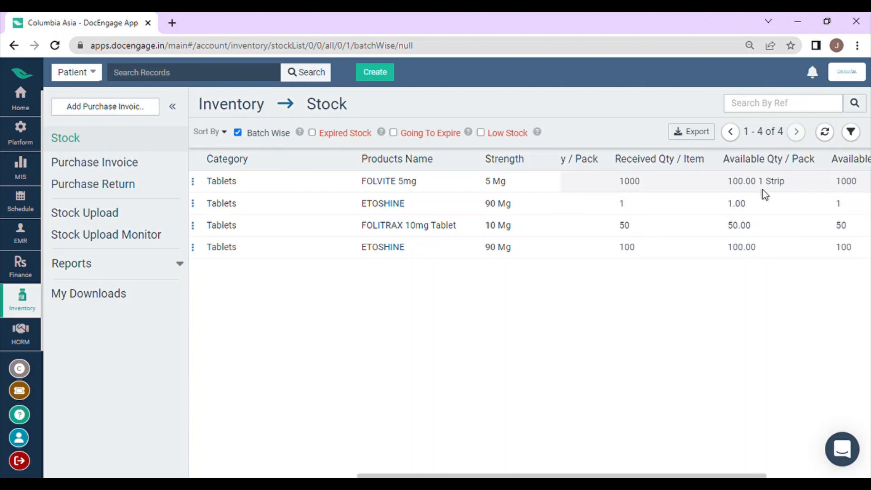
scroll(744, 198, "right", 1)
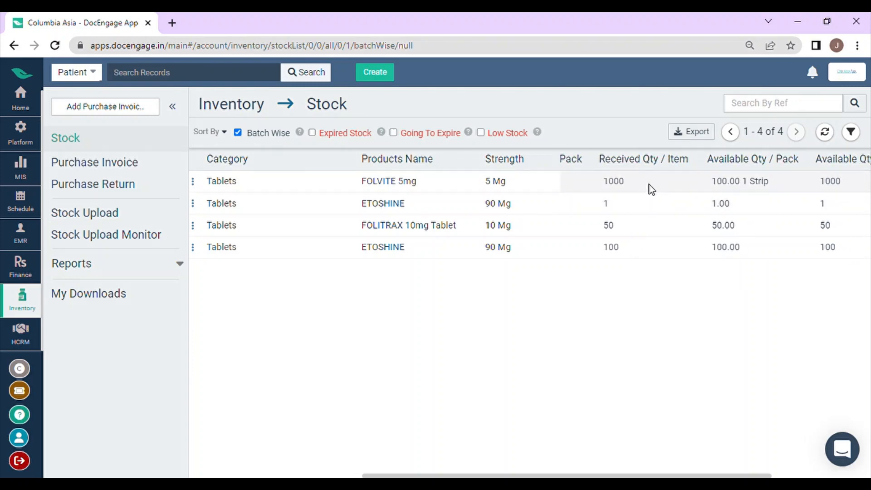
scroll(808, 189, "right", 5)
scroll(811, 190, "right", 1)
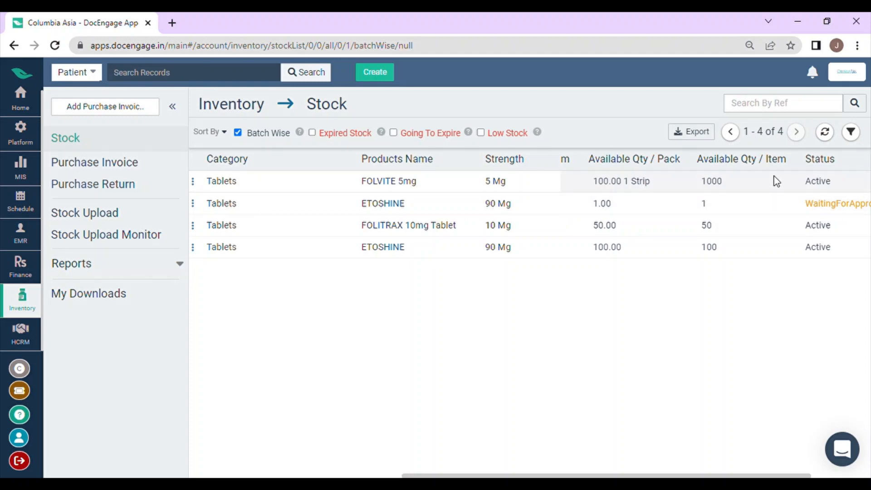
scroll(795, 186, "right", 10)
scroll(799, 191, "right", 15)
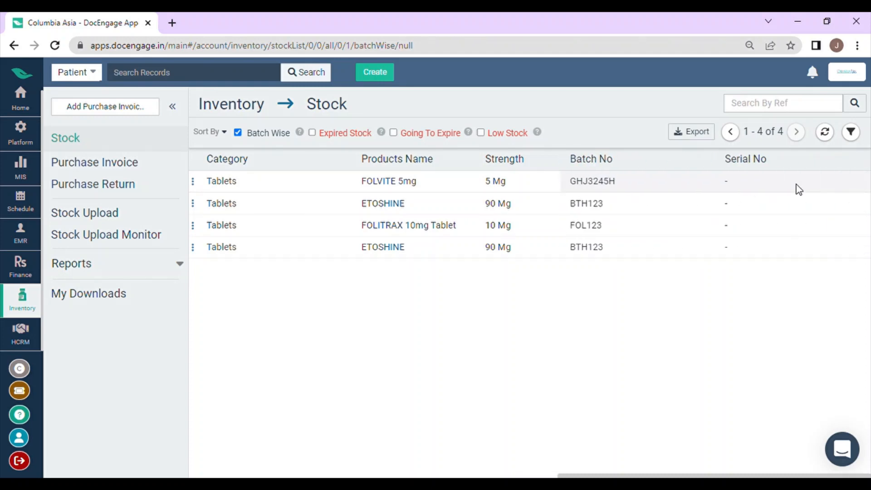
scroll(800, 200, "right", 3)
scroll(799, 198, "left", 5)
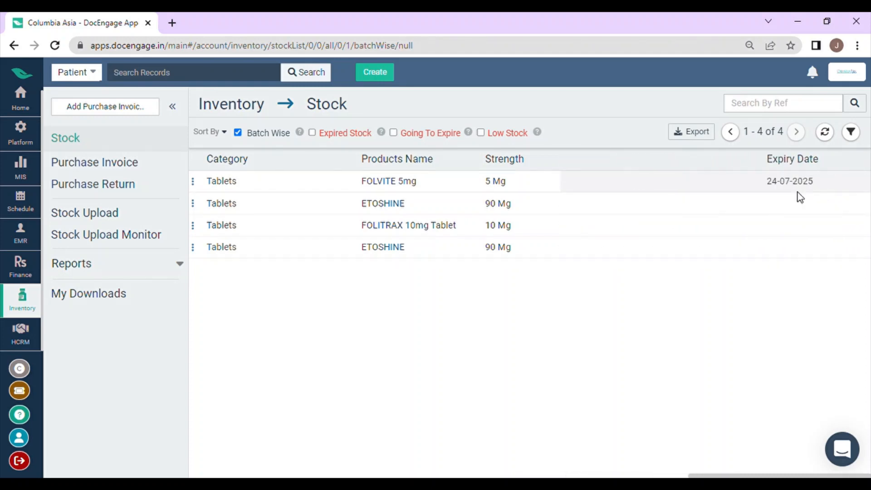
scroll(798, 199, "right", 10)
scroll(797, 197, "right", 8)
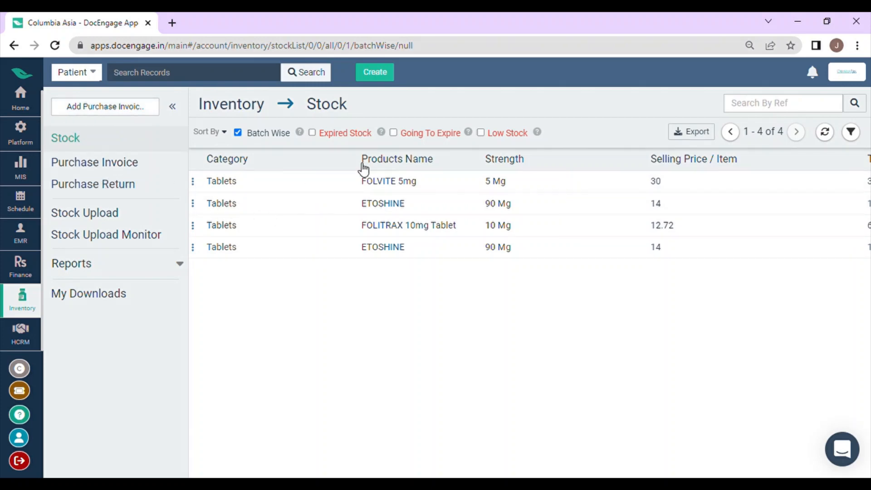
Return to the home page, open the inventory's stocks area and start a new blank purchase invoice.
left_click(27, 111)
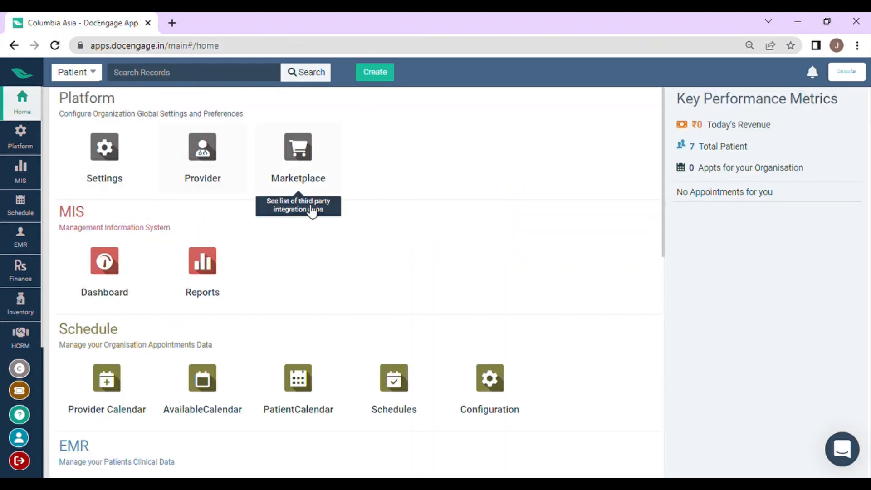
scroll(368, 241, "down", 4)
scroll(367, 243, "down", 6)
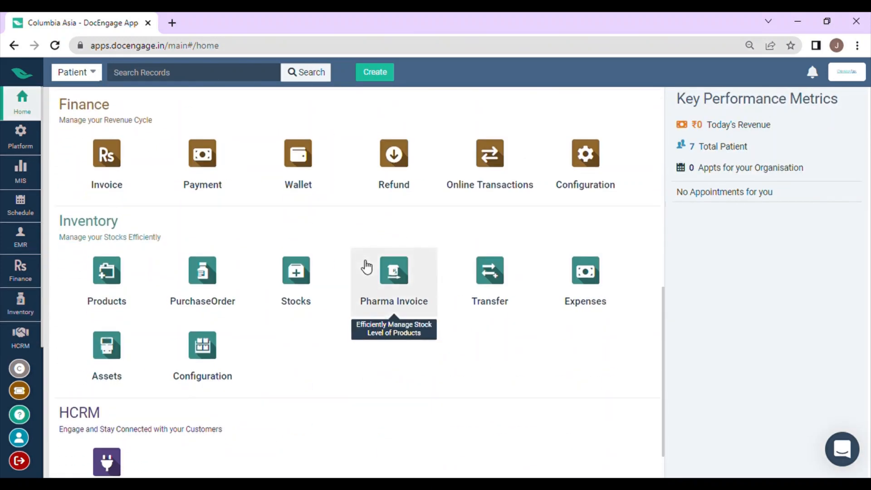
left_click(291, 241)
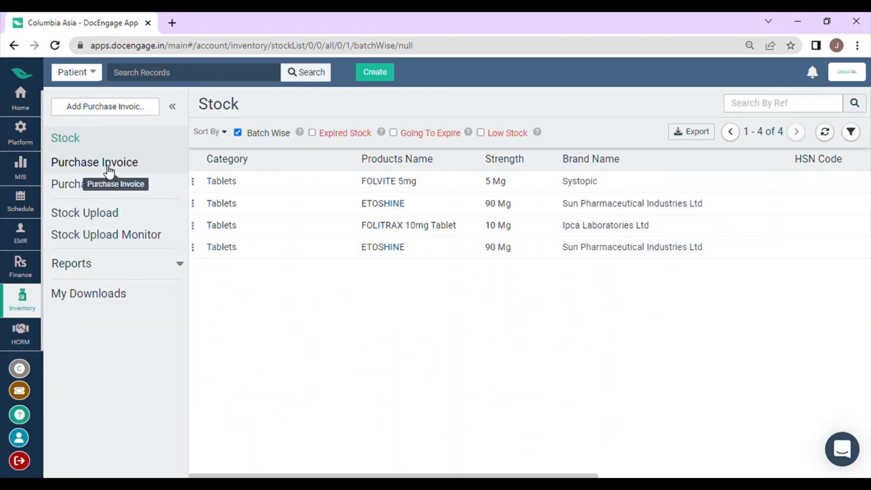
left_click(125, 108)
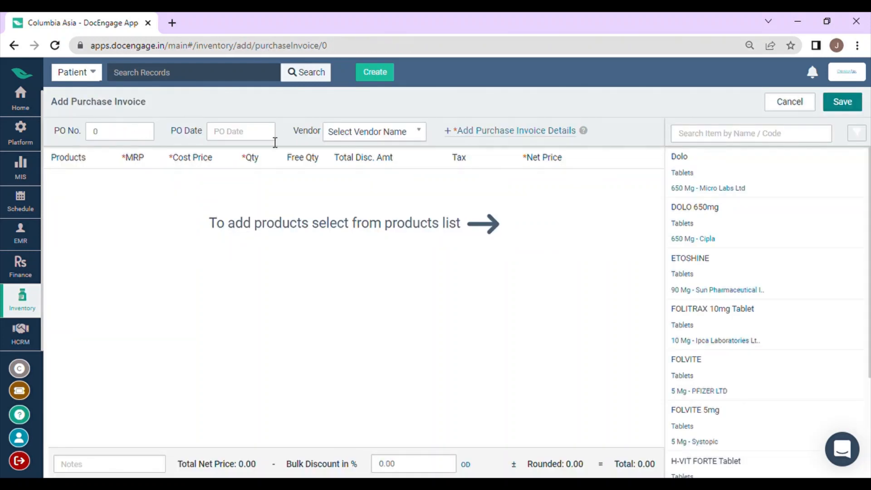
left_click(398, 132)
left_click(385, 183)
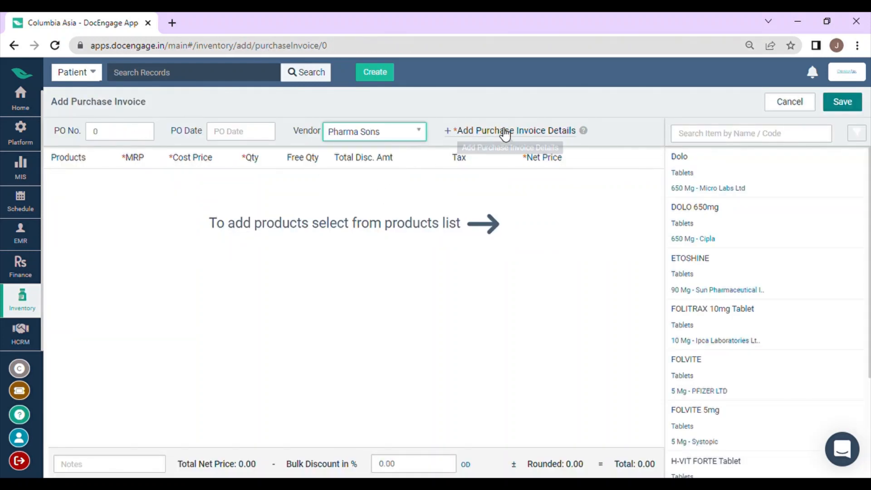
left_click(506, 131)
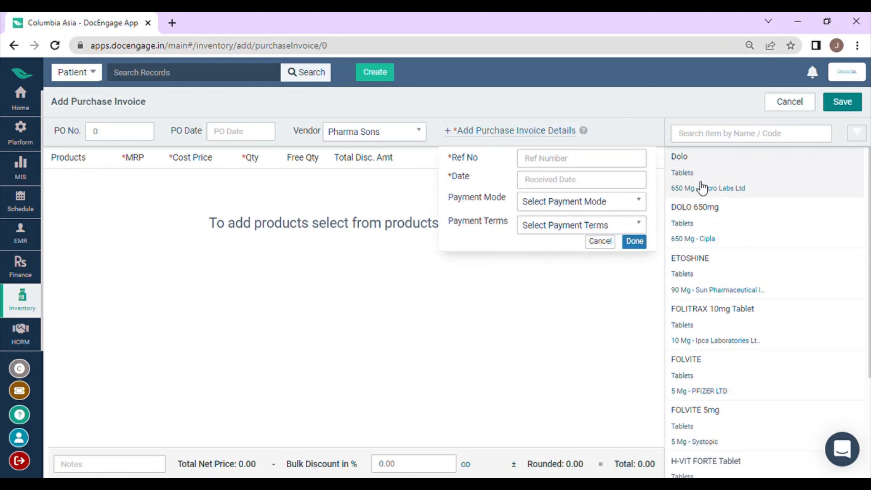
left_click(684, 187)
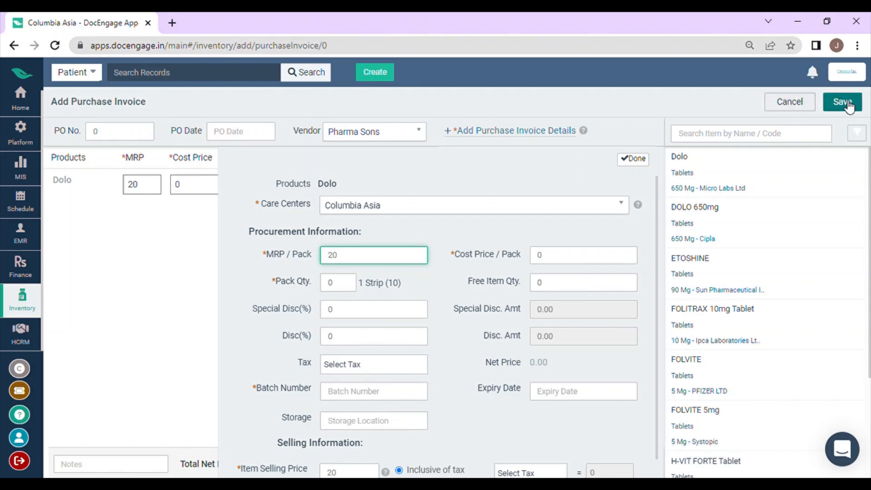
left_click(800, 109)
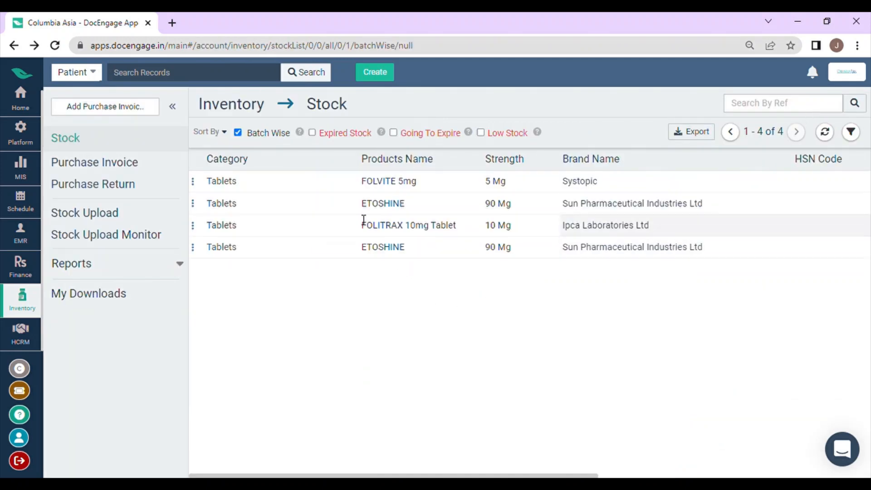
Check the stock list for expired, soon-to-expire and low stock, restore the batch-wise view and inspect the available filter criteria.
left_click(159, 168)
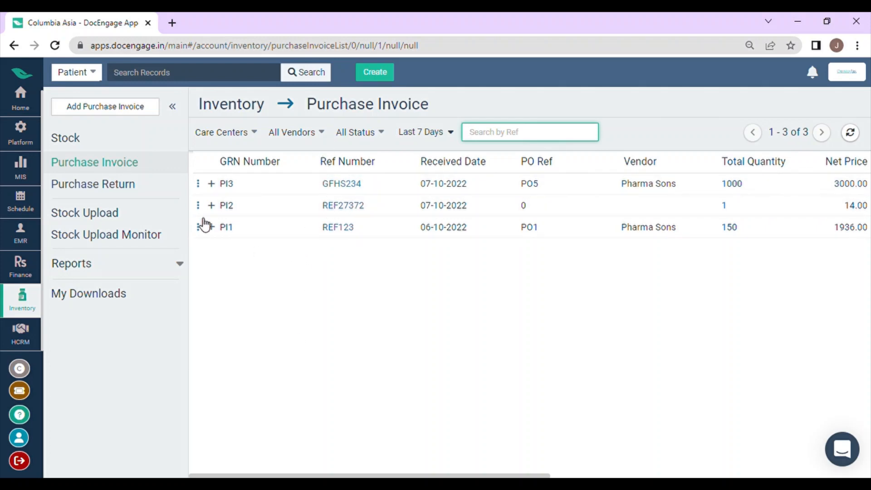
left_click(81, 146)
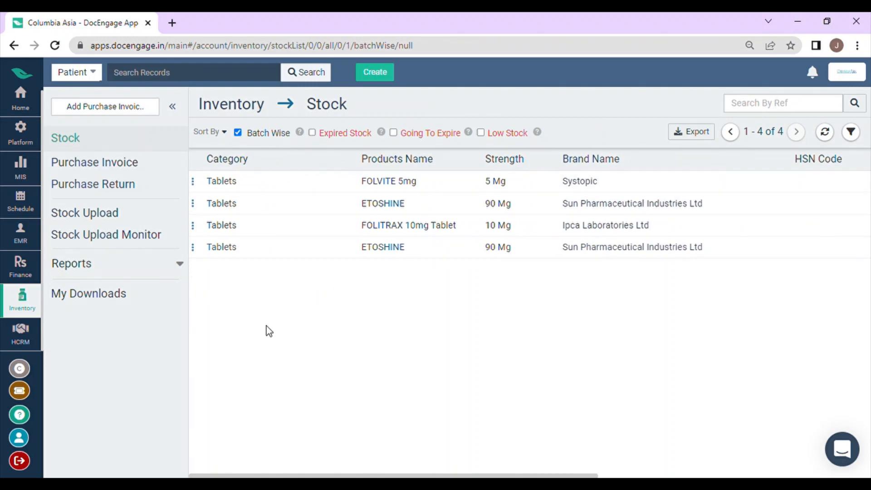
left_click(312, 133)
left_click(394, 133)
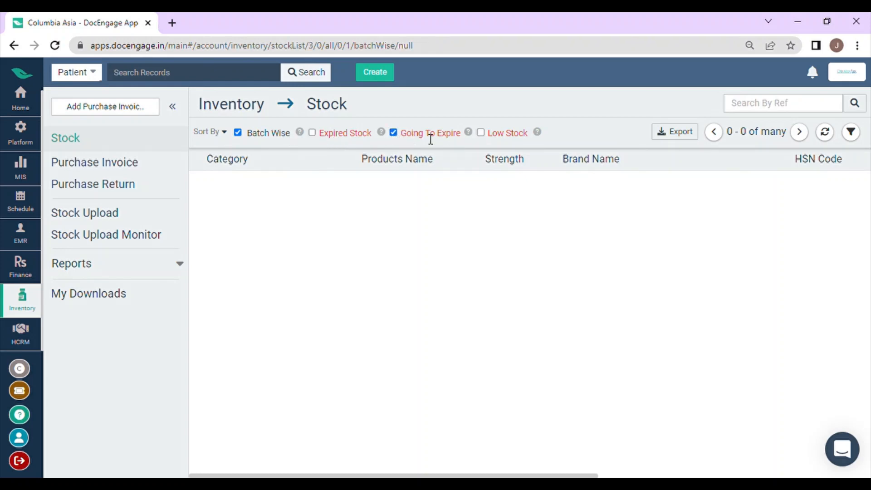
left_click(480, 133)
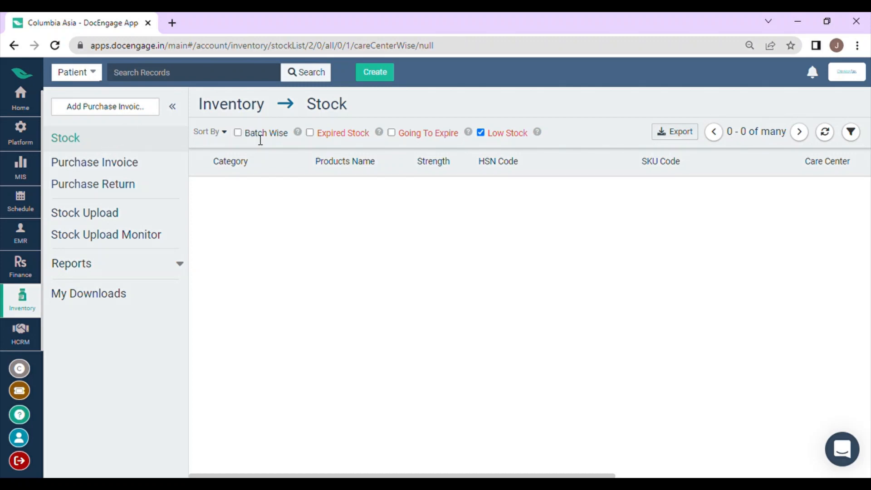
left_click(238, 133)
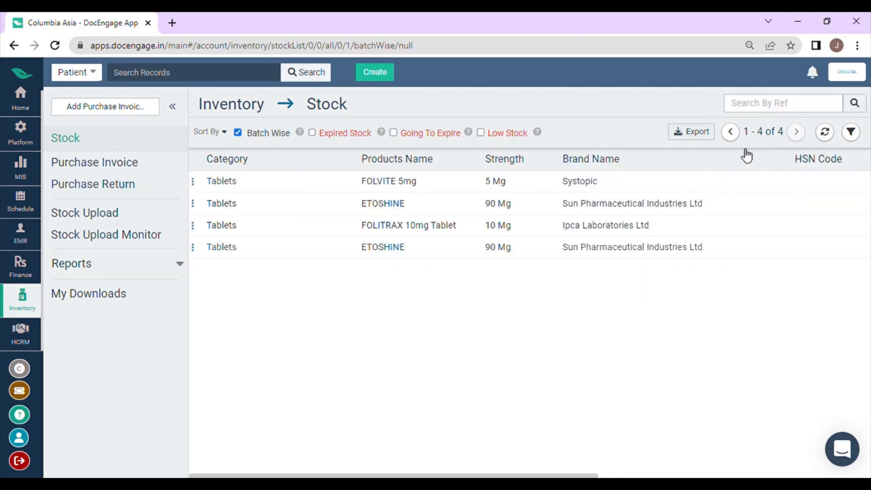
left_click(851, 133)
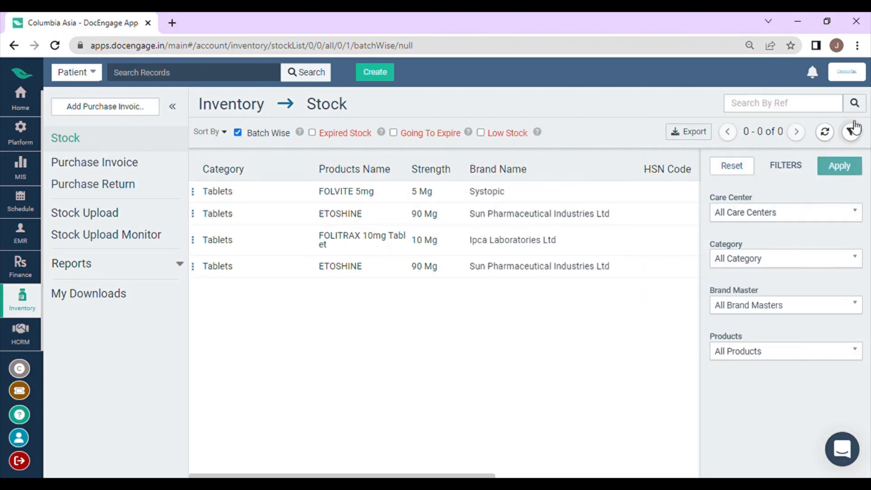
left_click(851, 133)
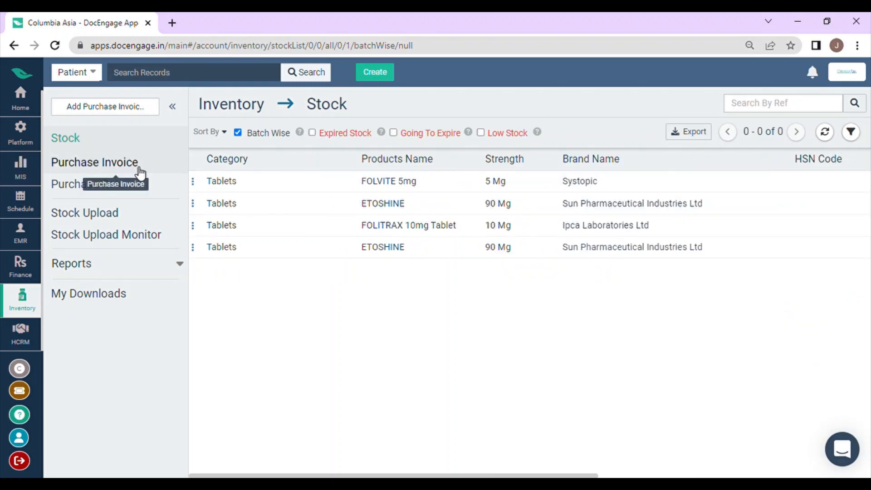
left_click(138, 172)
left_click(140, 148)
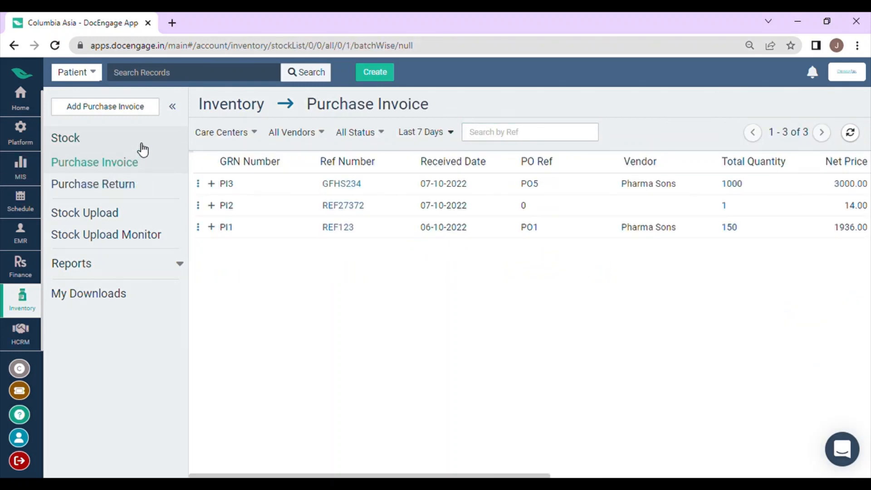
left_click(194, 183)
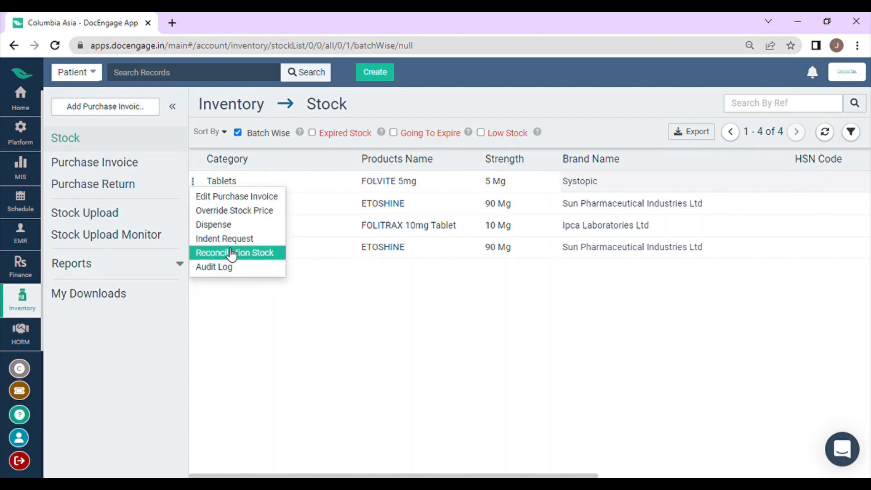
Start a purchase return for purchase invoice GFHS234 and set the return quantity of FOLVITE 5mg to 900.
left_click(116, 168)
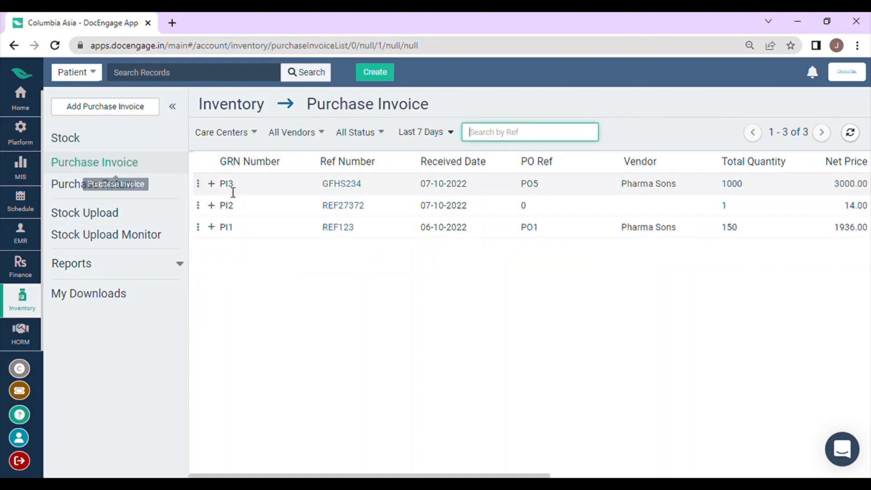
left_click(199, 185)
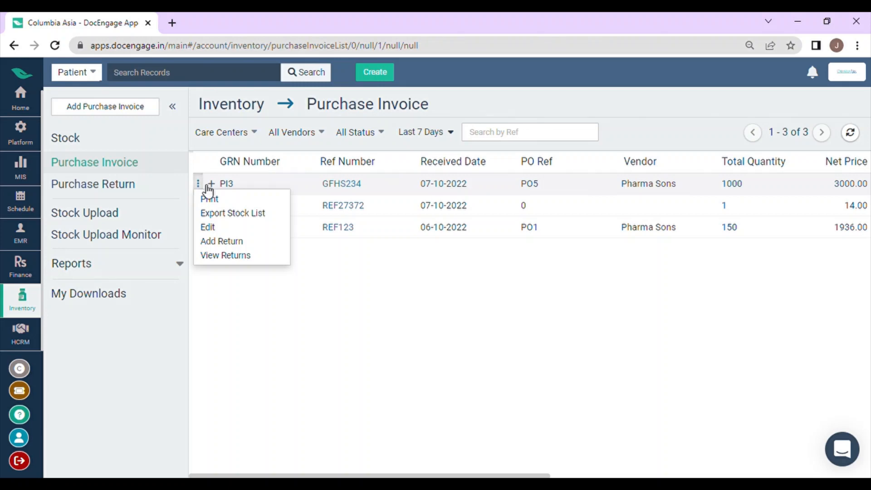
left_click(216, 242)
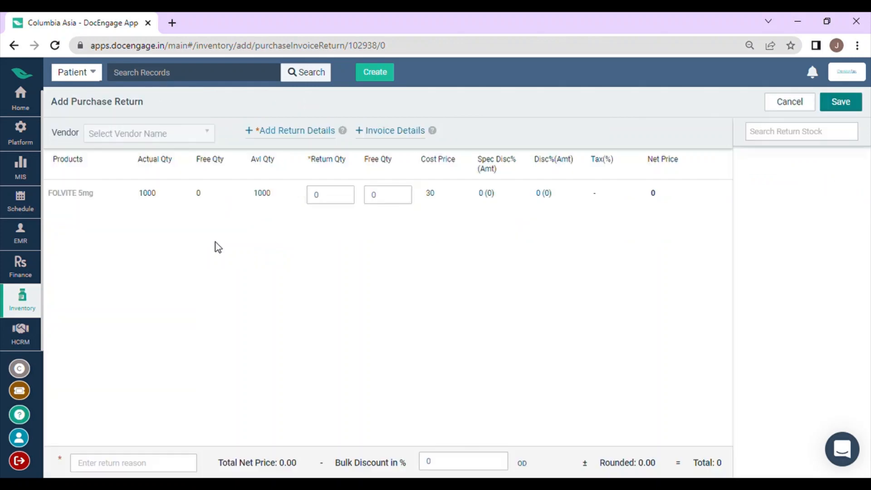
left_click(336, 200)
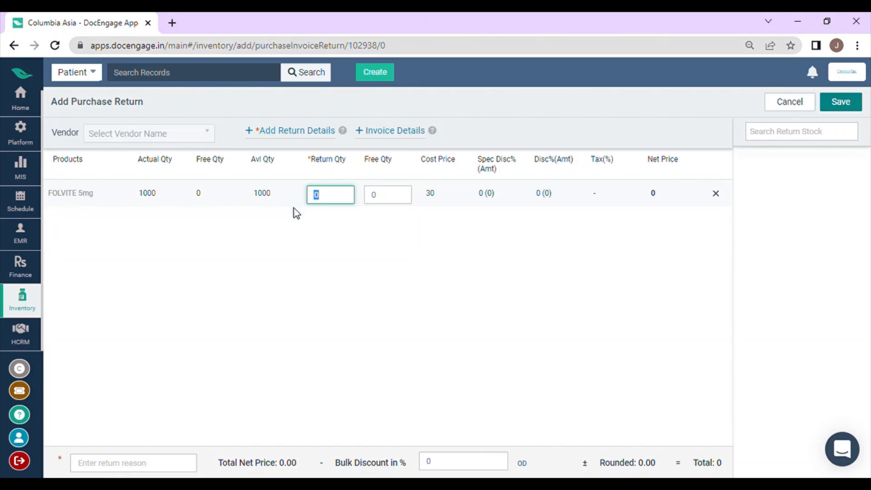
type("900")
Enter "Excess stock" as the return reason and try to save the purchase return.
left_click(105, 469)
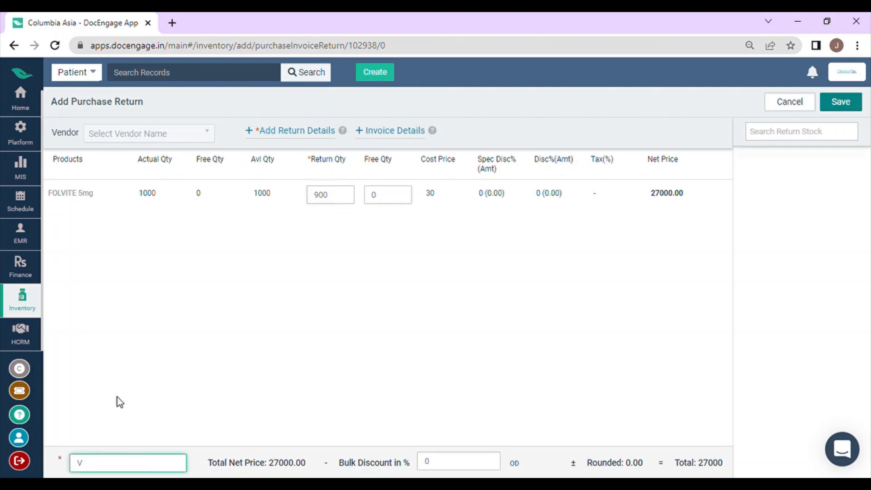
key("BackSpace")
type("o")
key("BackSpace")
type("G")
key("BackSpace")
type("Excess stock")
left_click(833, 105)
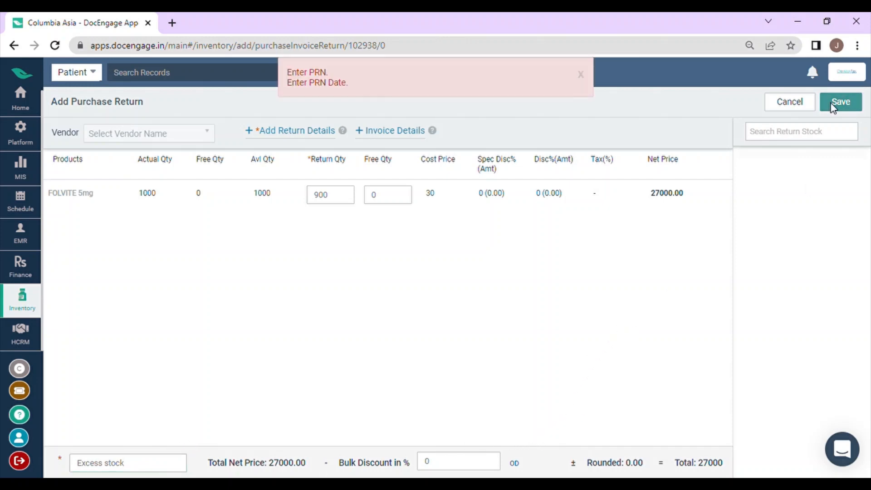
Add the return details with purchase return number PRn10 and the date 07-10-2022.
left_click(311, 131)
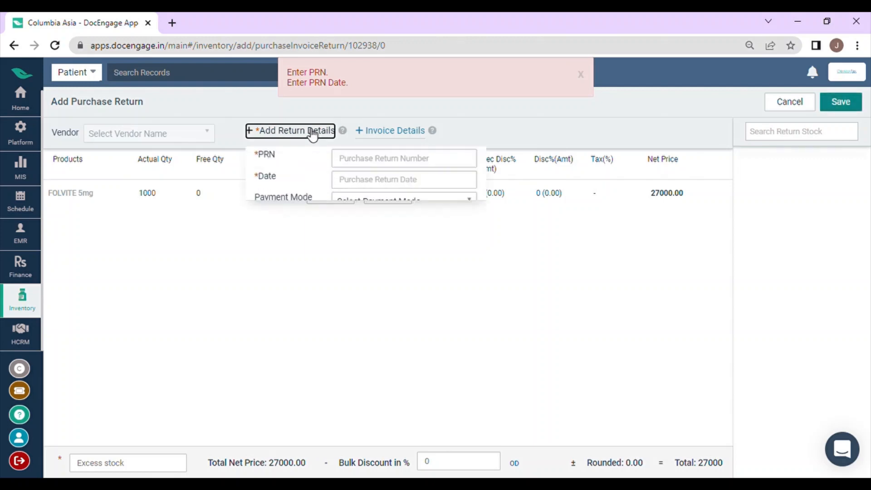
left_click(389, 160)
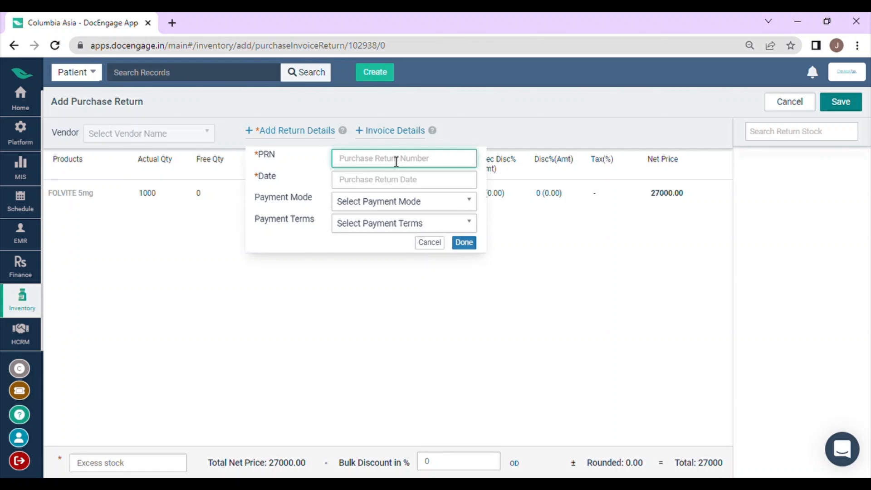
type("F")
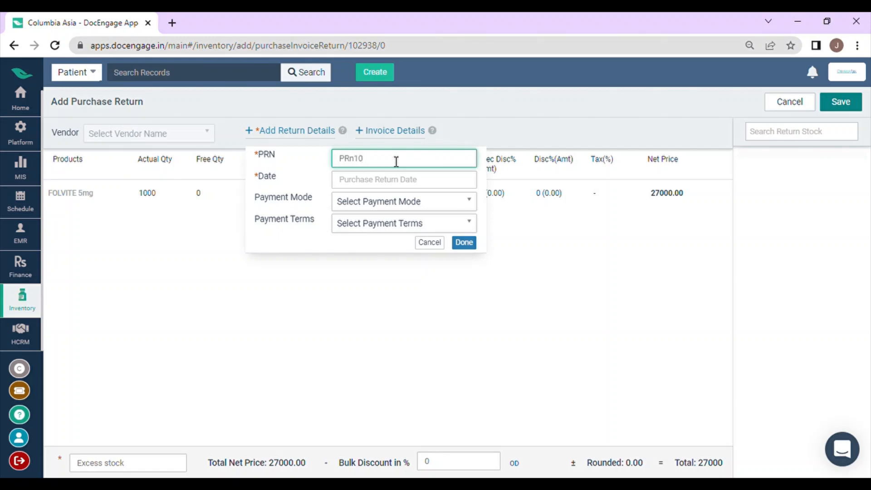
left_click(377, 178)
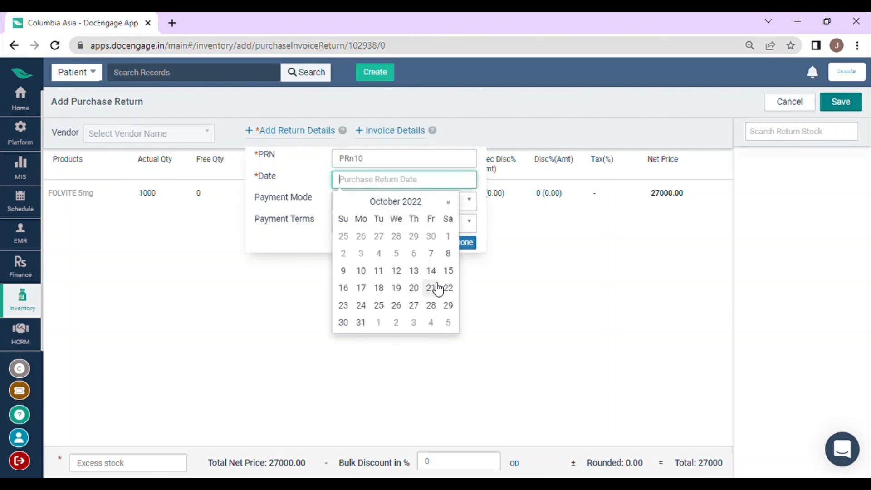
left_click(432, 253)
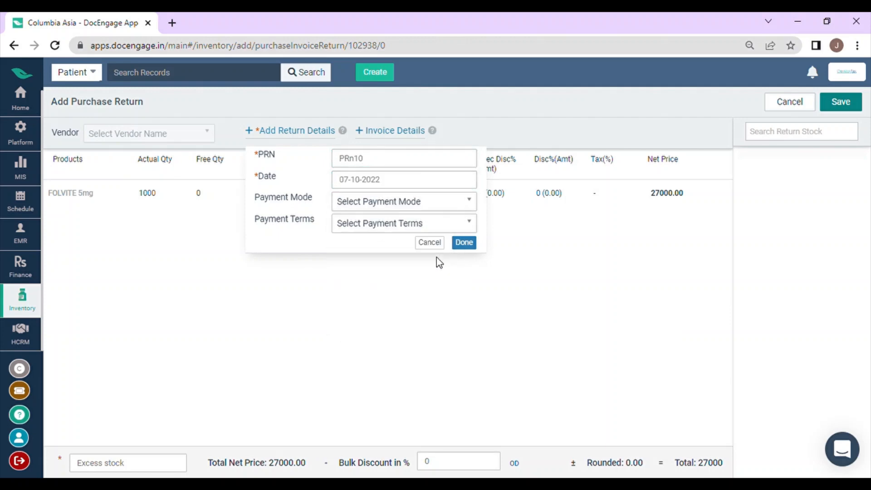
left_click(464, 243)
Save the purchase return and review its entry across the purchase return list.
left_click(392, 132)
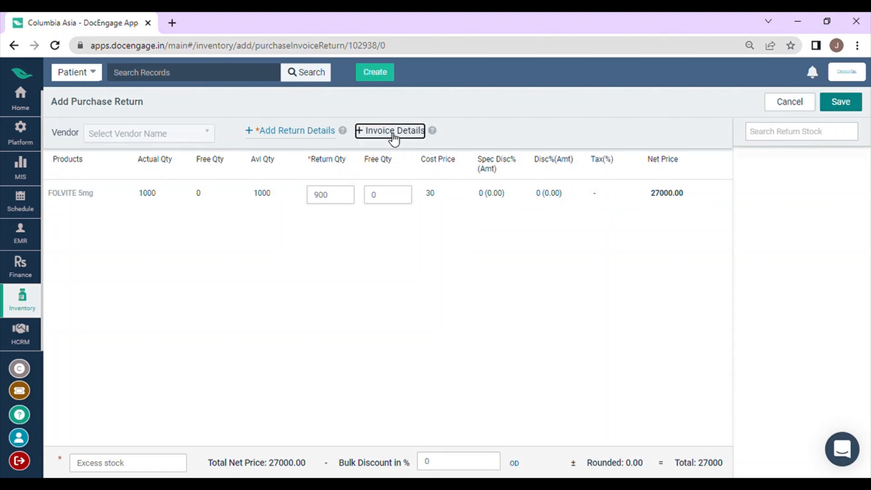
left_click(395, 134)
left_click(847, 107)
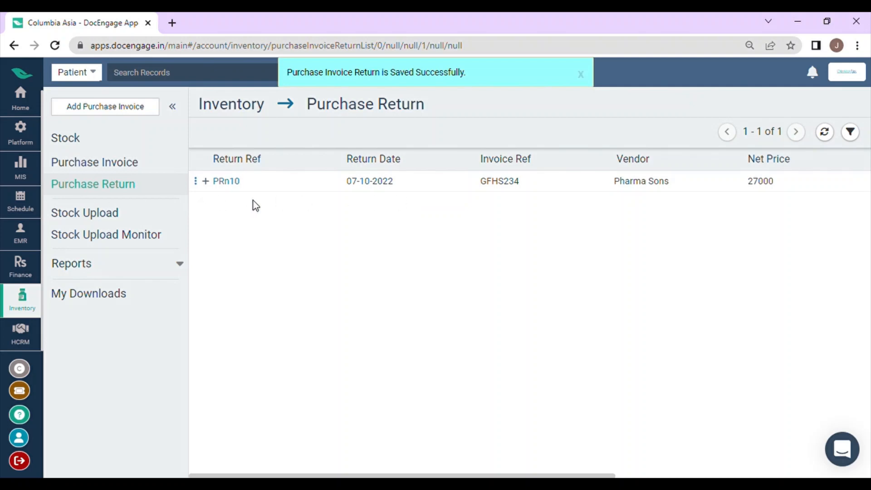
scroll(512, 209, "right", 3)
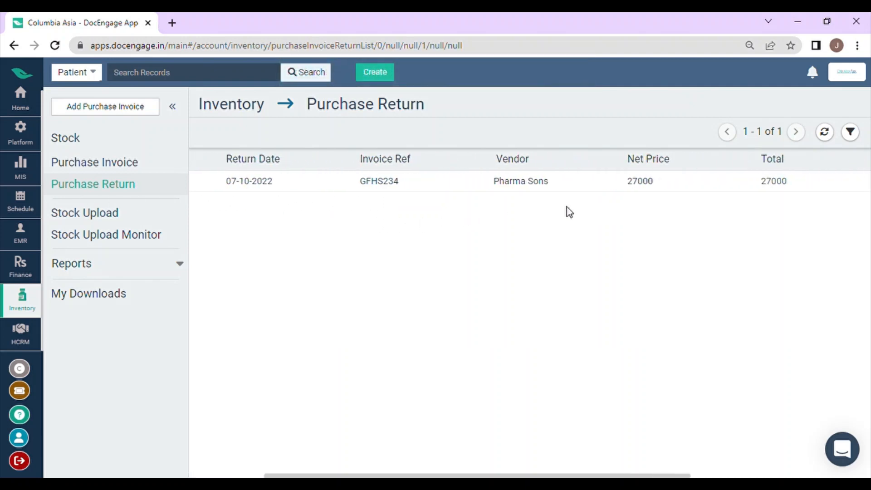
scroll(569, 212, "right", 3)
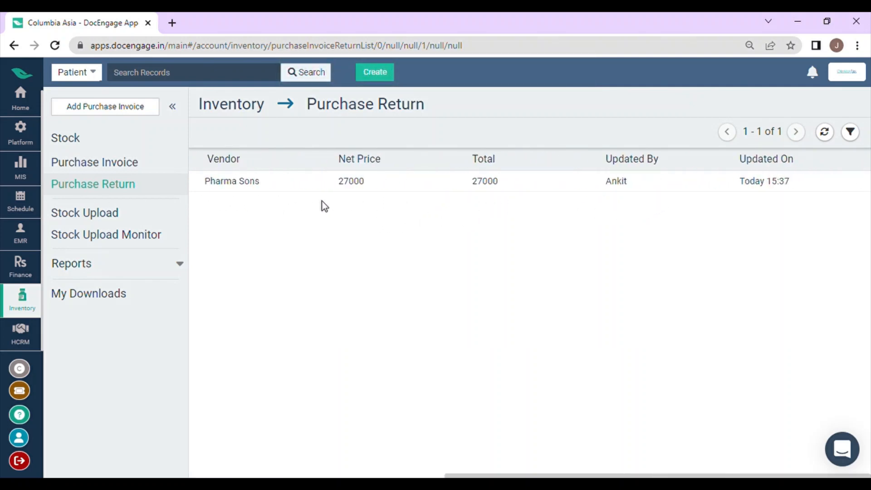
scroll(836, 201, "left", 6)
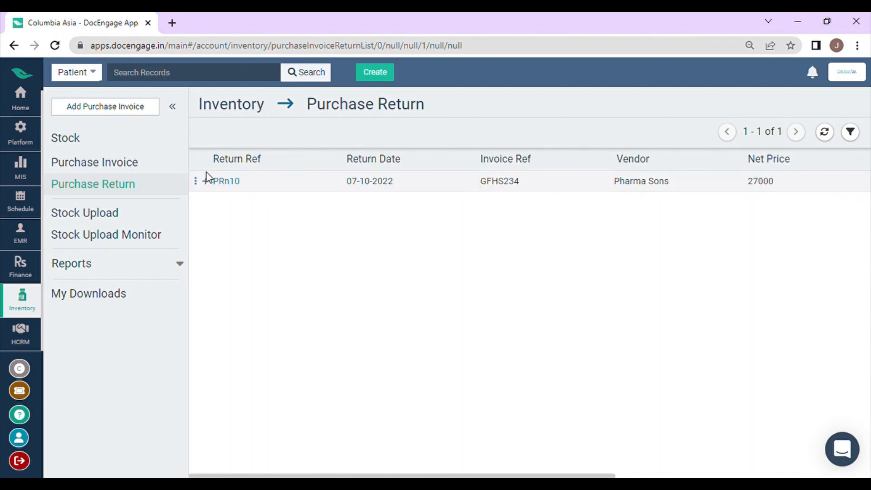
Reload the stock list and examine the received and available quantities and the status of FOLVITE 5mg.
left_click(101, 144)
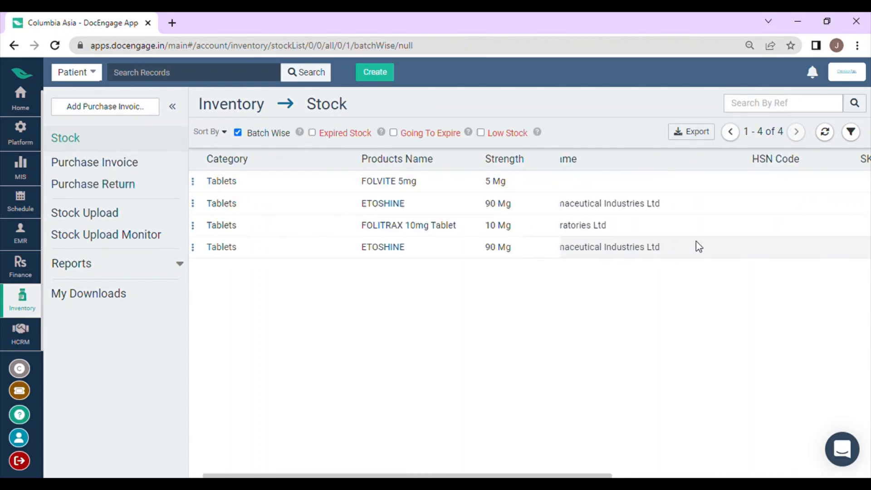
scroll(699, 247, "right", 5)
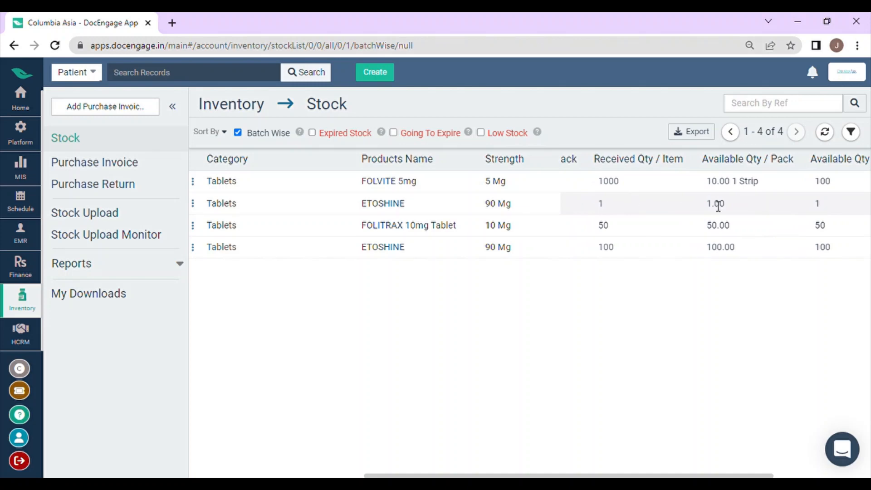
left_click(57, 48)
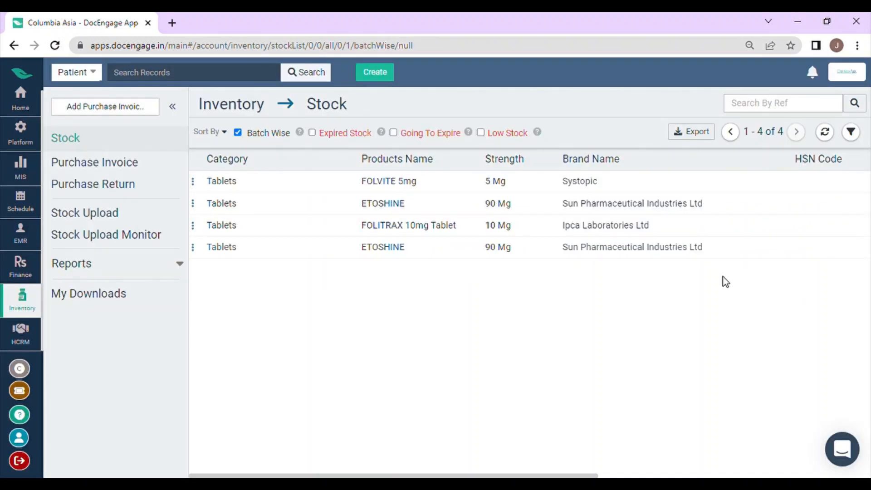
scroll(721, 255, "right", 5)
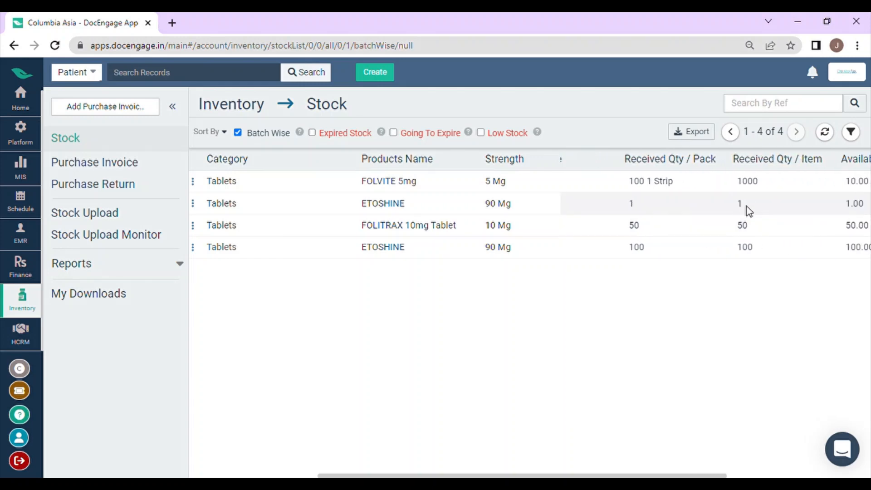
scroll(746, 206, "right", 5)
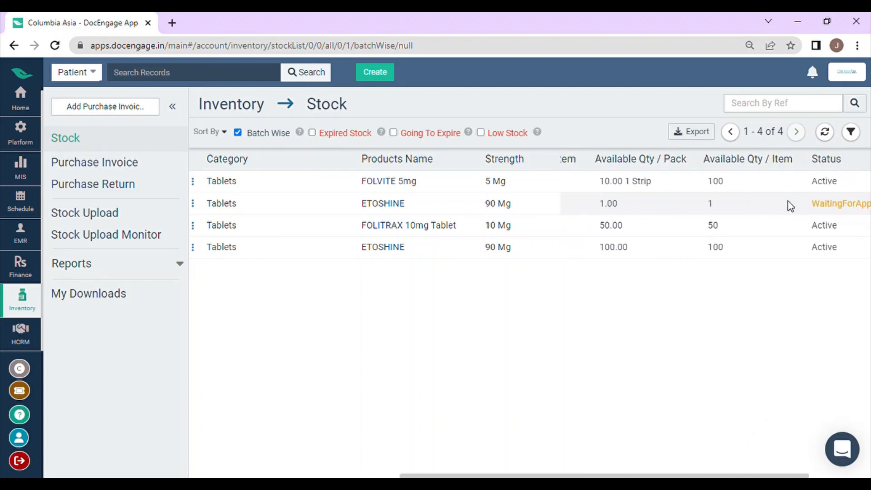
scroll(791, 204, "right", 3)
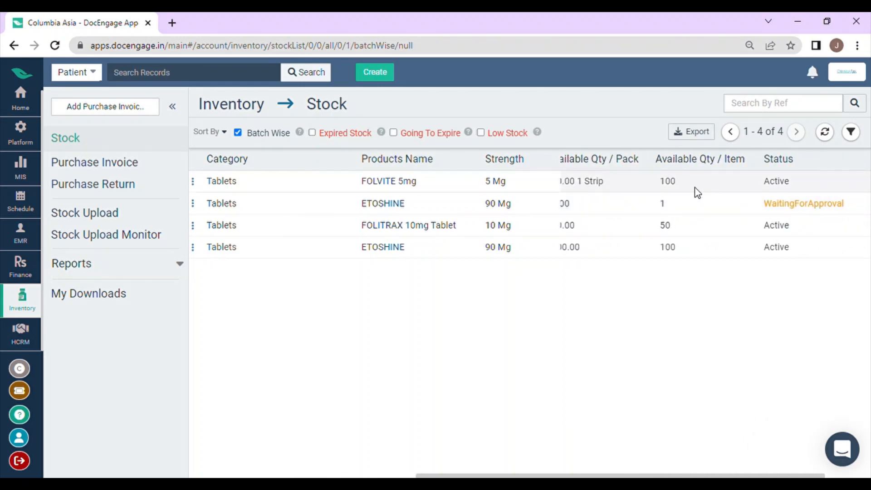
Examine the available pack and item quantities, expiry date and prices of FOLVITE 5mg in the stock list.
scroll(681, 188, "left", 1)
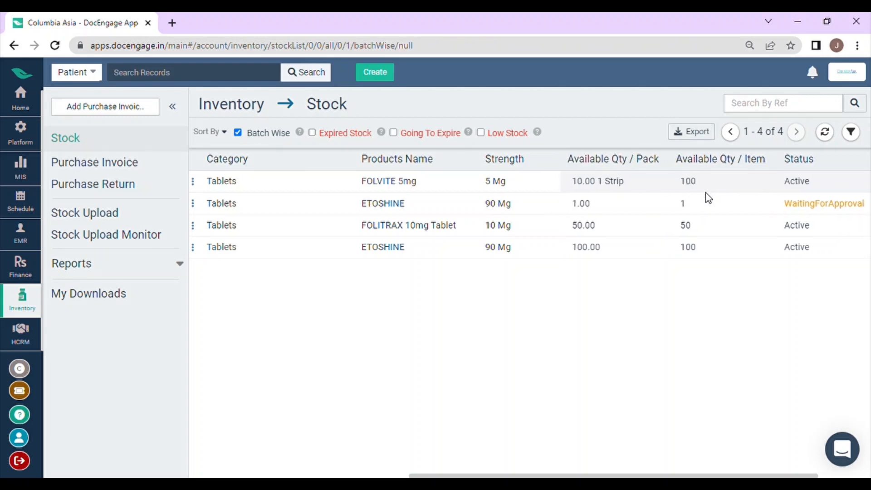
scroll(655, 210, "left", 2)
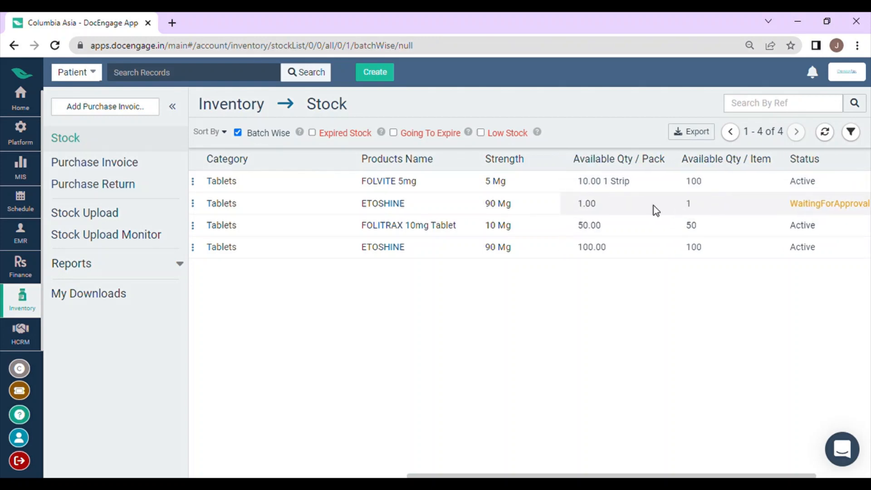
double_click(605, 188)
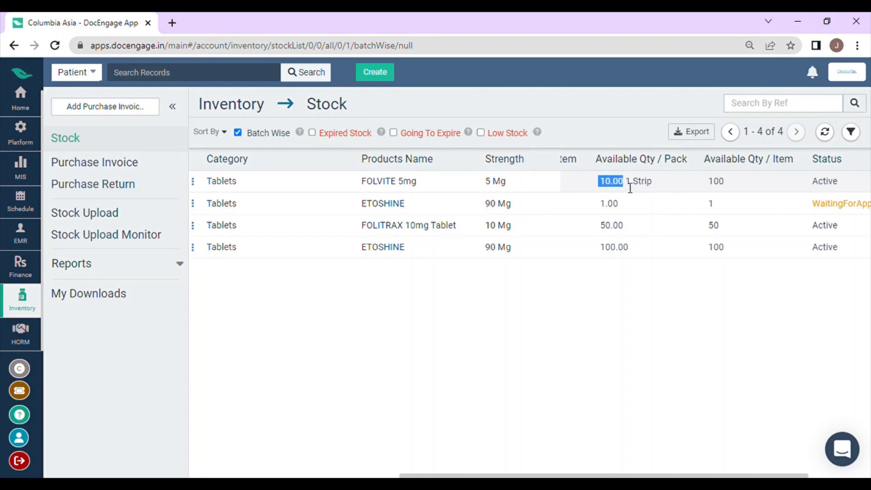
left_click(621, 192)
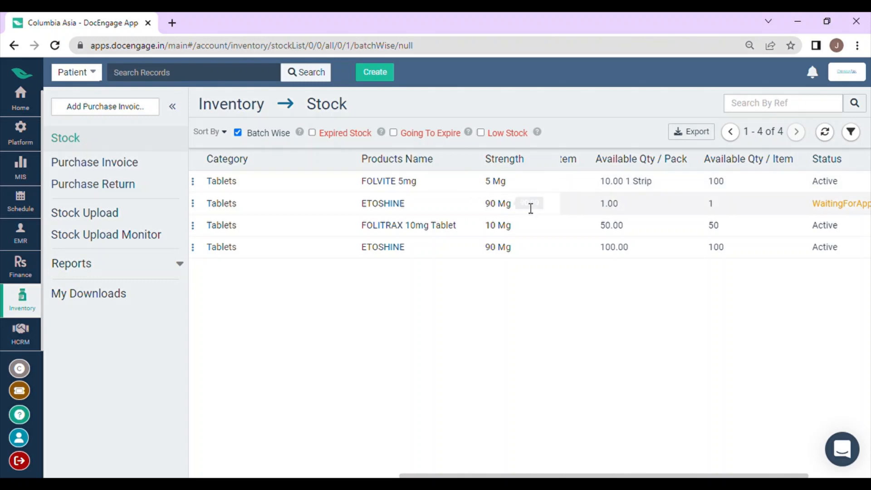
scroll(643, 207, "right", 10)
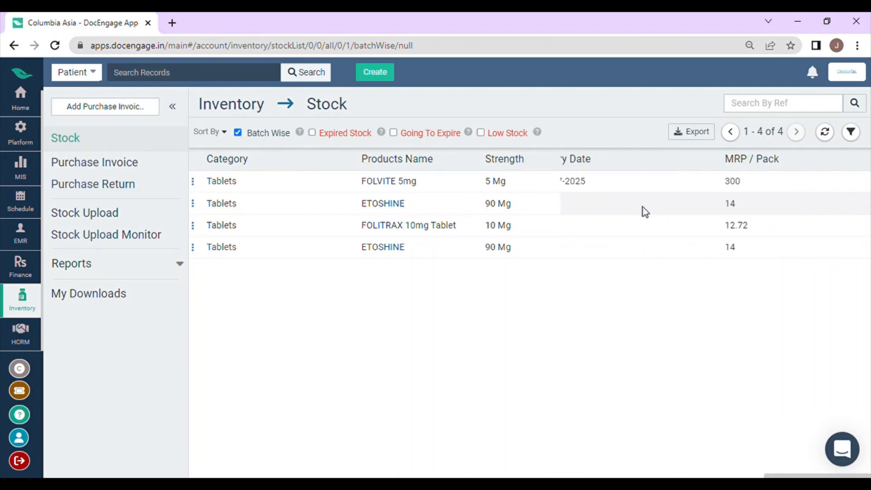
scroll(642, 208, "right", 5)
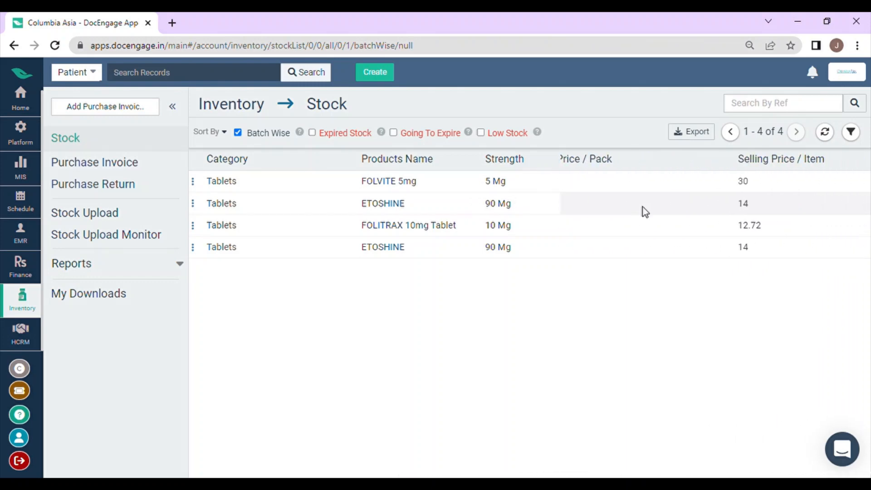
scroll(644, 212, "right", 5)
scroll(643, 212, "right", 3)
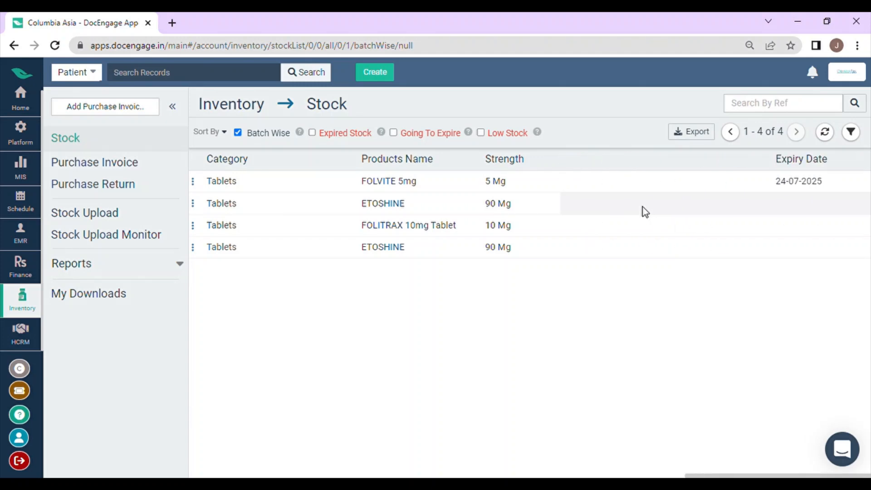
View the stock upload instructions and the Stock Upload Monitor.
left_click(85, 211)
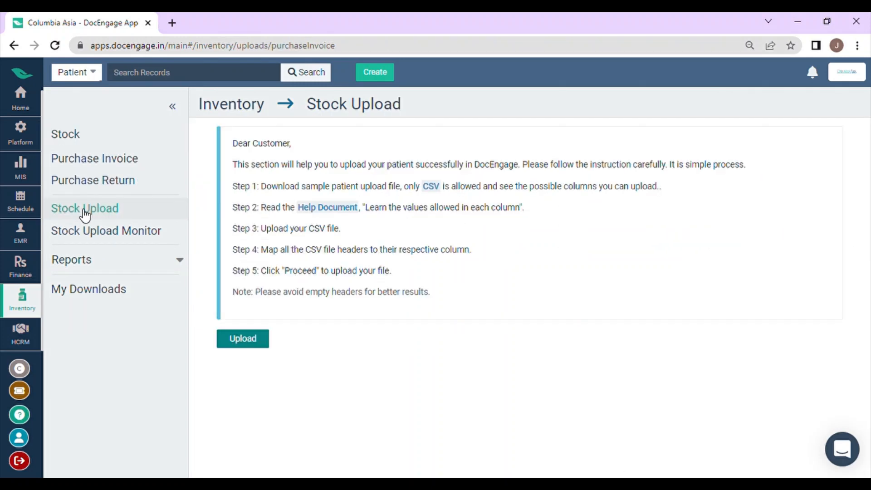
left_click(117, 230)
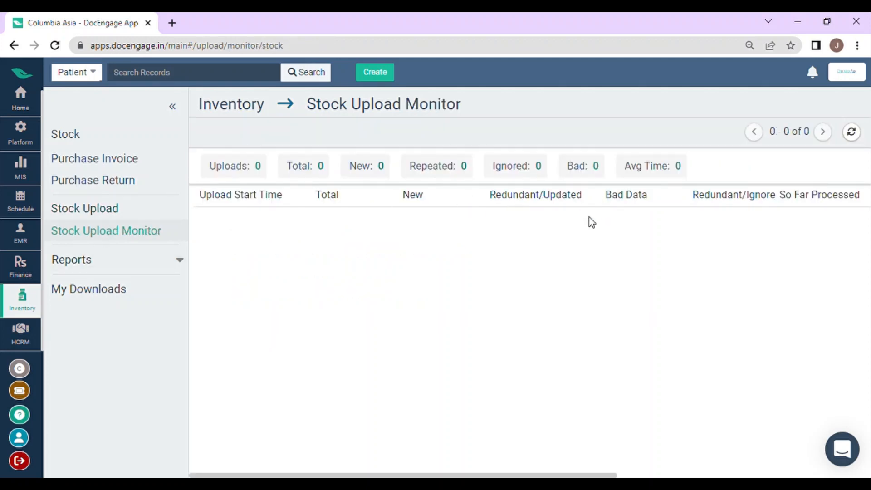
Browse the inventory reports, viewing Low Stock, Expired Stock and Stock In & Out by Vendor.
left_click(97, 267)
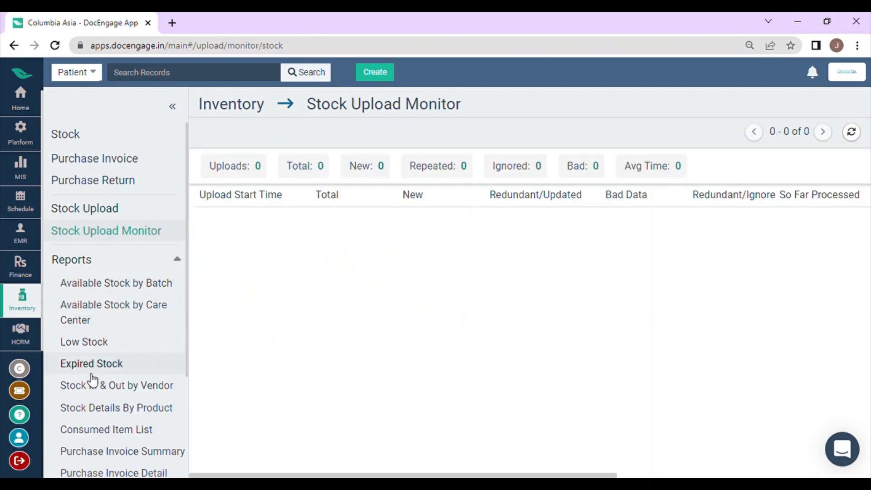
scroll(111, 312, "down", 1)
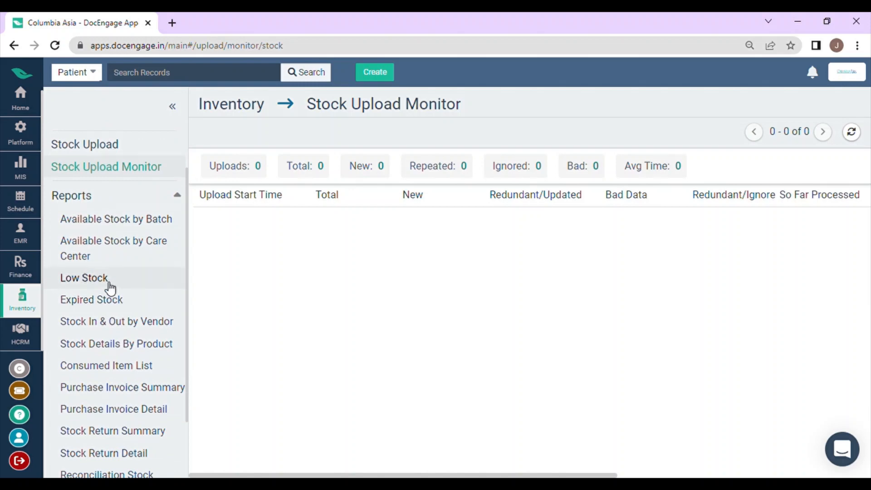
left_click(110, 287)
left_click(108, 365)
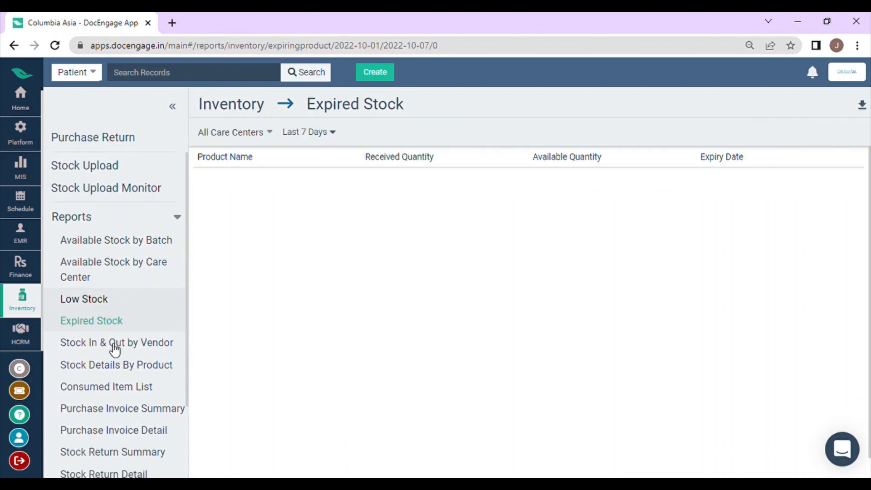
left_click(115, 324)
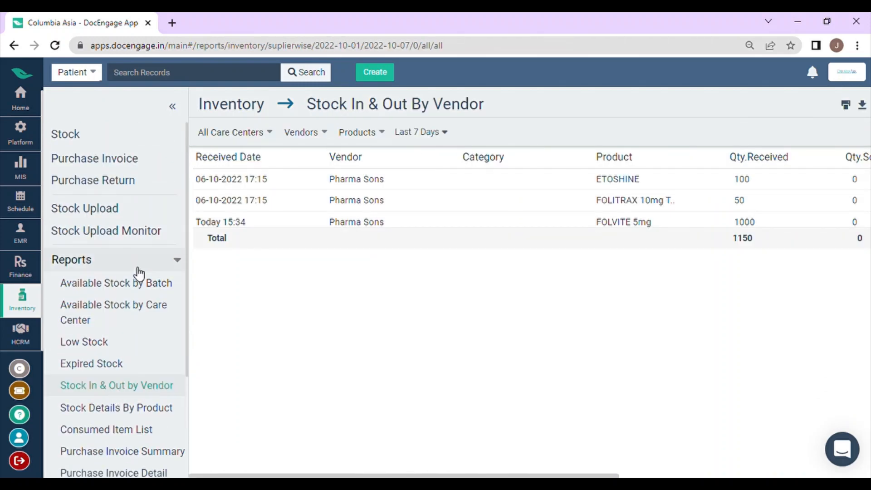
Collapse the reports list, view My Downloads and return to the stock list.
left_click(139, 267)
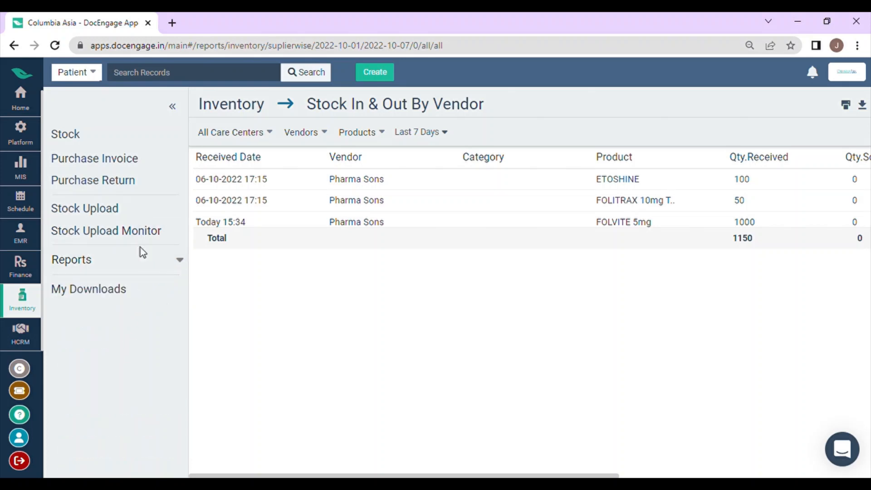
left_click(134, 299)
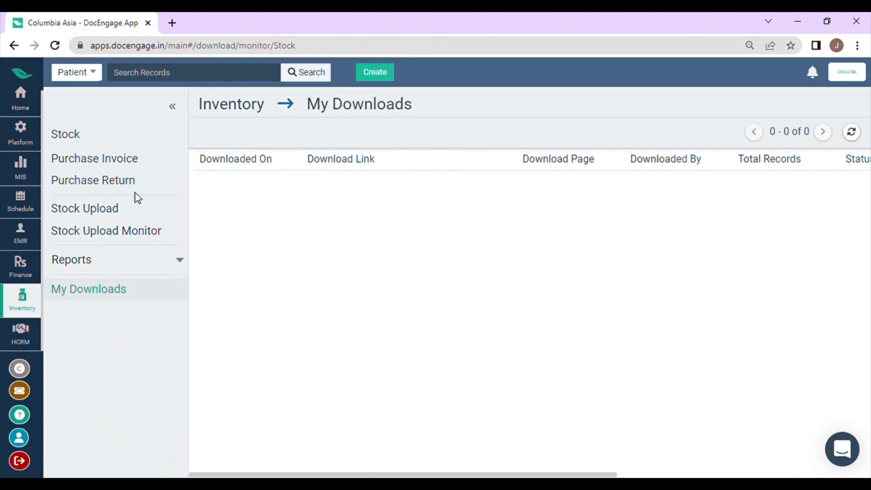
left_click(121, 137)
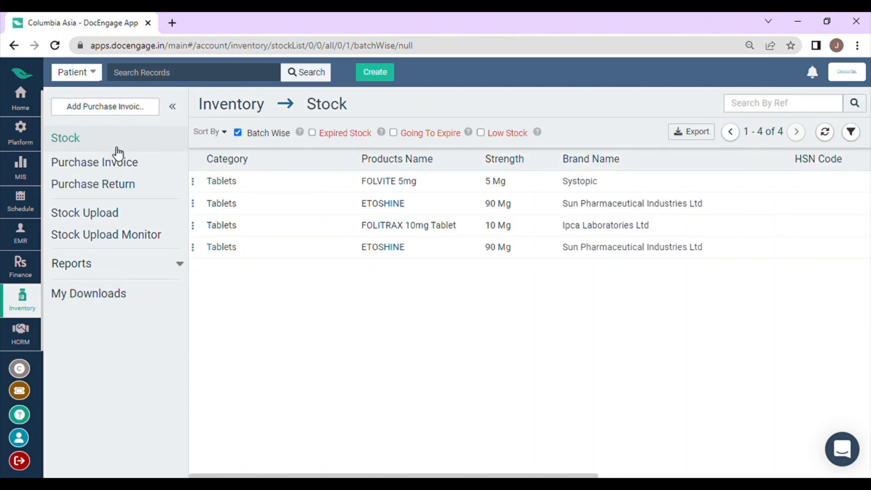
Go to the home page and look over the Inventory section and the other module shortcuts.
left_click(27, 111)
scroll(267, 268, "down", 4)
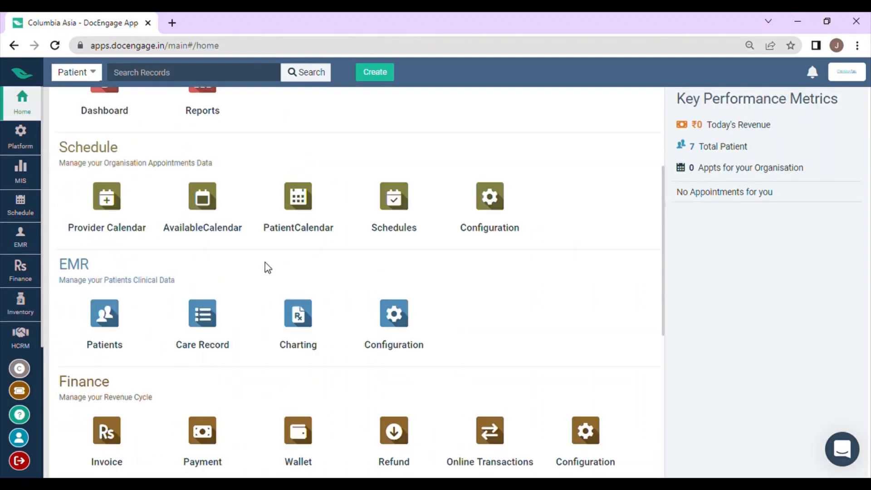
scroll(267, 267, "down", 5)
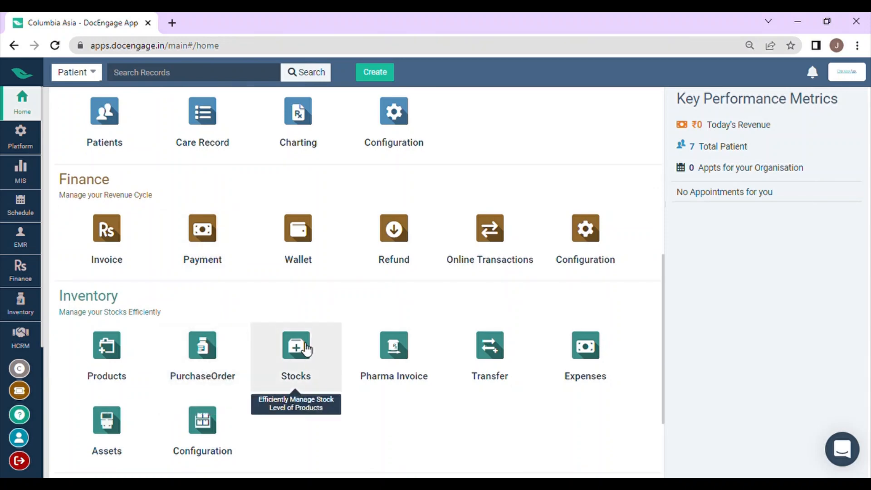
scroll(307, 349, "up", 3)
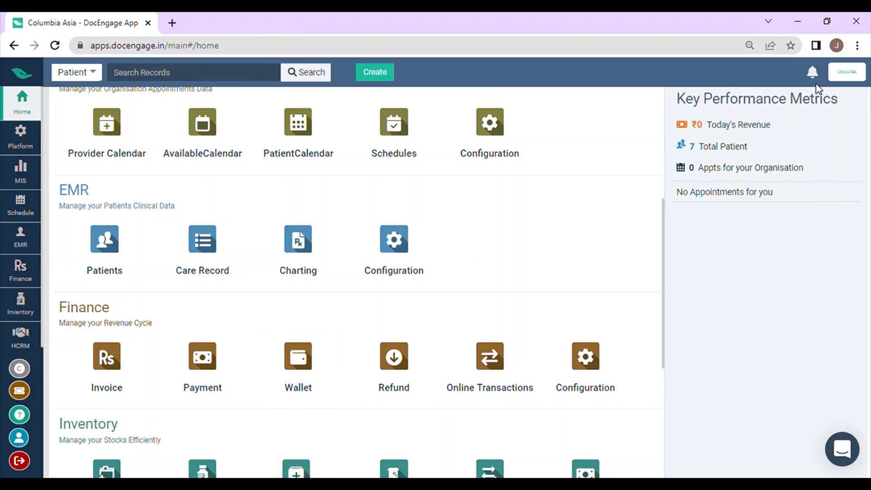